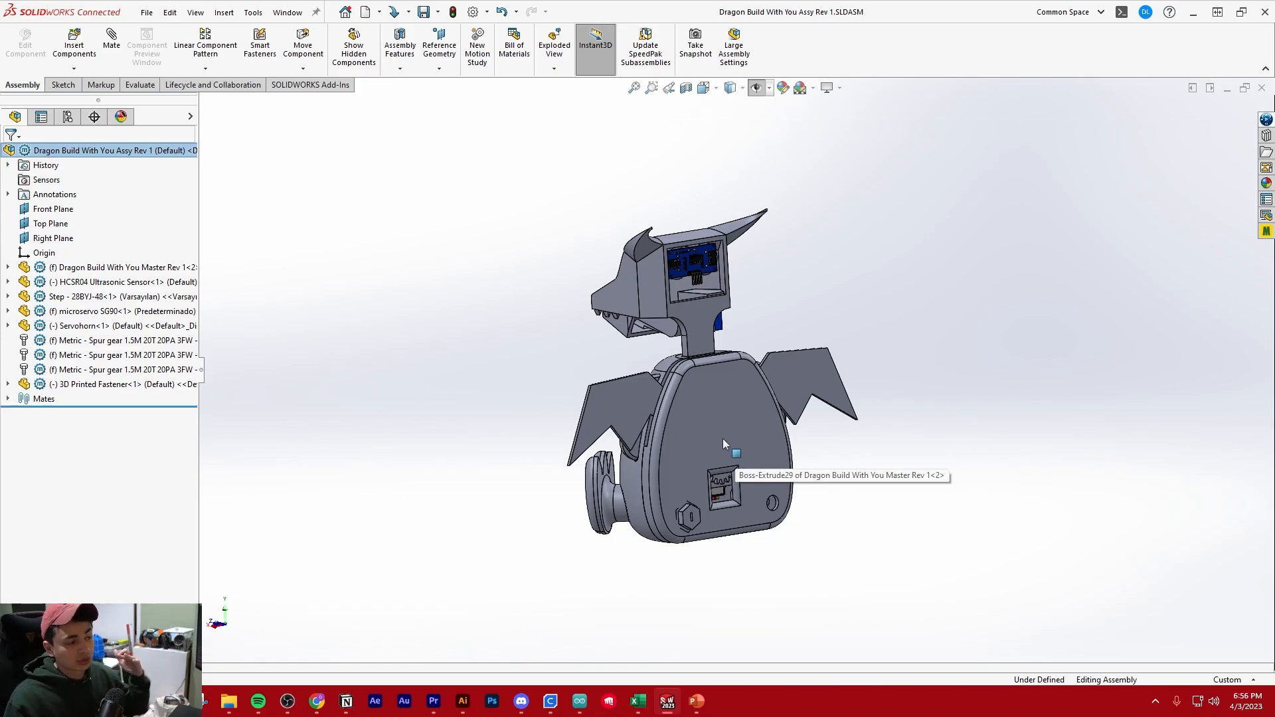
# Create a new part document.
pyautogui.scroll(-2, 725, 241)
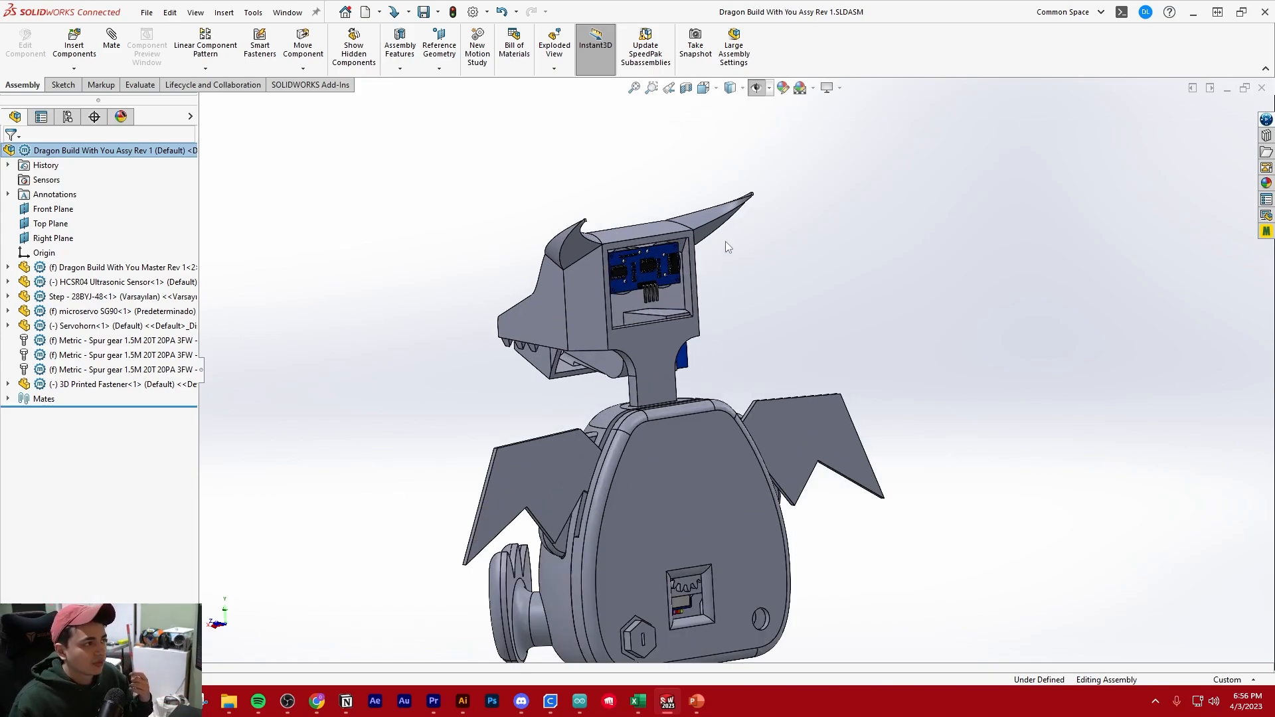
pyautogui.click(365, 13)
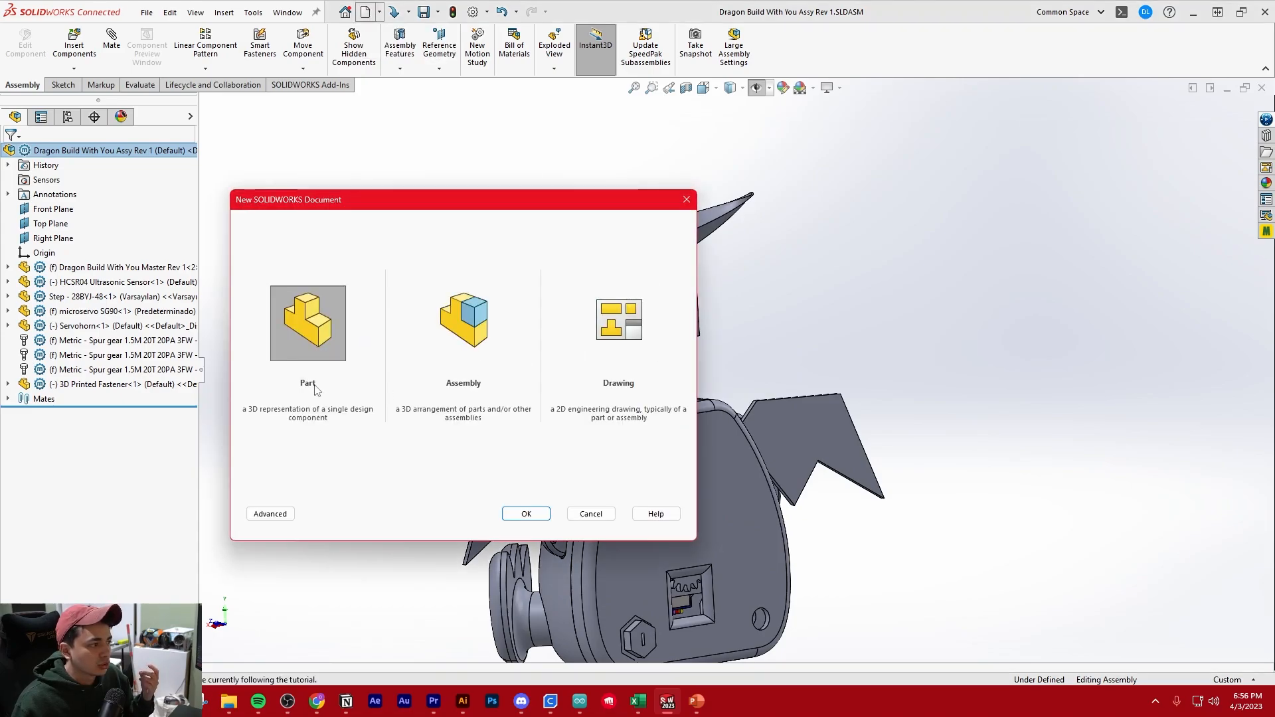
pyautogui.click(525, 517)
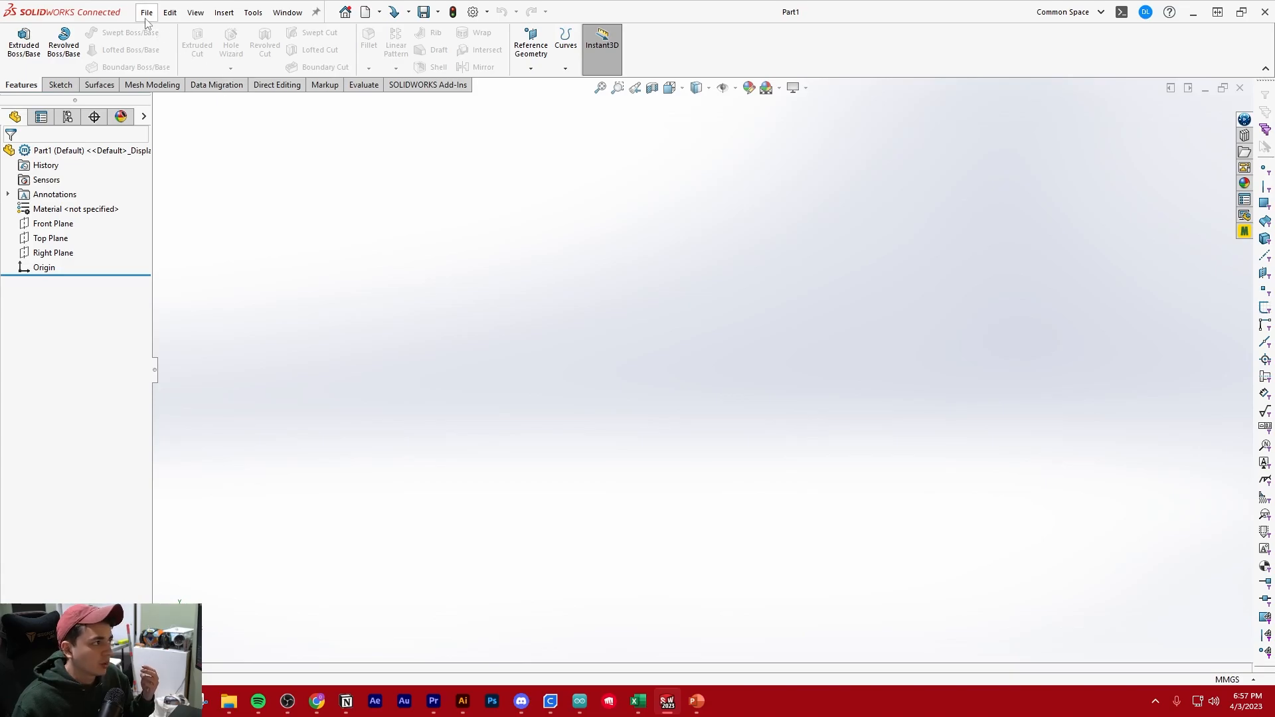
# Insert the Dragon Build With You Master part at the origin, transferring its solid bodies.
pyautogui.click(224, 13)
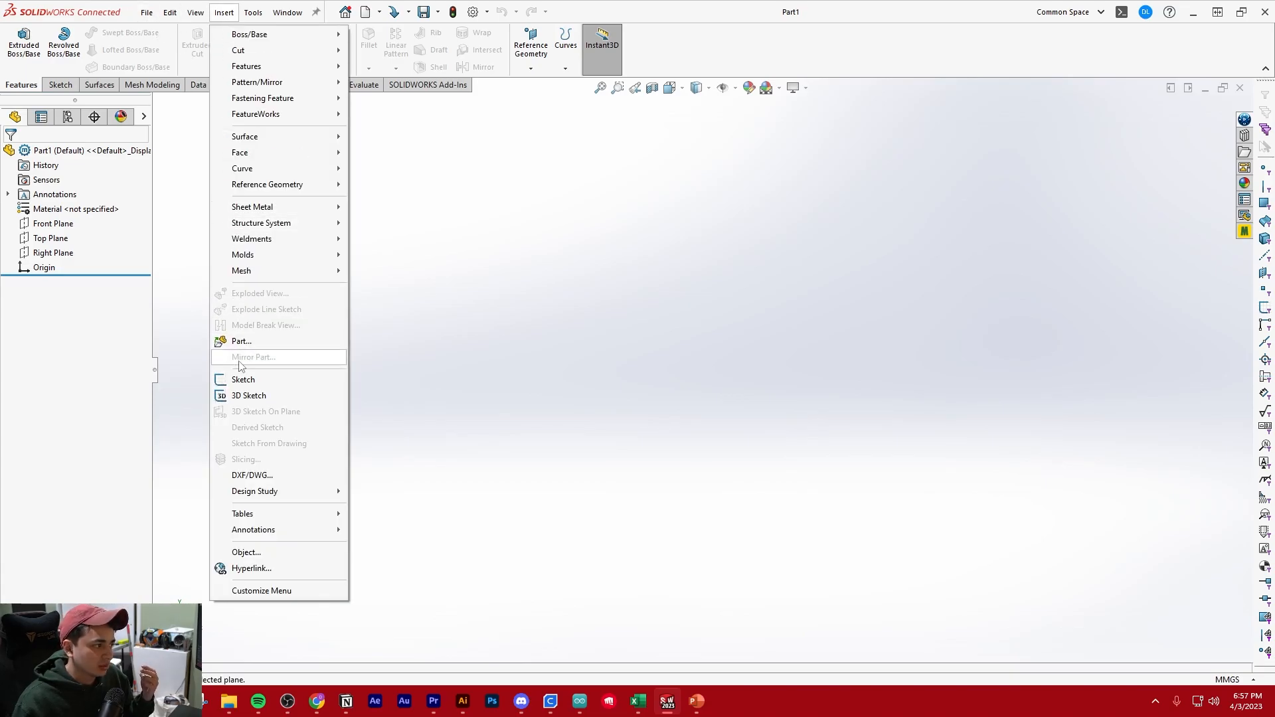
pyautogui.click(243, 346)
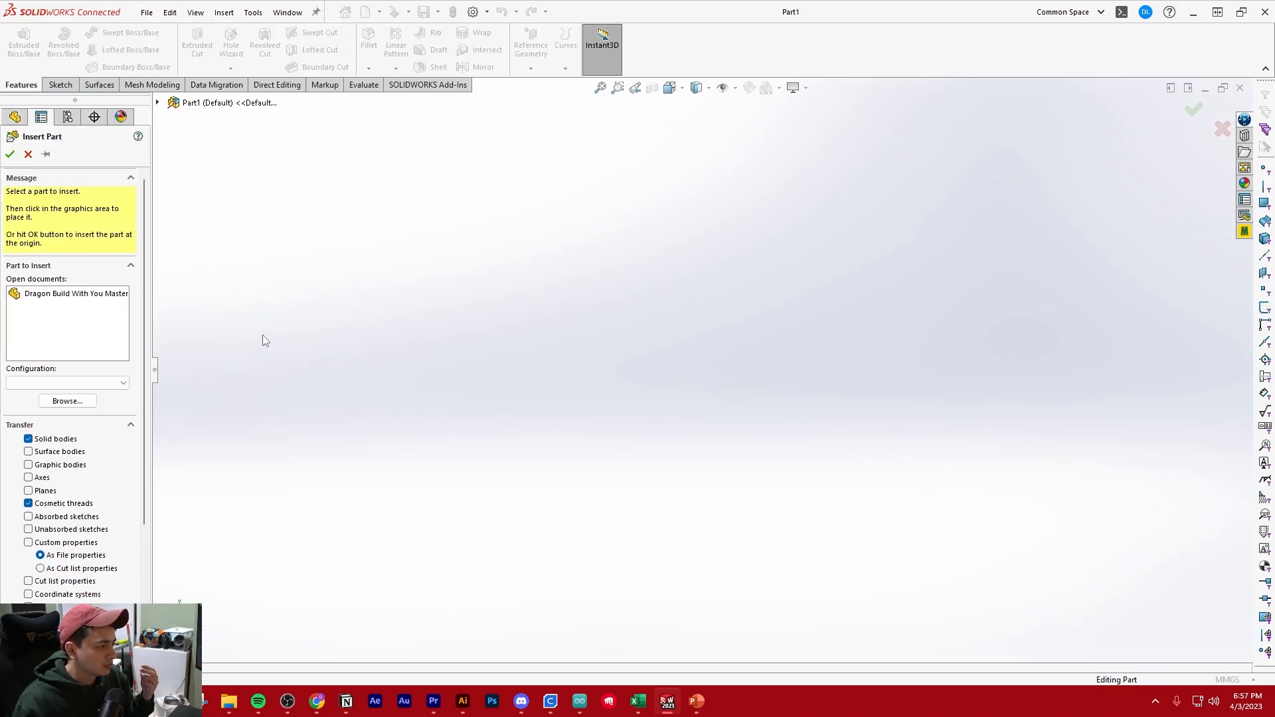
pyautogui.click(76, 296)
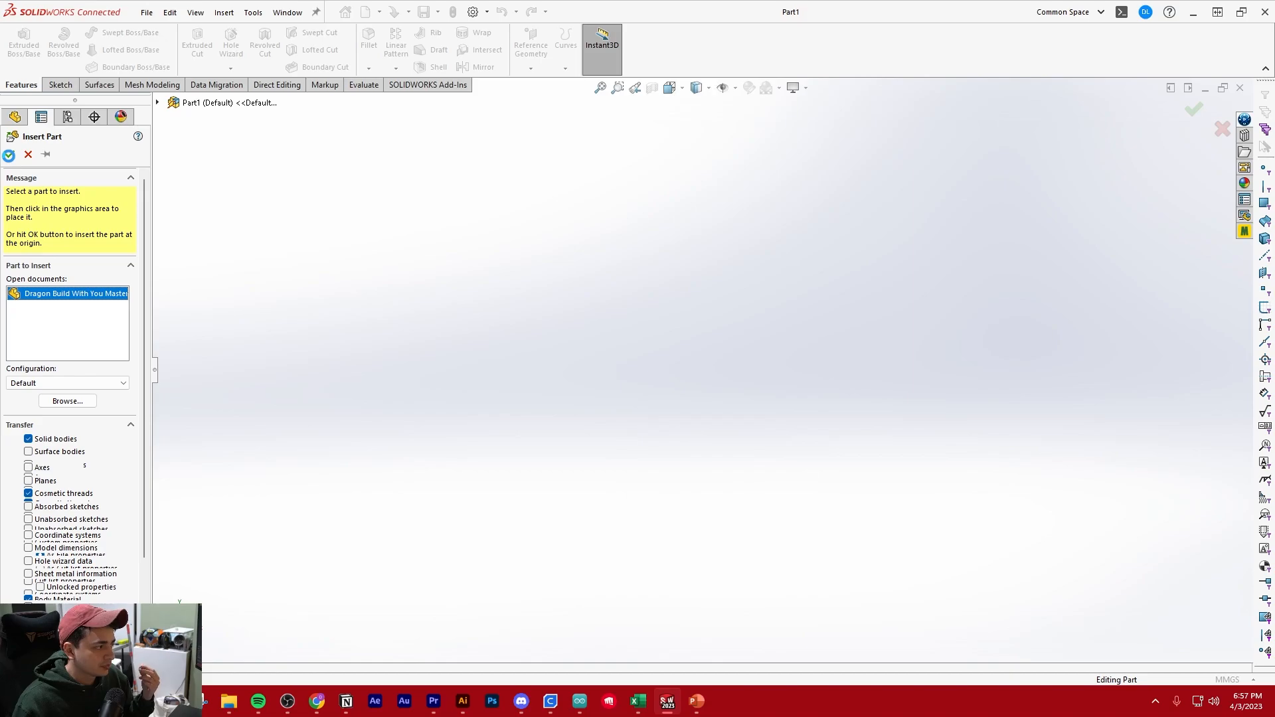
pyautogui.click(10, 154)
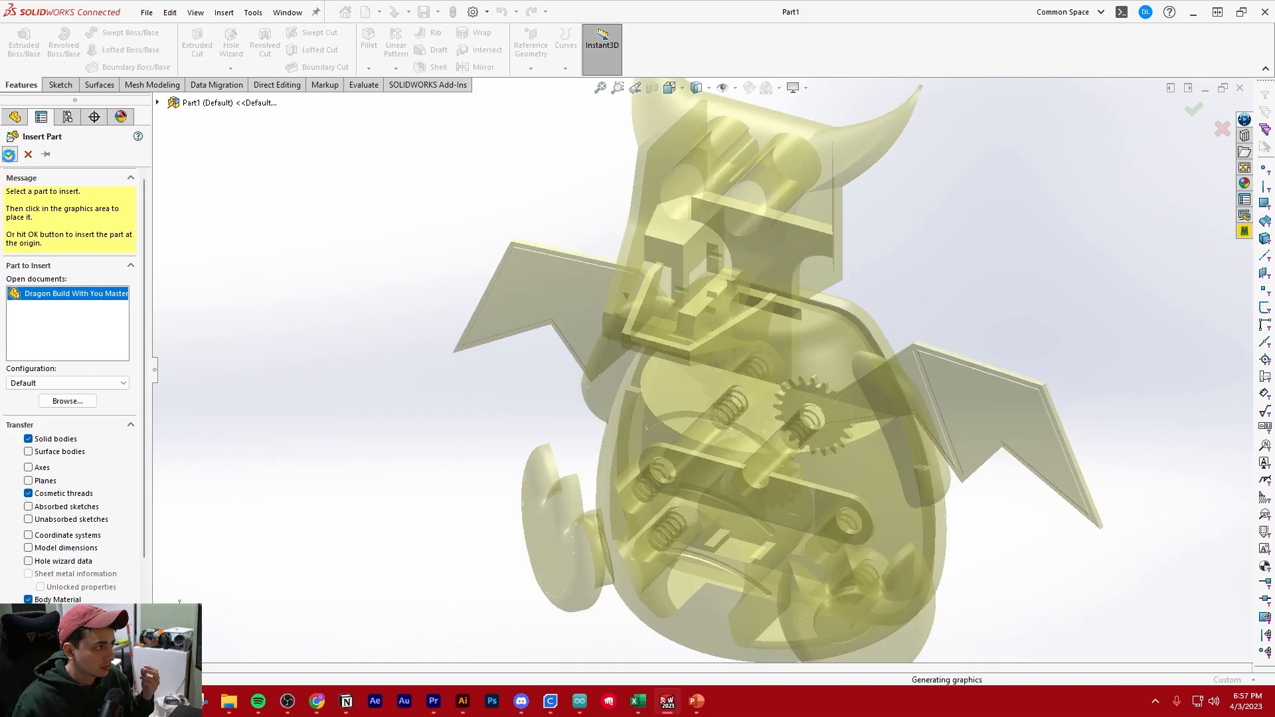
# Delete every body of the inserted dragon except the left wing with Delete/Keep Body.
pyautogui.moveTo(725, 370); pyautogui.dragTo(480, 376, button='middle')
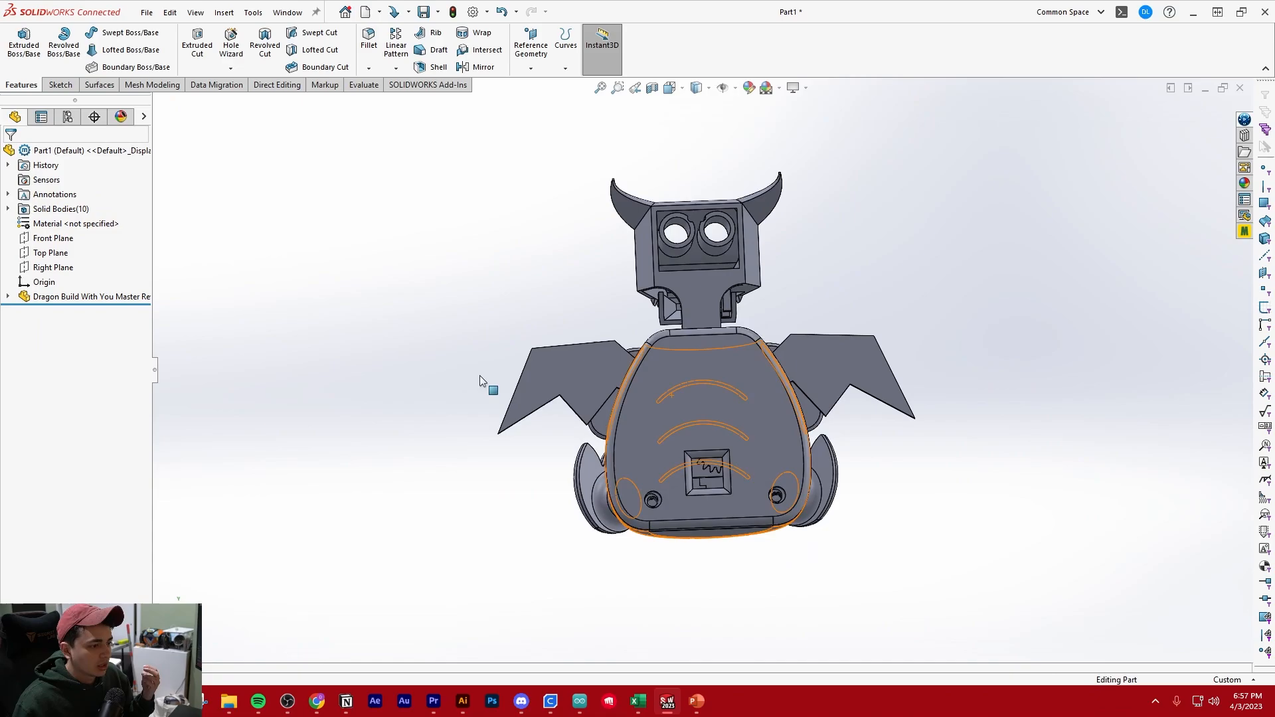
pyautogui.click(264, 88)
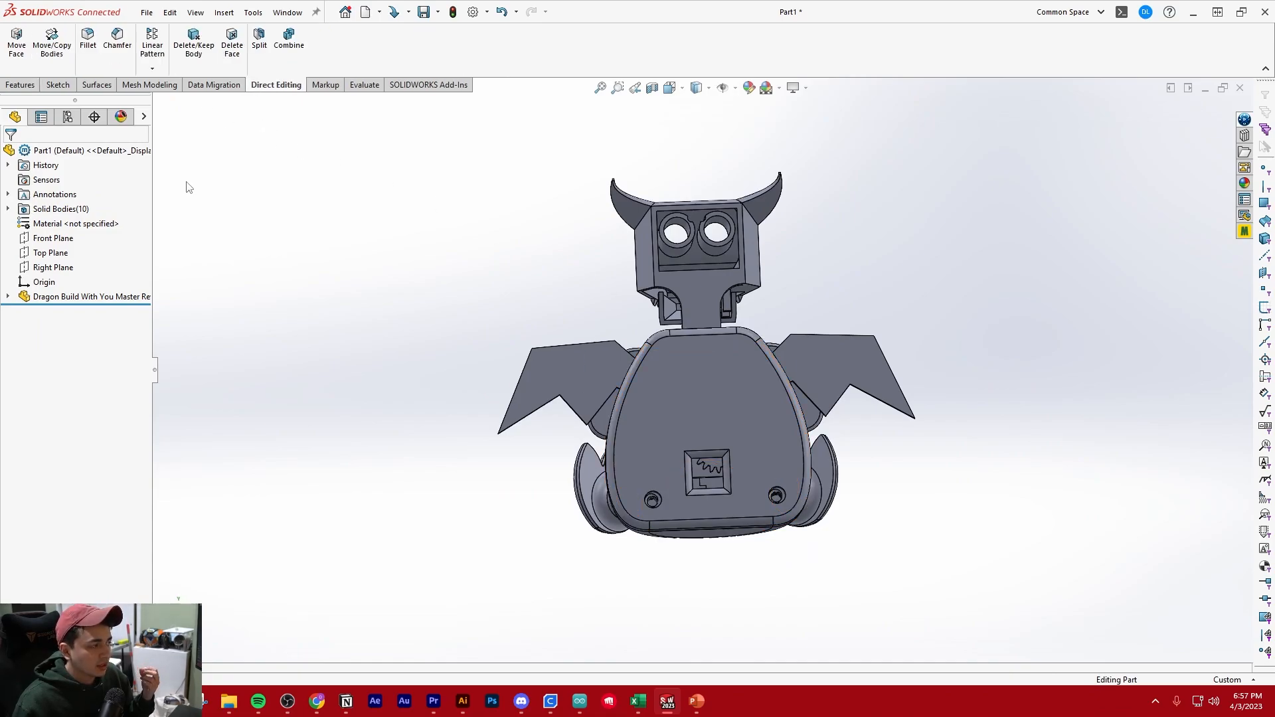
pyautogui.click(193, 41)
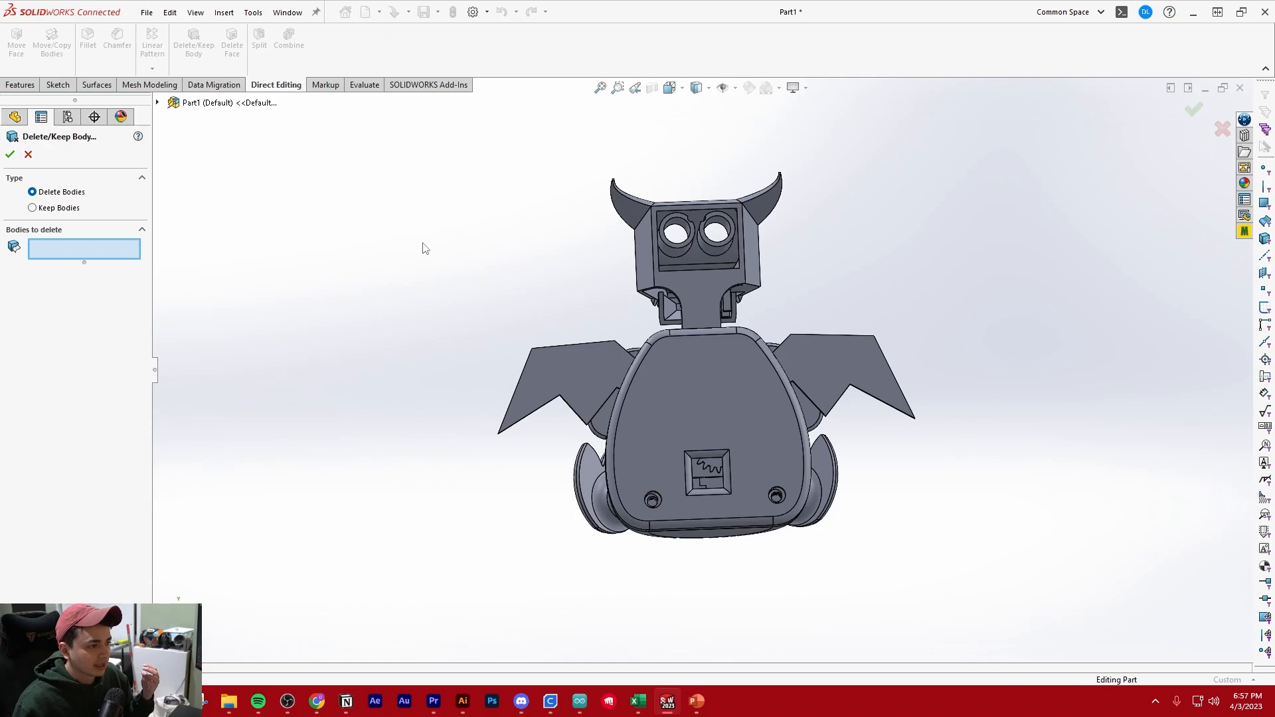
pyautogui.press('z')
pyautogui.moveTo(501, 156); pyautogui.dragTo(974, 568)
pyautogui.scroll(-3, 811, 316)
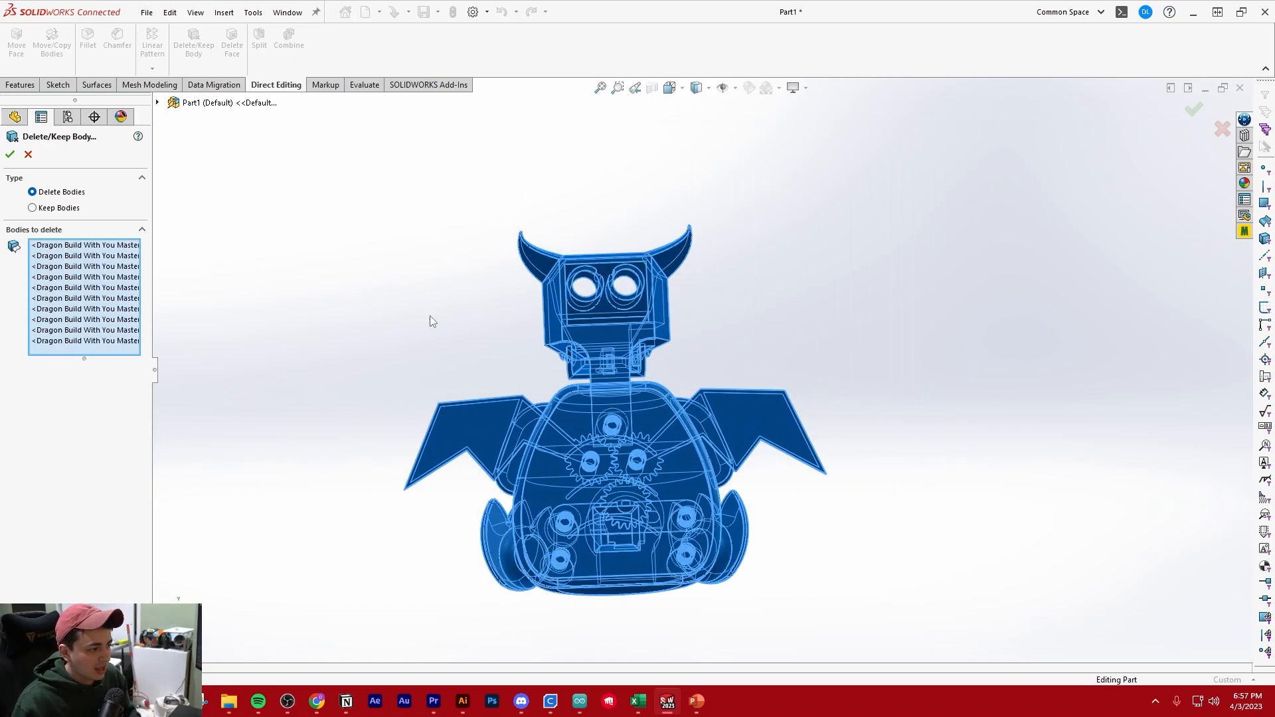
pyautogui.click(425, 440)
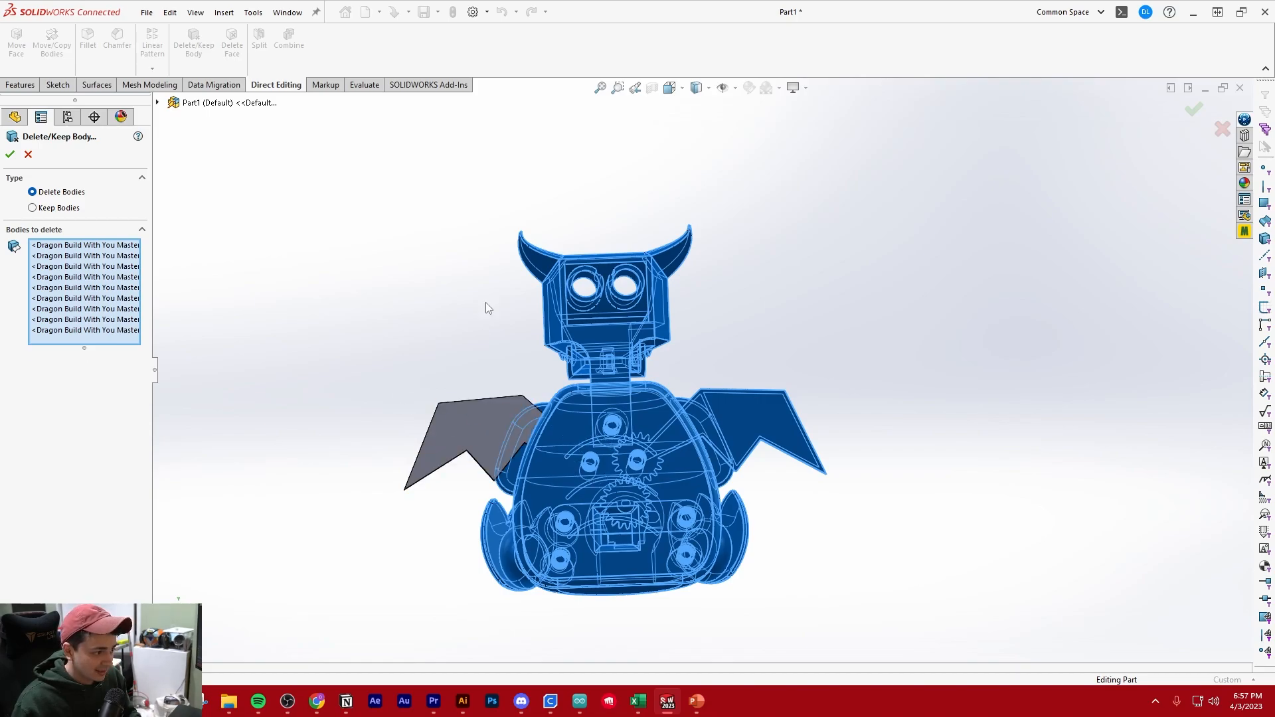
pyautogui.press('Return')
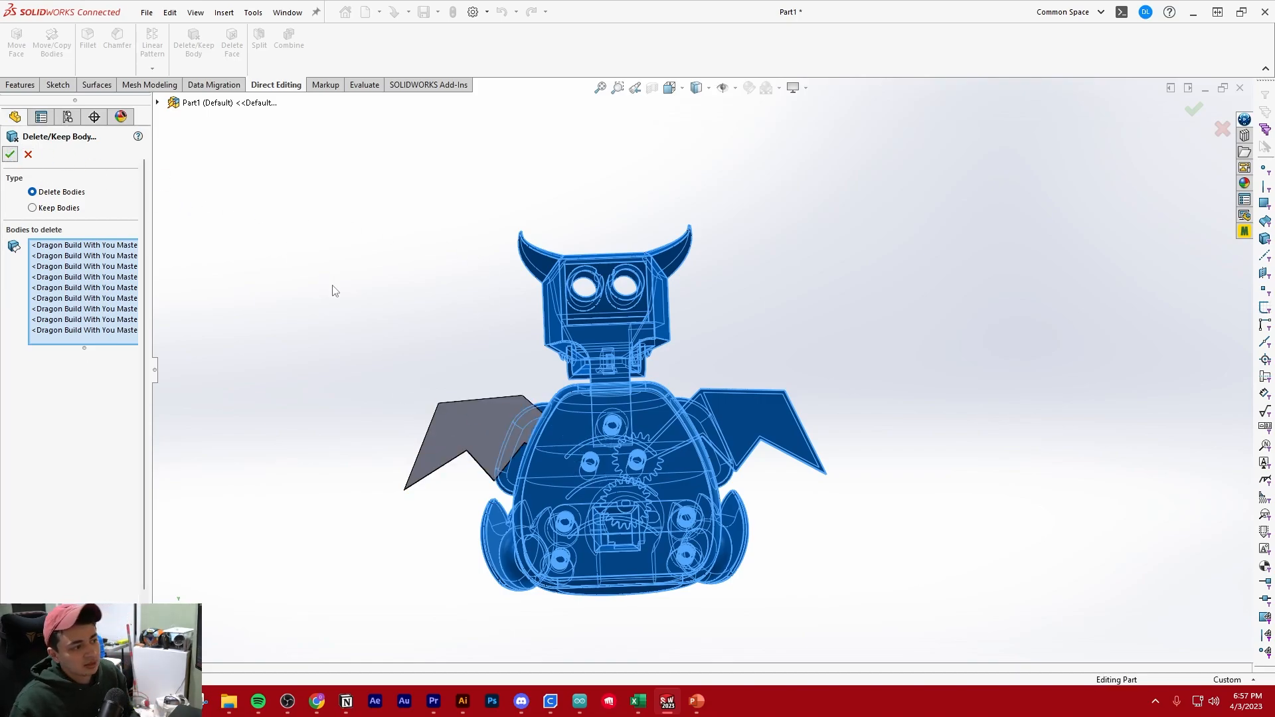
# Save the part as Wing Left in a new folder named Test Swing Simulation inside Rev 1.
pyautogui.moveTo(365, 296); pyautogui.dragTo(419, 332, button='middle')
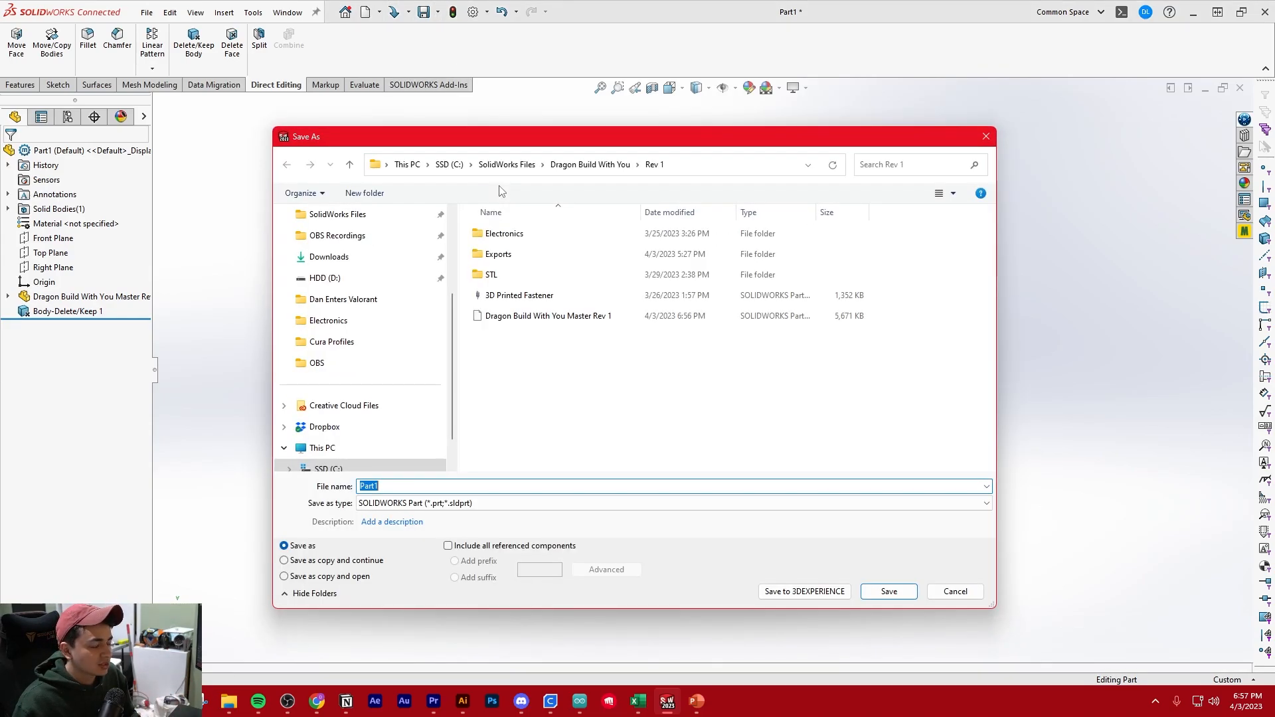
pyautogui.click(357, 193)
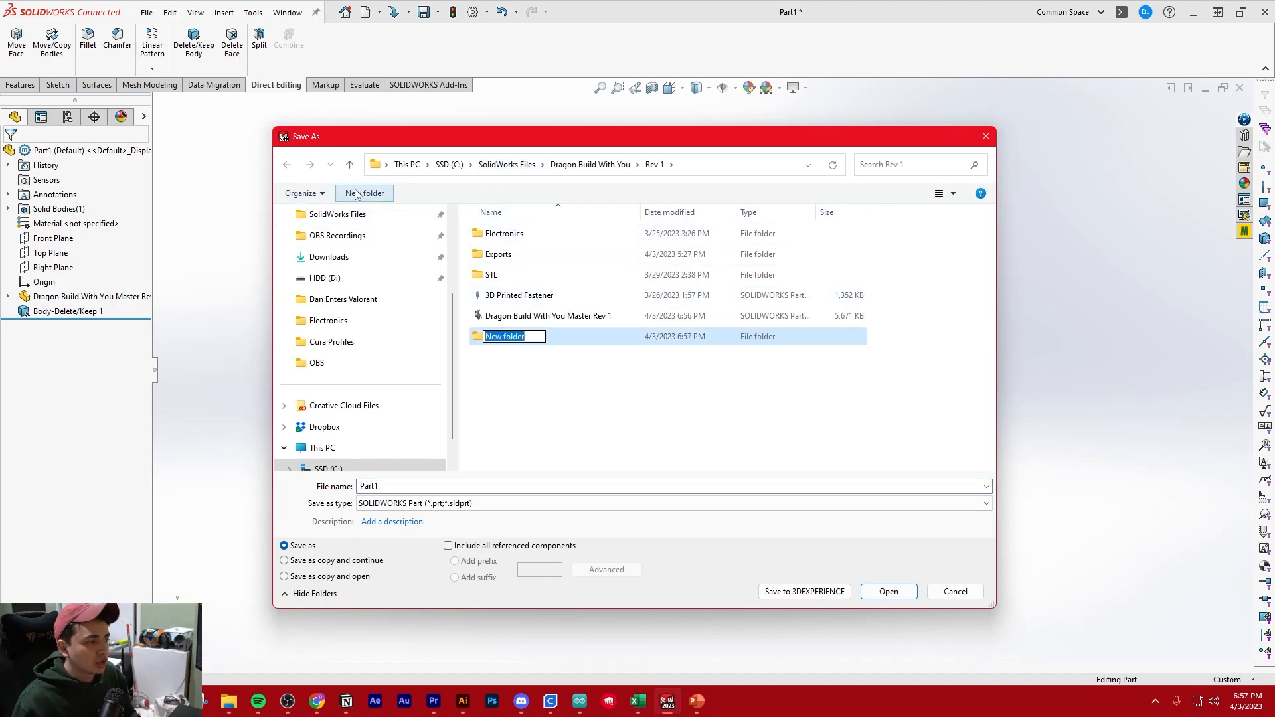
pyautogui.write('Test Swing Si')
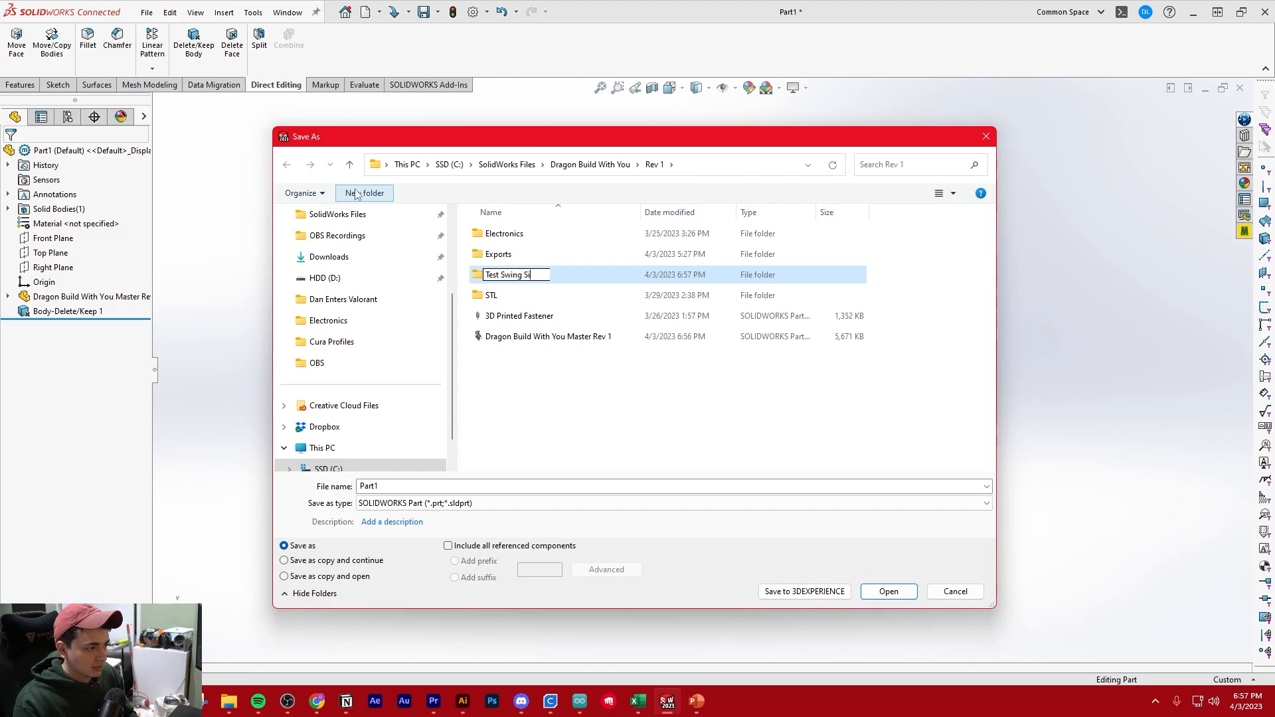
pyautogui.press('Return')
pyautogui.press('Return')
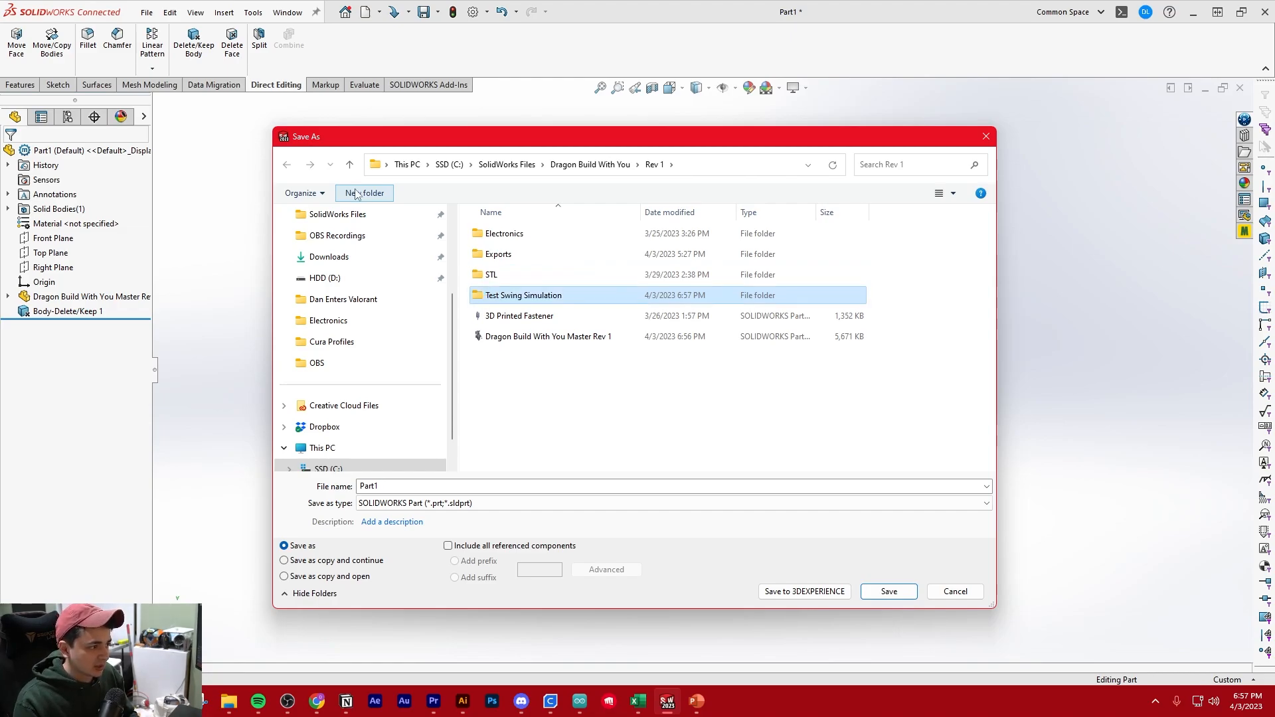
pyautogui.click(551, 491)
pyautogui.write('W')
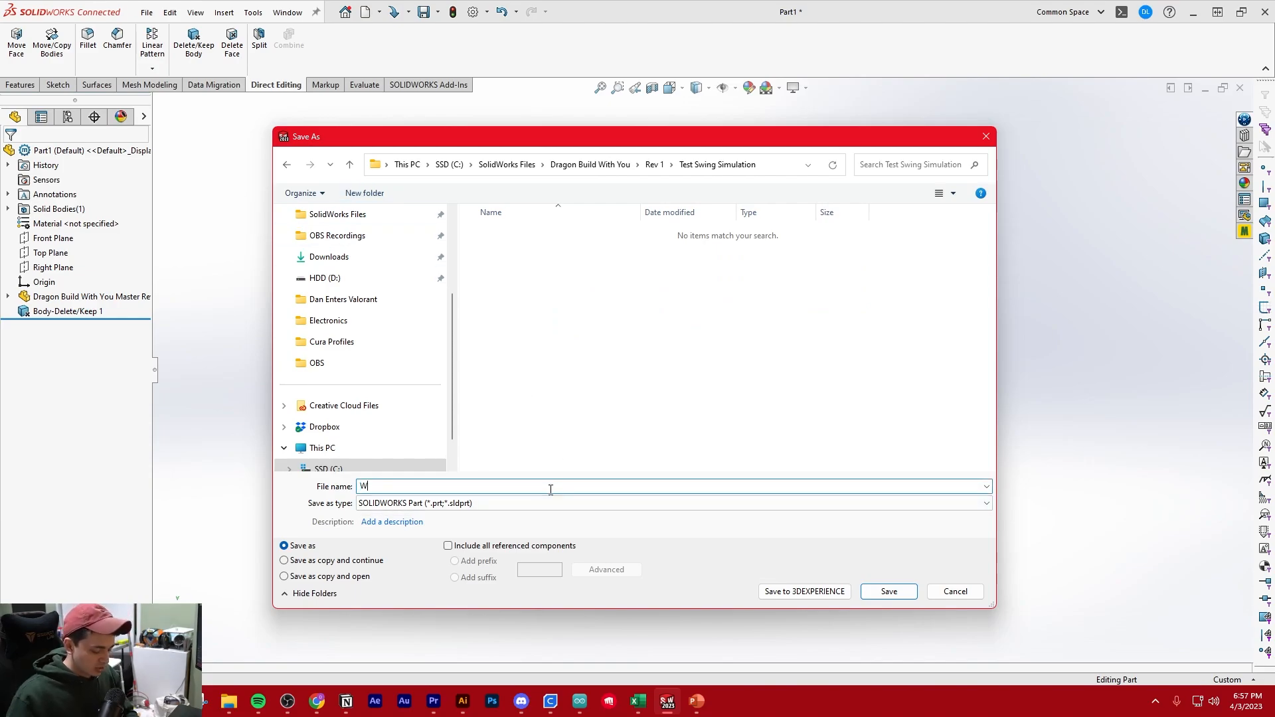
pyautogui.write('ing Left')
pyautogui.press('Return')
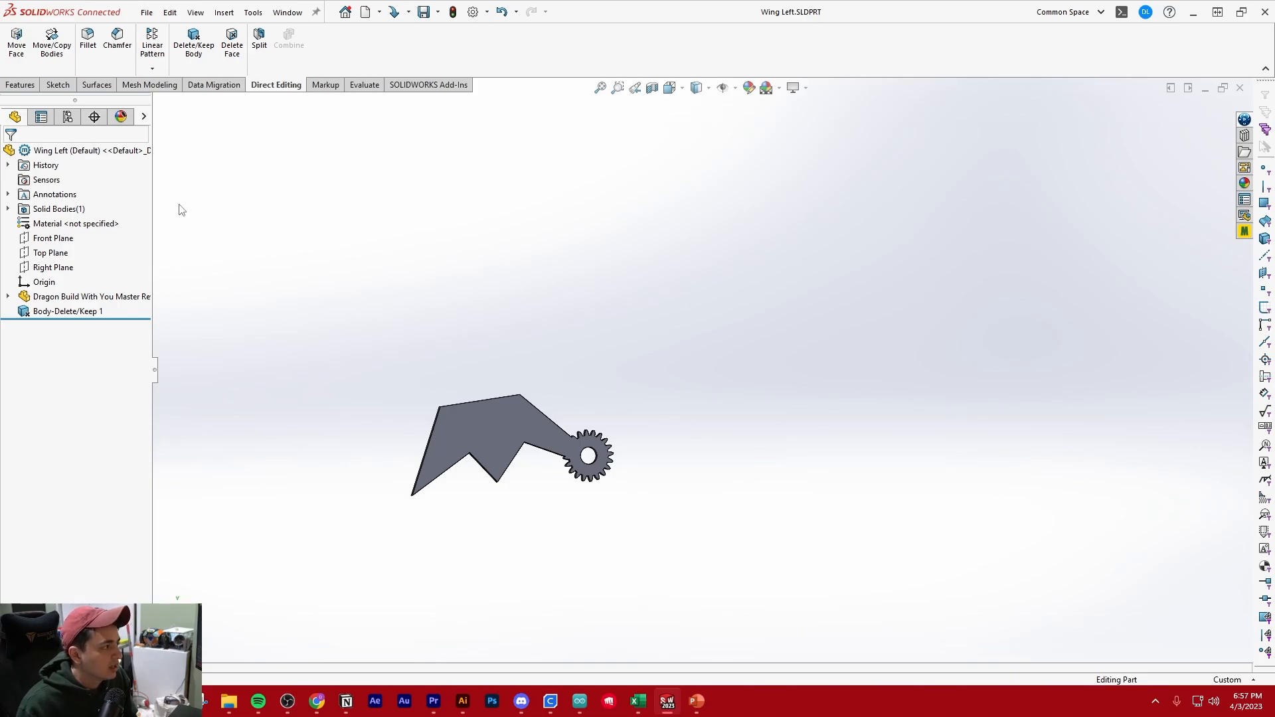
# Edit the Body-Delete/Keep 1 feature to delete every dragon body except the right wing.
pyautogui.click(67, 317)
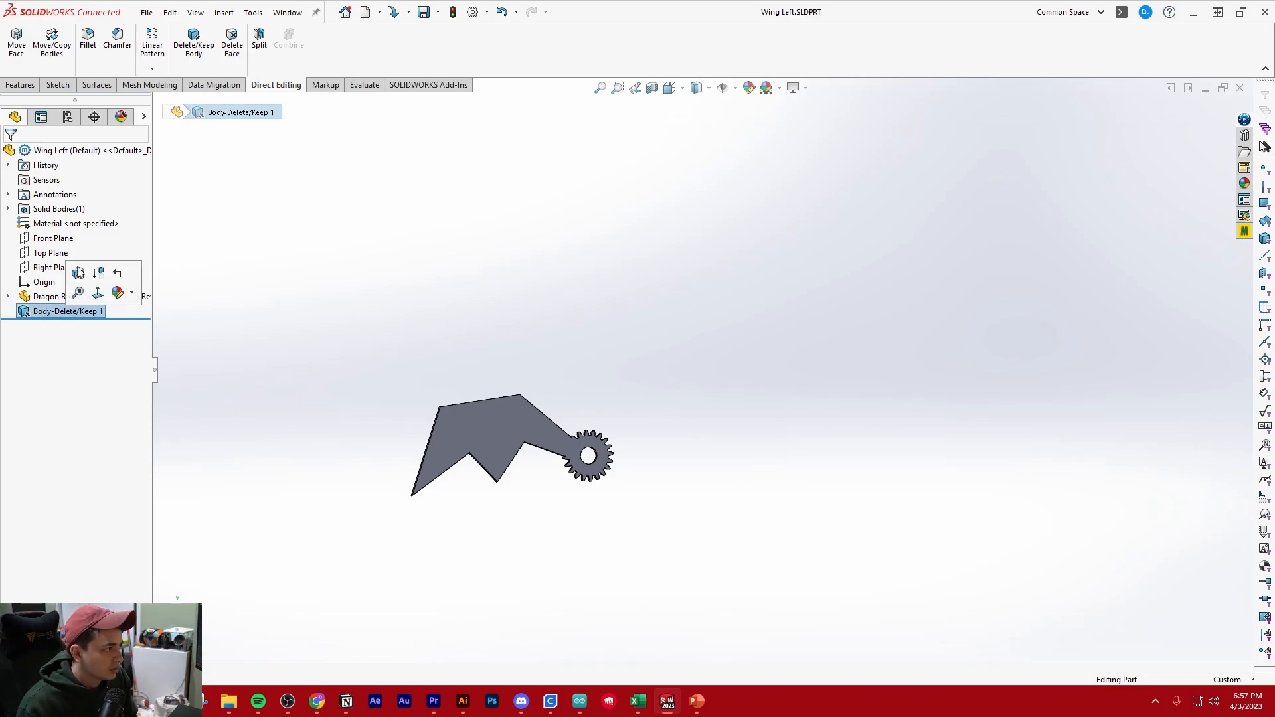
pyautogui.click(77, 271)
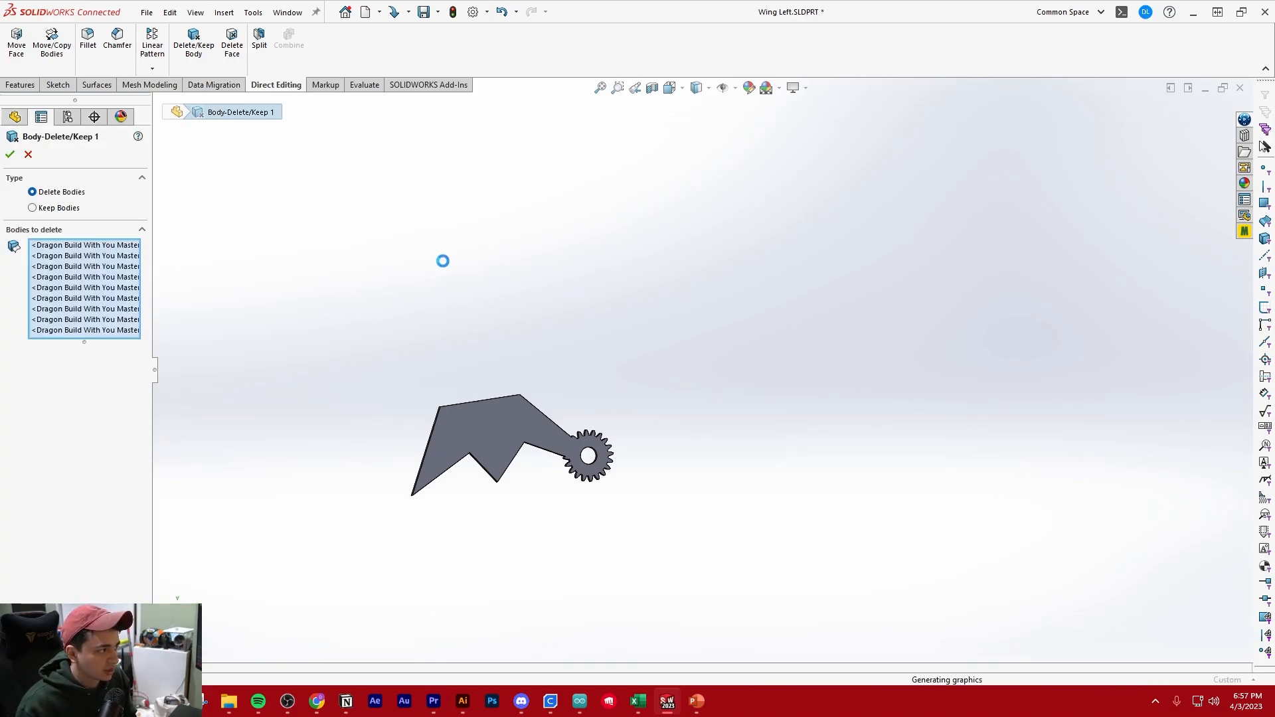
pyautogui.rightClick(71, 269)
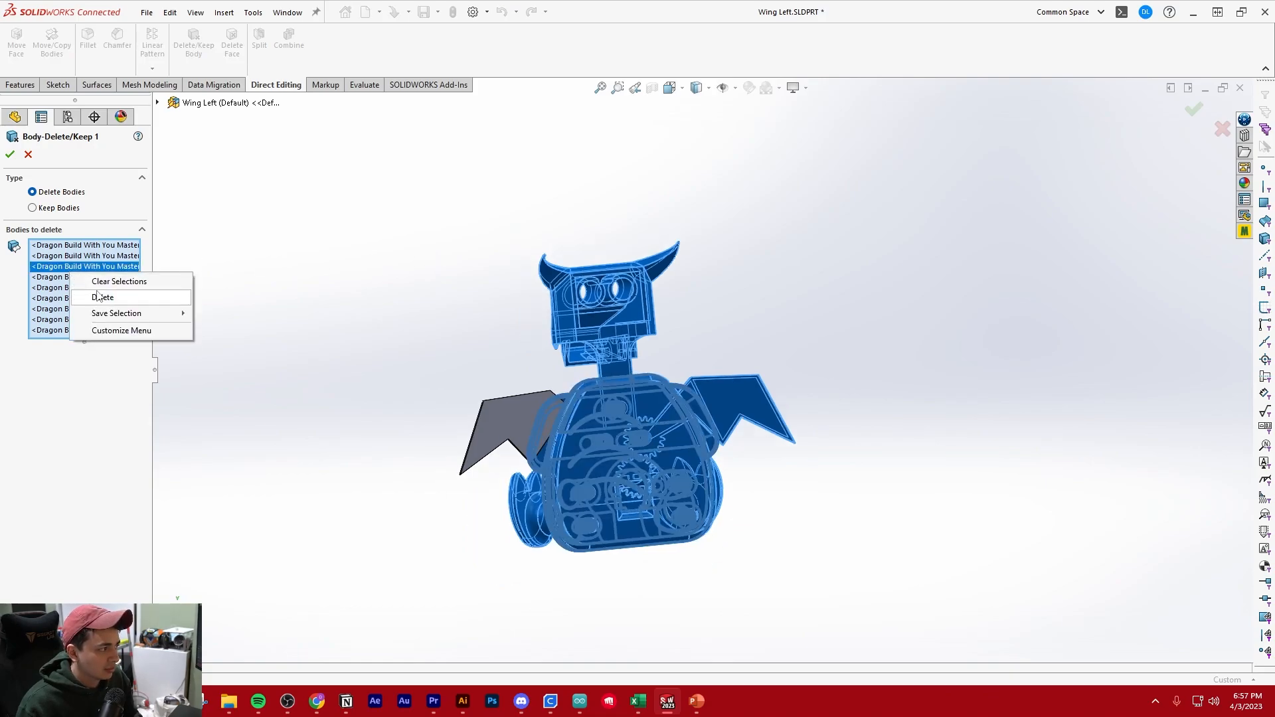
pyautogui.click(118, 281)
pyautogui.moveTo(370, 148); pyautogui.dragTo(887, 612)
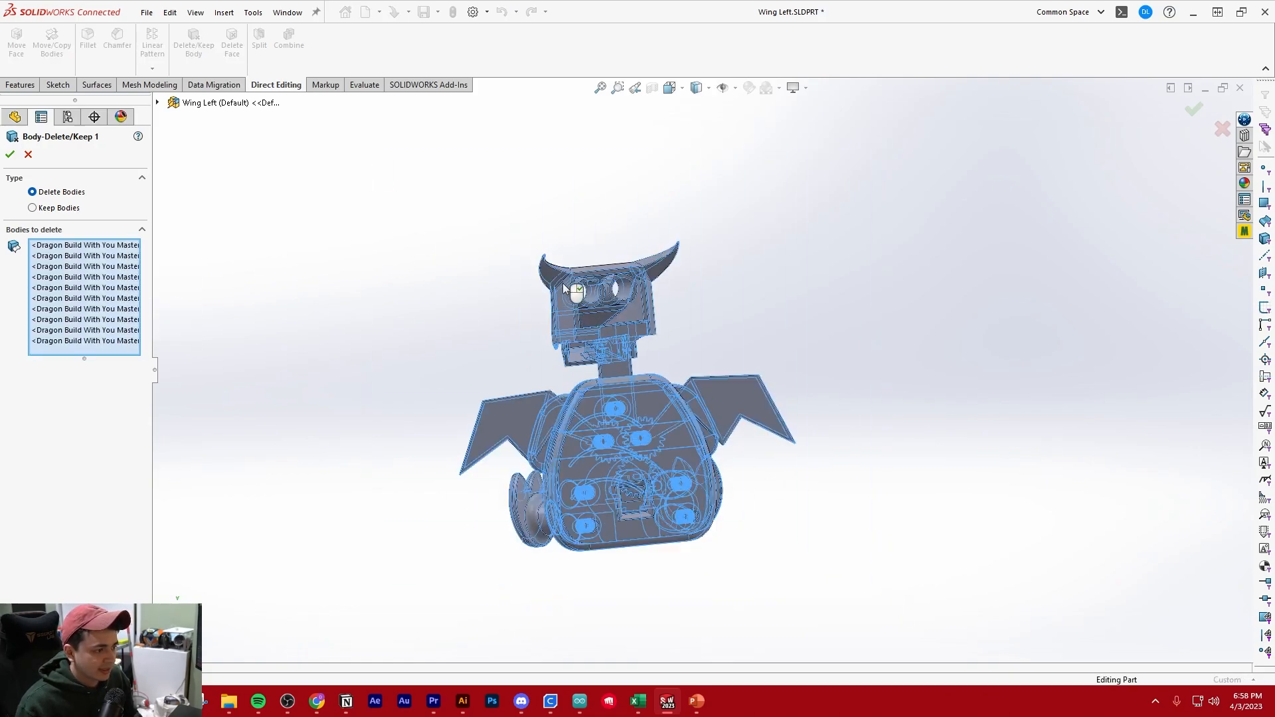
pyautogui.click(749, 392)
pyautogui.click(10, 154)
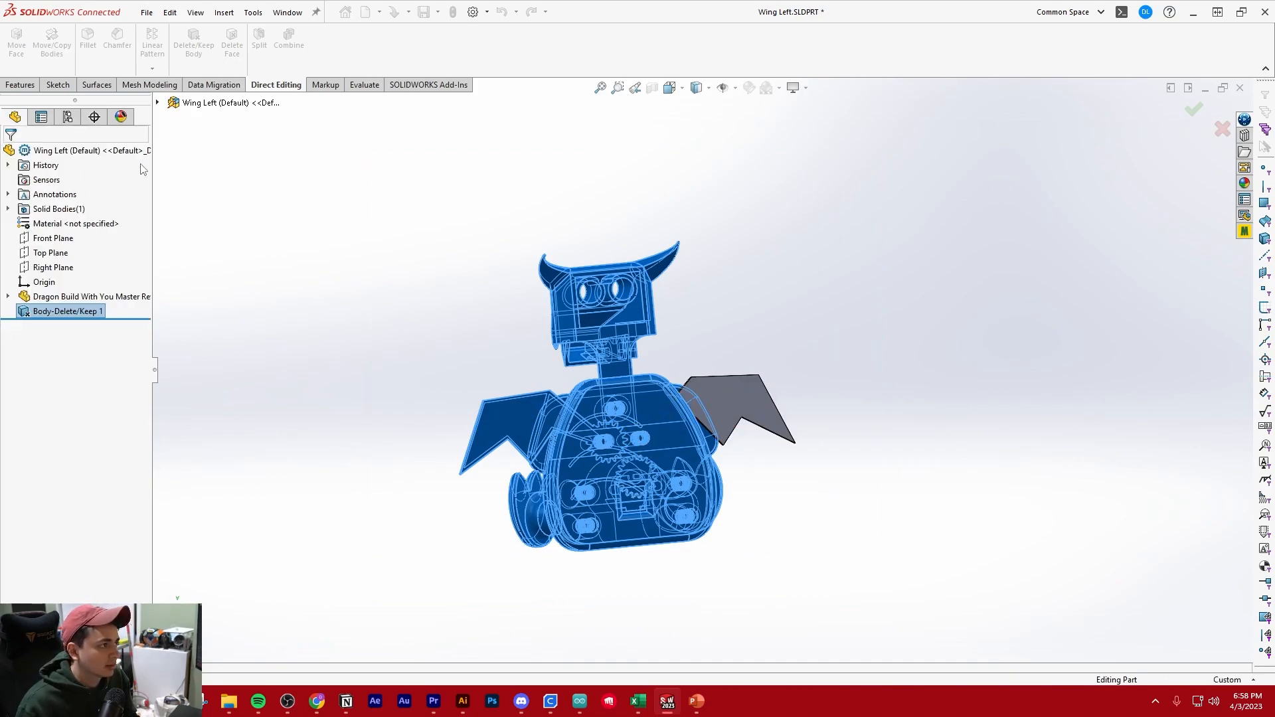
# Save the part as a new file named Wing right in the Test Swing Simulation folder.
pyautogui.click(439, 12)
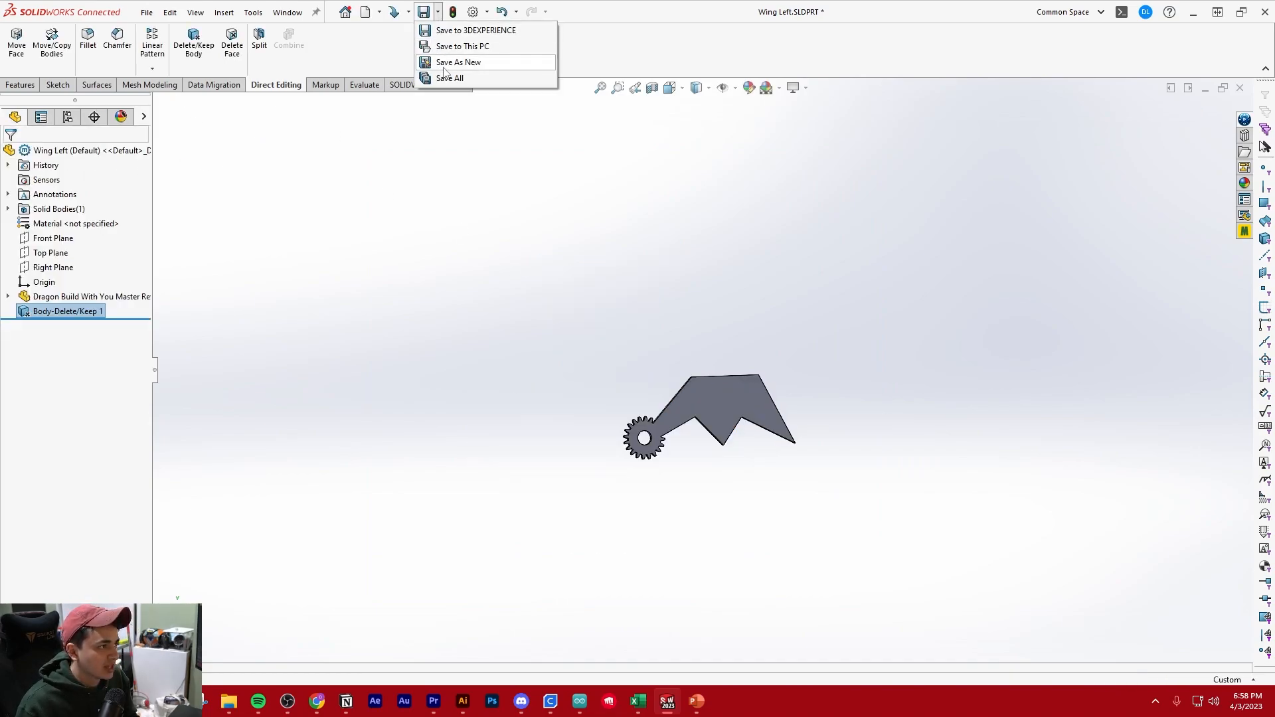
pyautogui.click(445, 66)
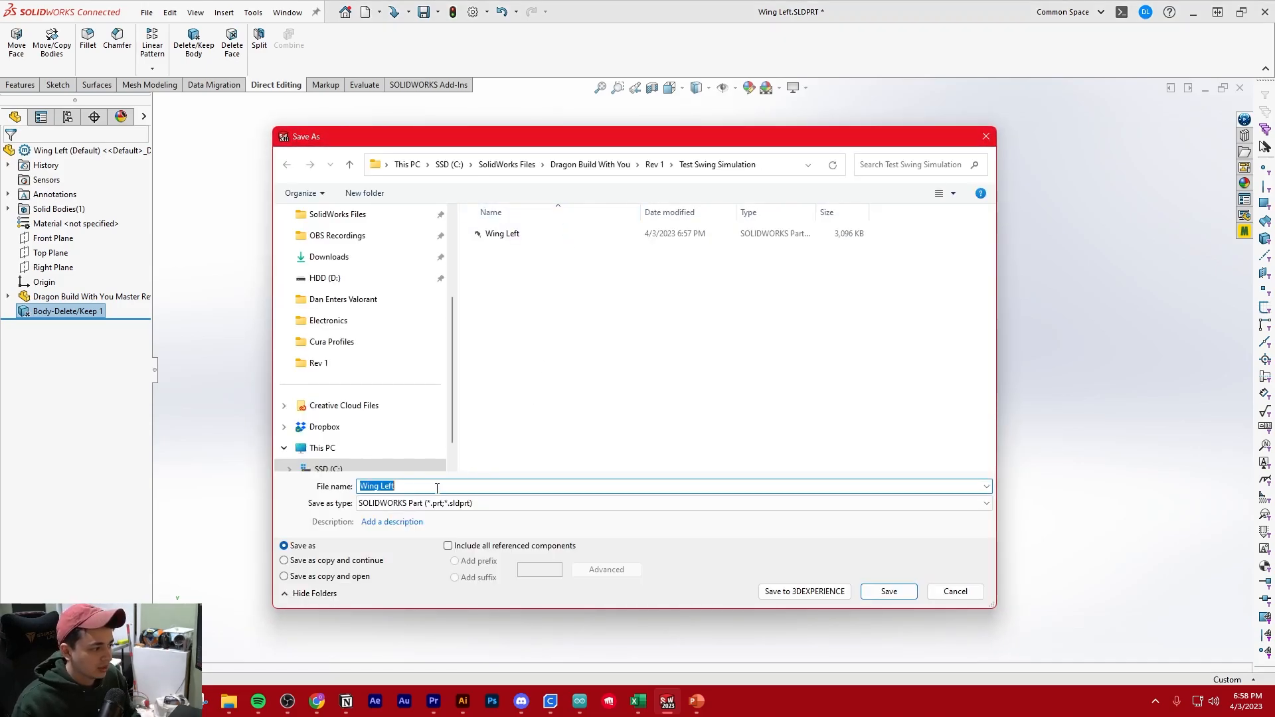
pyautogui.press('BackSpace')
pyautogui.press('BackSpace')
pyautogui.write('Right')
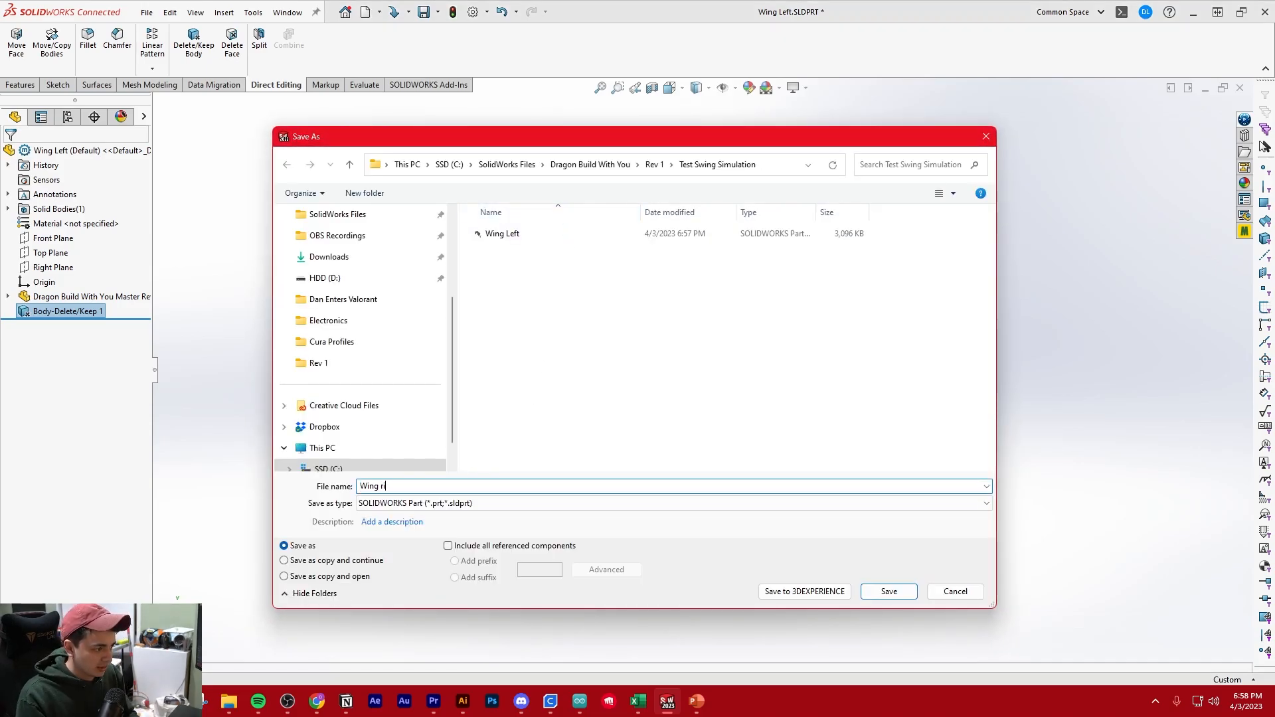
pyautogui.press('Return')
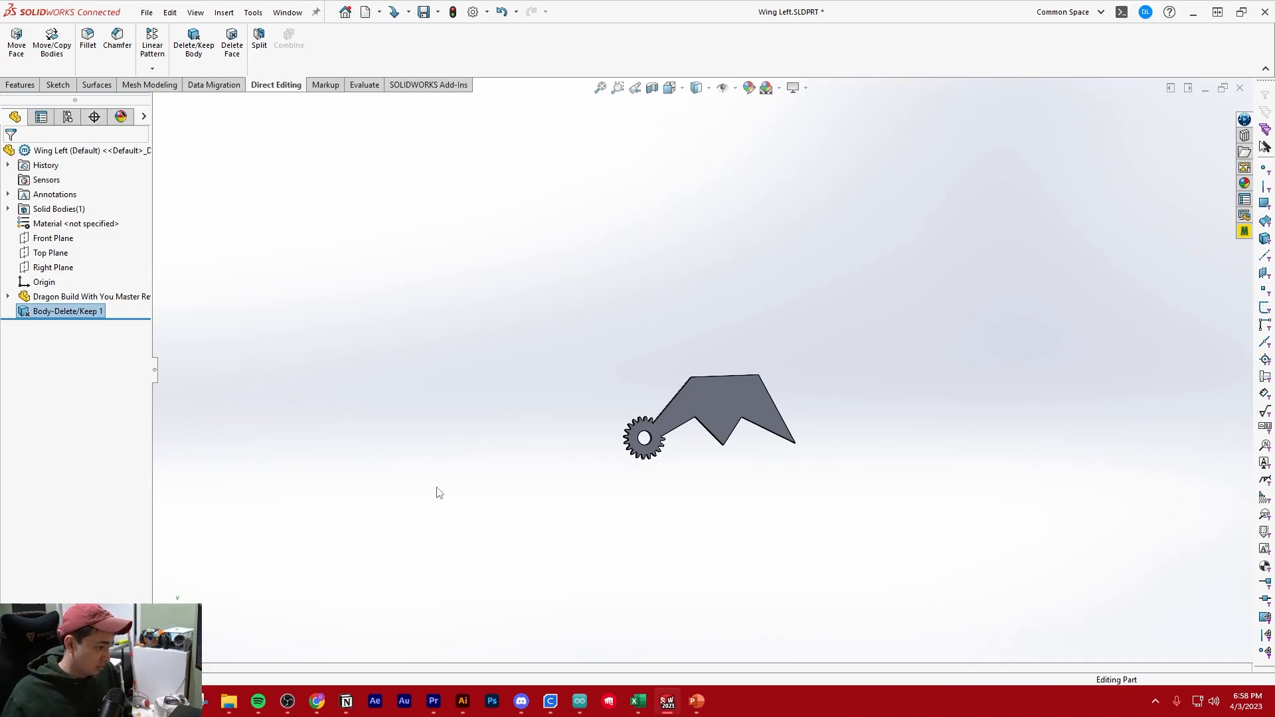
# Switch to the Dragon Build With You Assy Rev 1 assembly and insert Wing Left and Wing right in the open space beside the dragon.
pyautogui.click(290, 15)
pyautogui.click(391, 180)
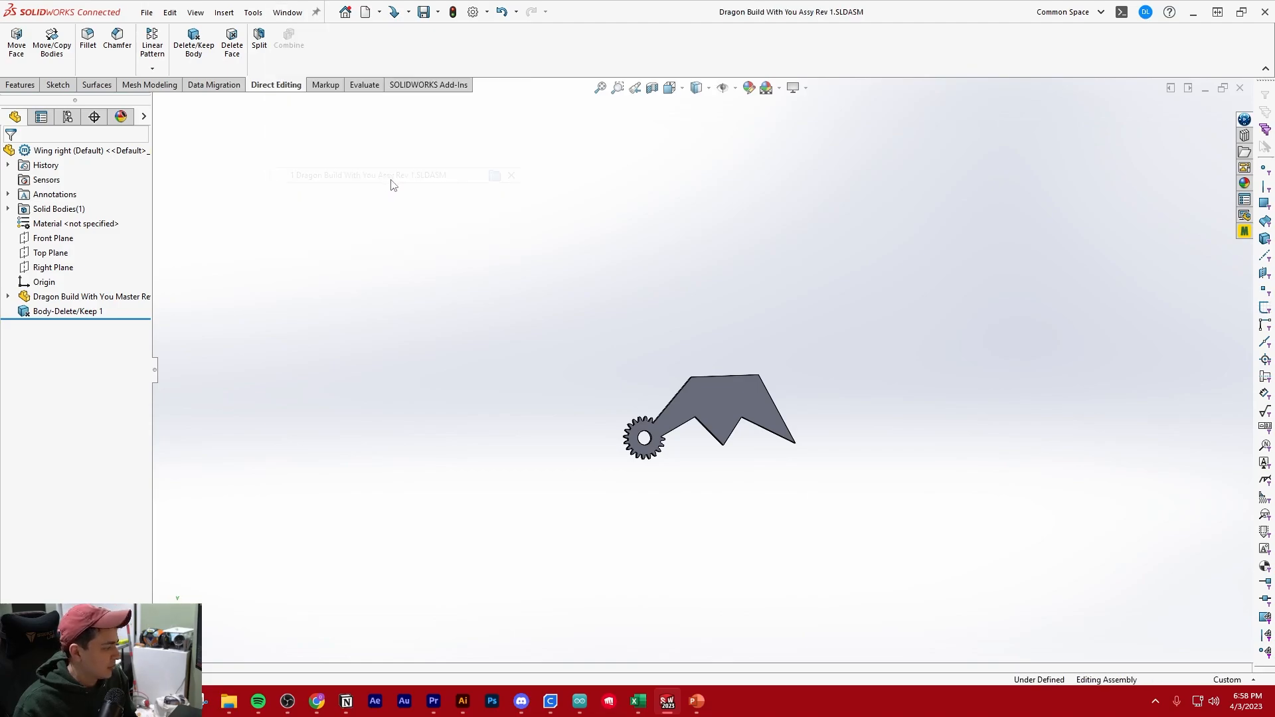
pyautogui.click(74, 45)
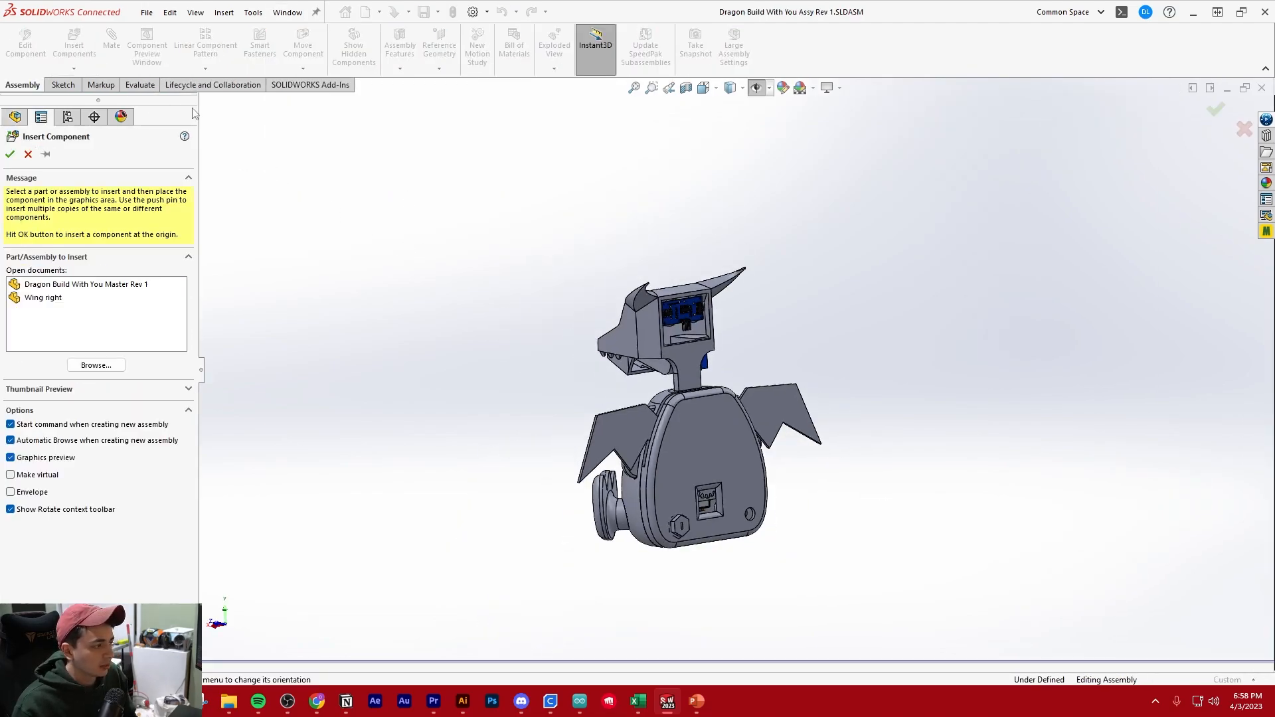
pyautogui.click(87, 365)
pyautogui.click(622, 198)
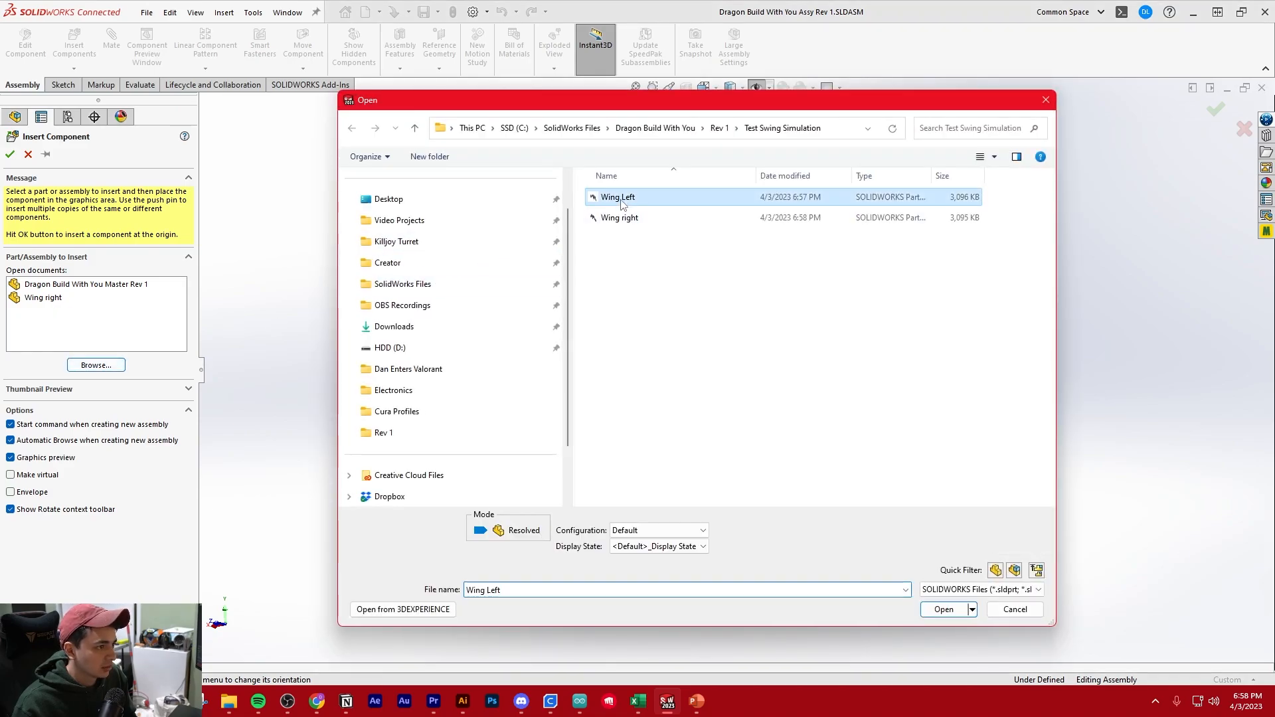
pyautogui.keyDown('shift'); pyautogui.click(643, 218); pyautogui.keyUp('shift')
pyautogui.click(934, 615)
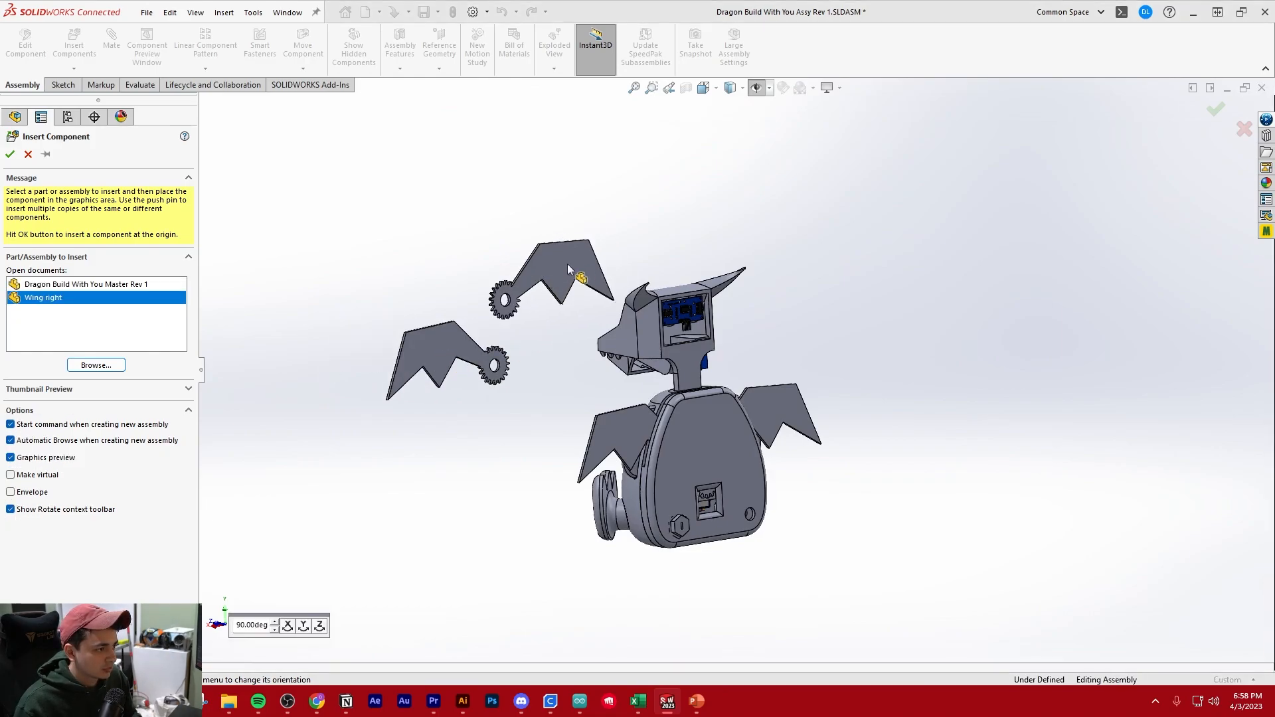
pyautogui.click(576, 260)
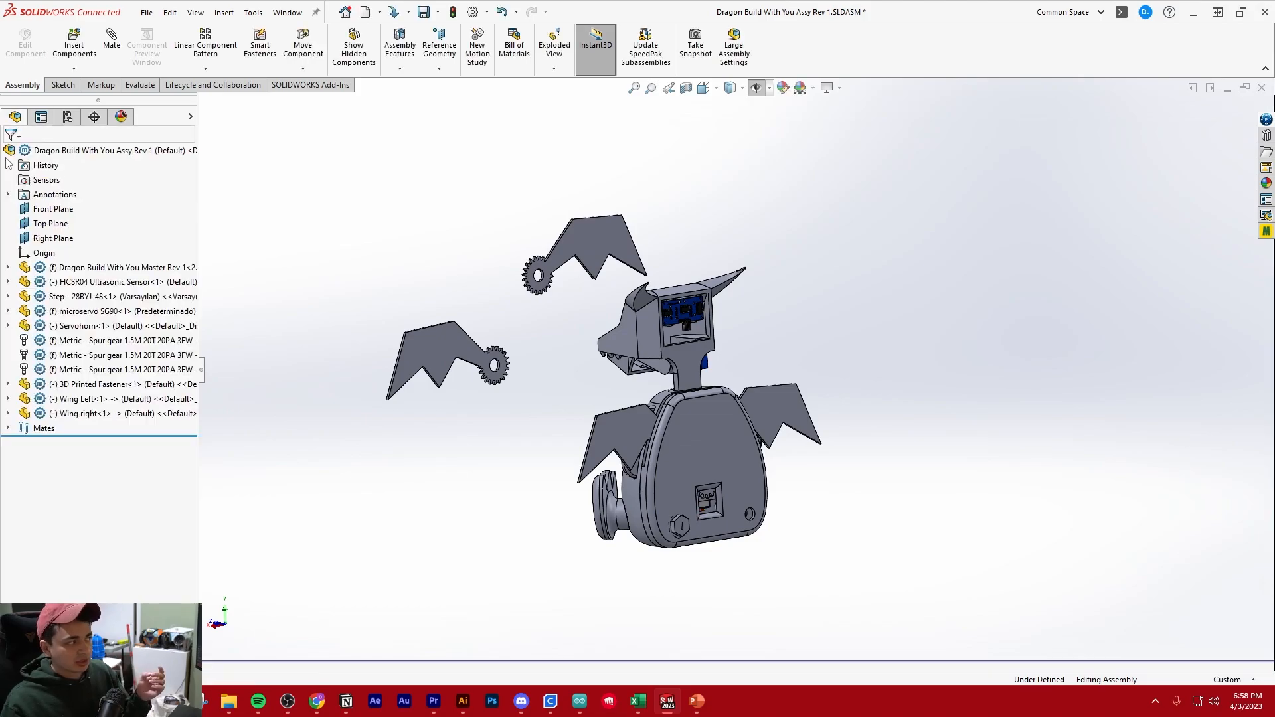
# Hide the Back Cover body of the Dragon Build With You Master Rev 1 part.
pyautogui.scroll(-2, 615, 385)
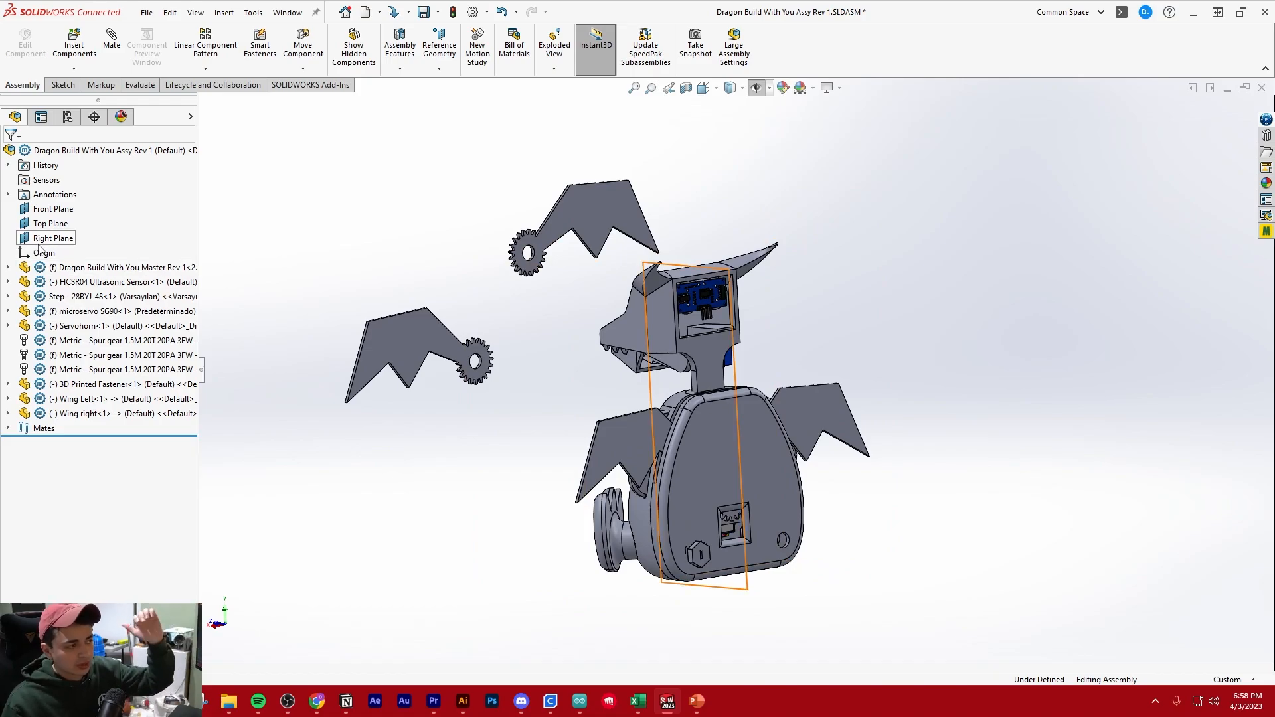
pyautogui.click(8, 267)
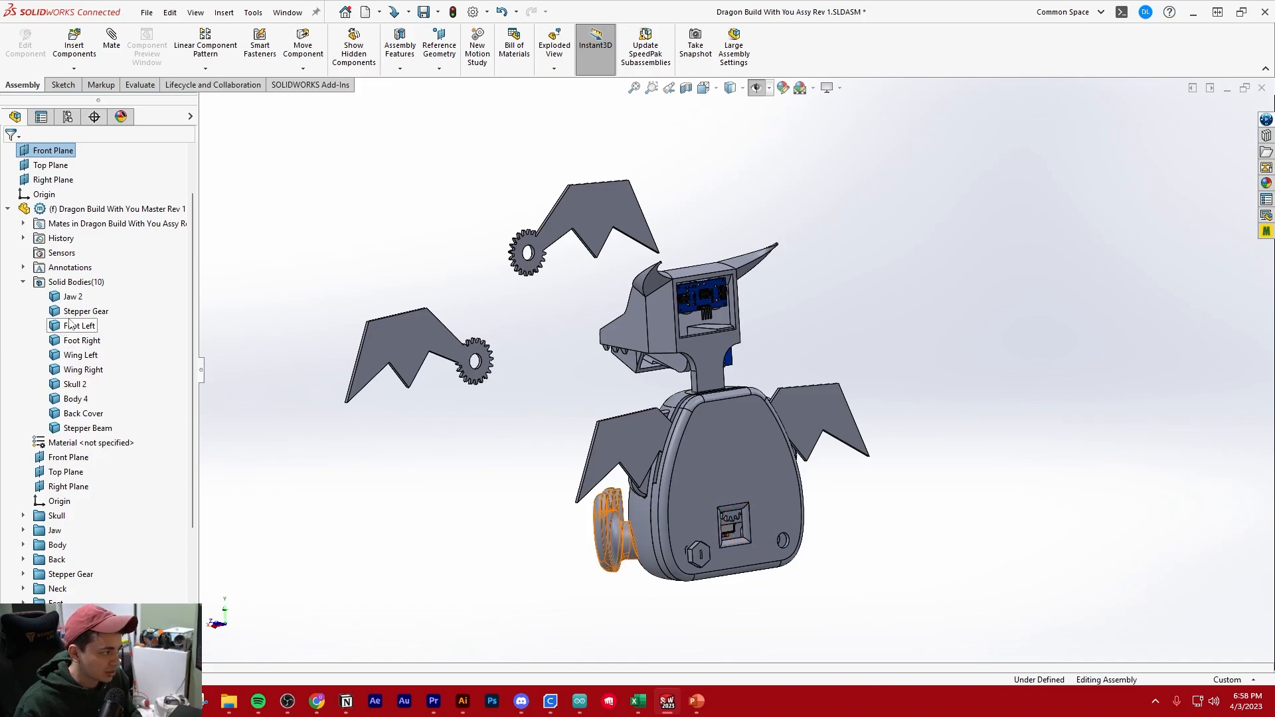
pyautogui.click(8, 210)
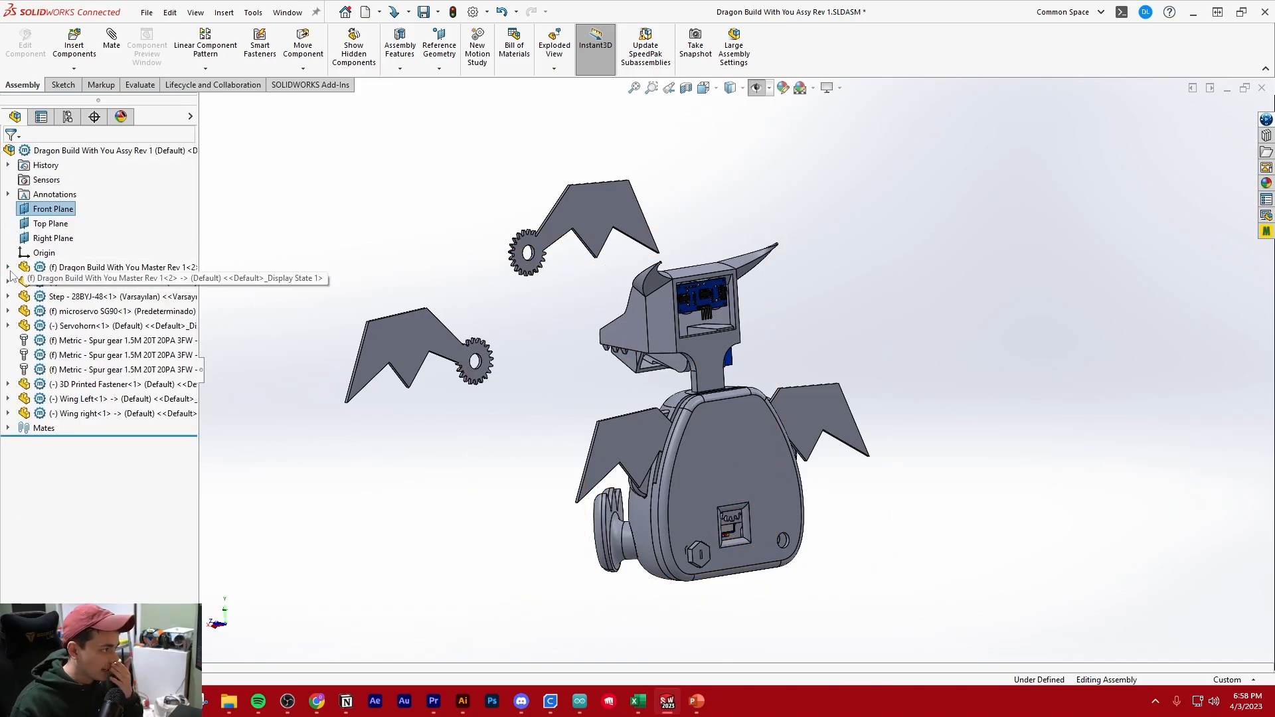
pyautogui.click(8, 265)
pyautogui.click(83, 413)
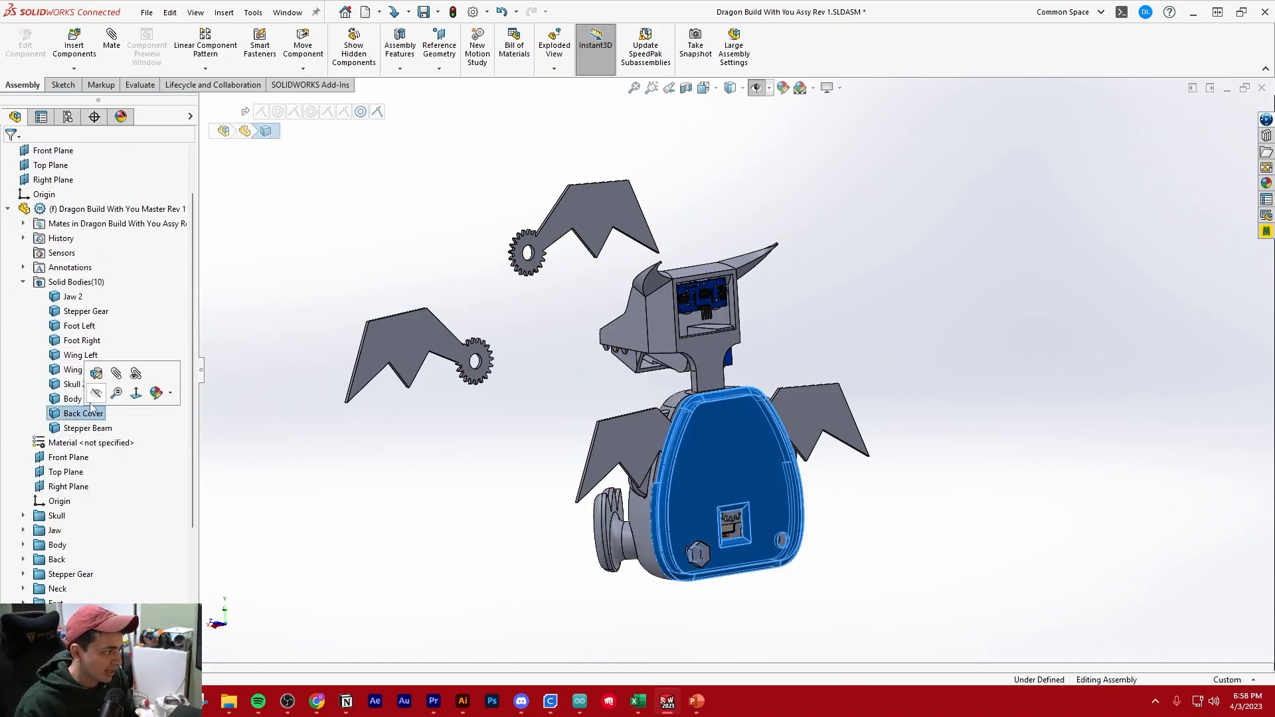
pyautogui.click(326, 316)
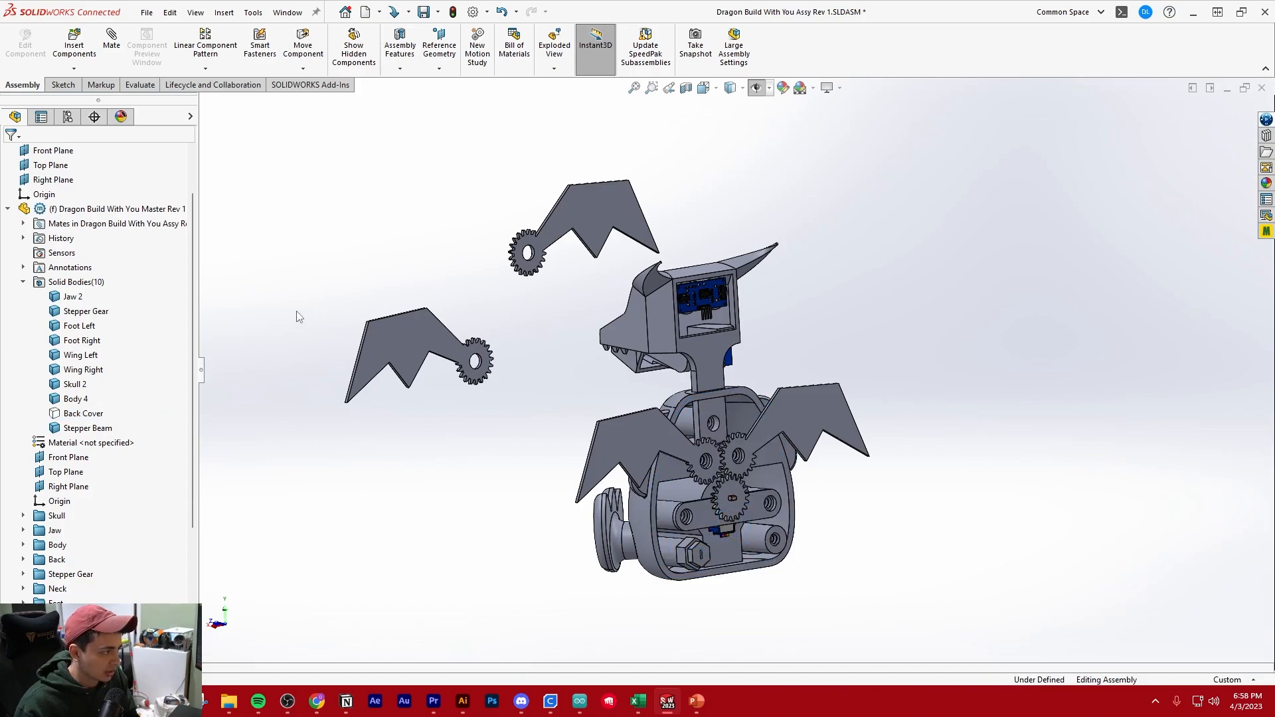
# Hide the Wing Left and Wing Right solid bodies of the Dragon Build With You Master Rev 1 part.
pyautogui.click(82, 356)
pyautogui.keyDown('ctrl'); pyautogui.click(86, 370); pyautogui.keyUp('ctrl')
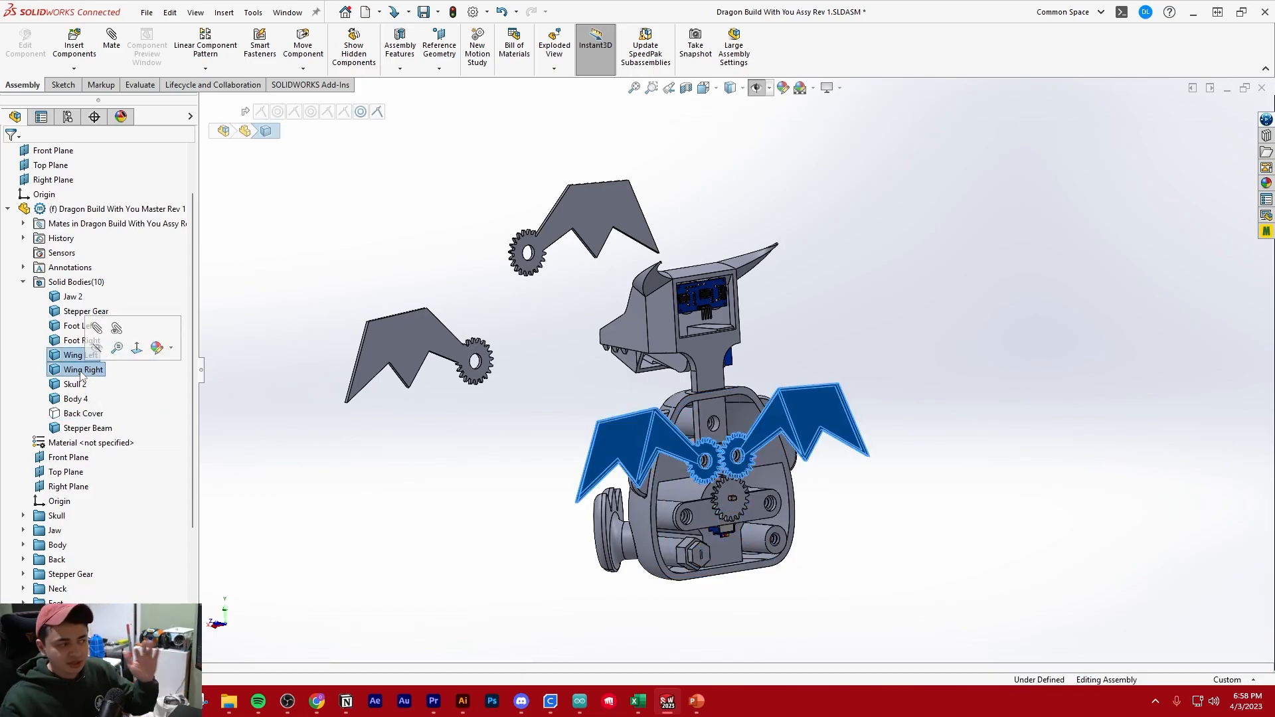
pyautogui.click(98, 349)
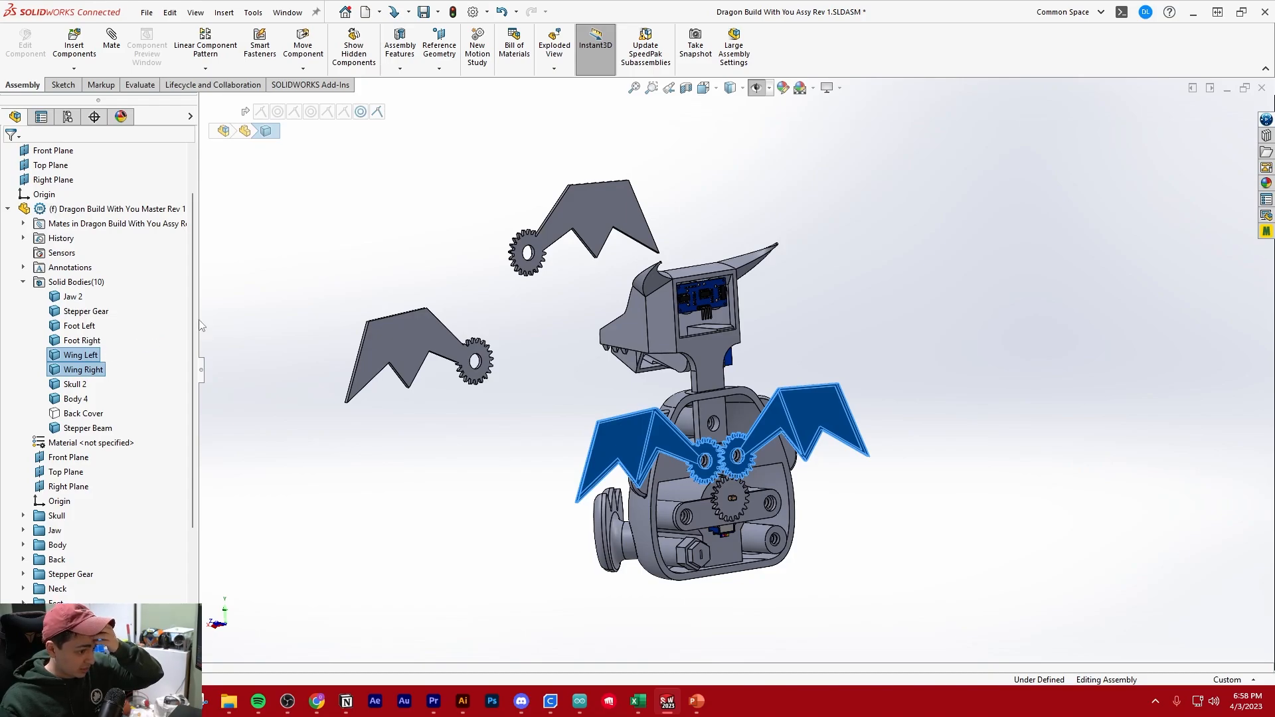
pyautogui.click(317, 290)
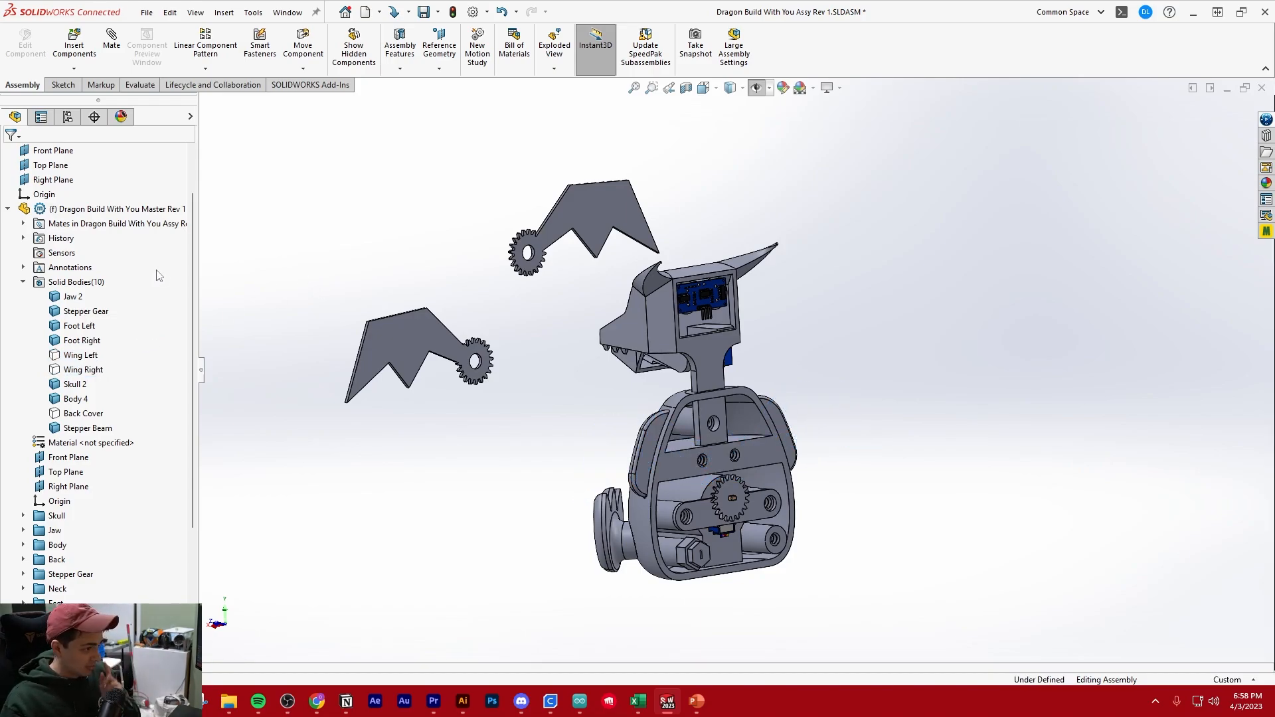
pyautogui.click(8, 209)
# Add a concentric mate between the Wing Left gear's center hole and the left threaded hole in the body's upper crossbar, seen from behind.
pyautogui.moveTo(716, 491); pyautogui.dragTo(698, 469, button='middle')
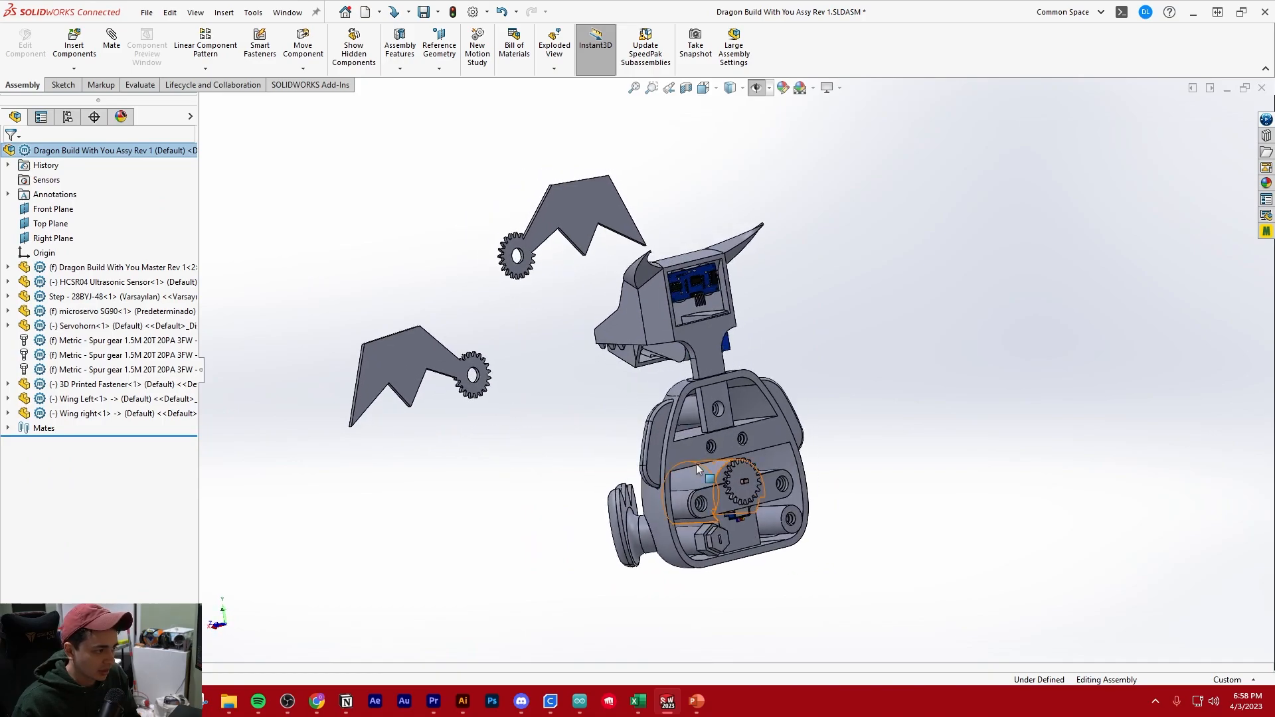
pyautogui.click(112, 41)
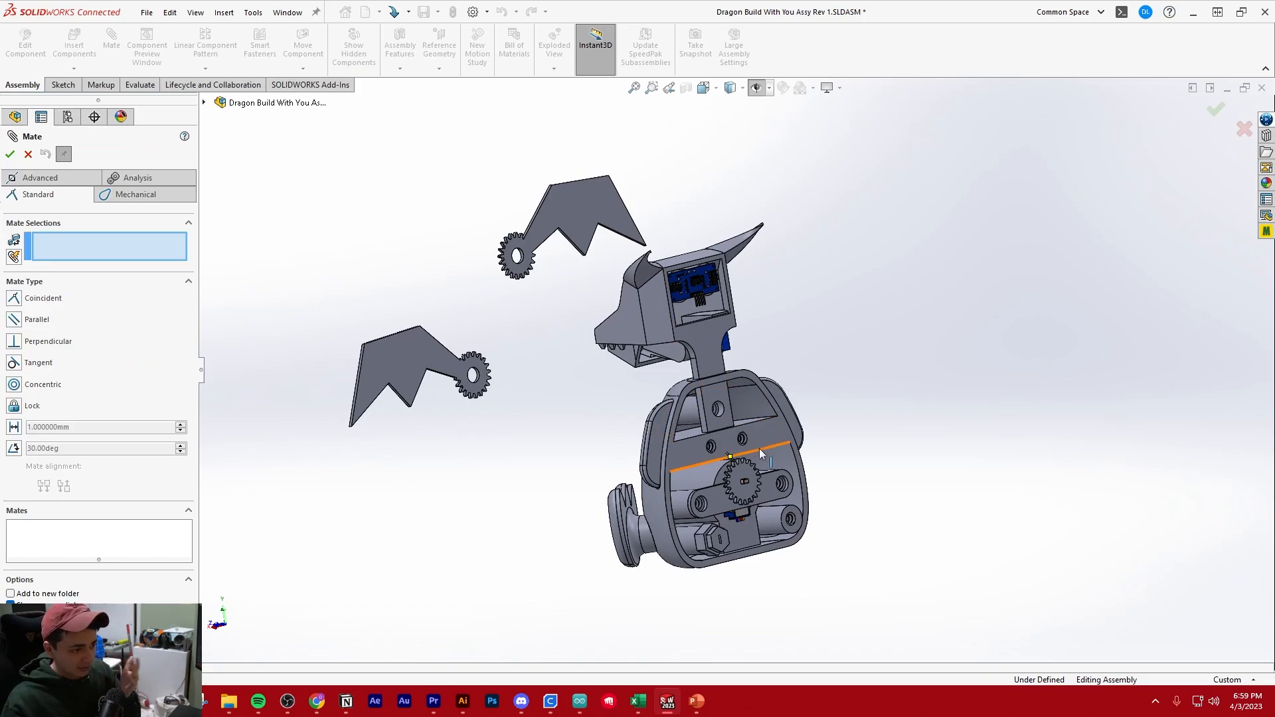
pyautogui.scroll(-1, 760, 449)
pyautogui.scroll(2, 696, 416)
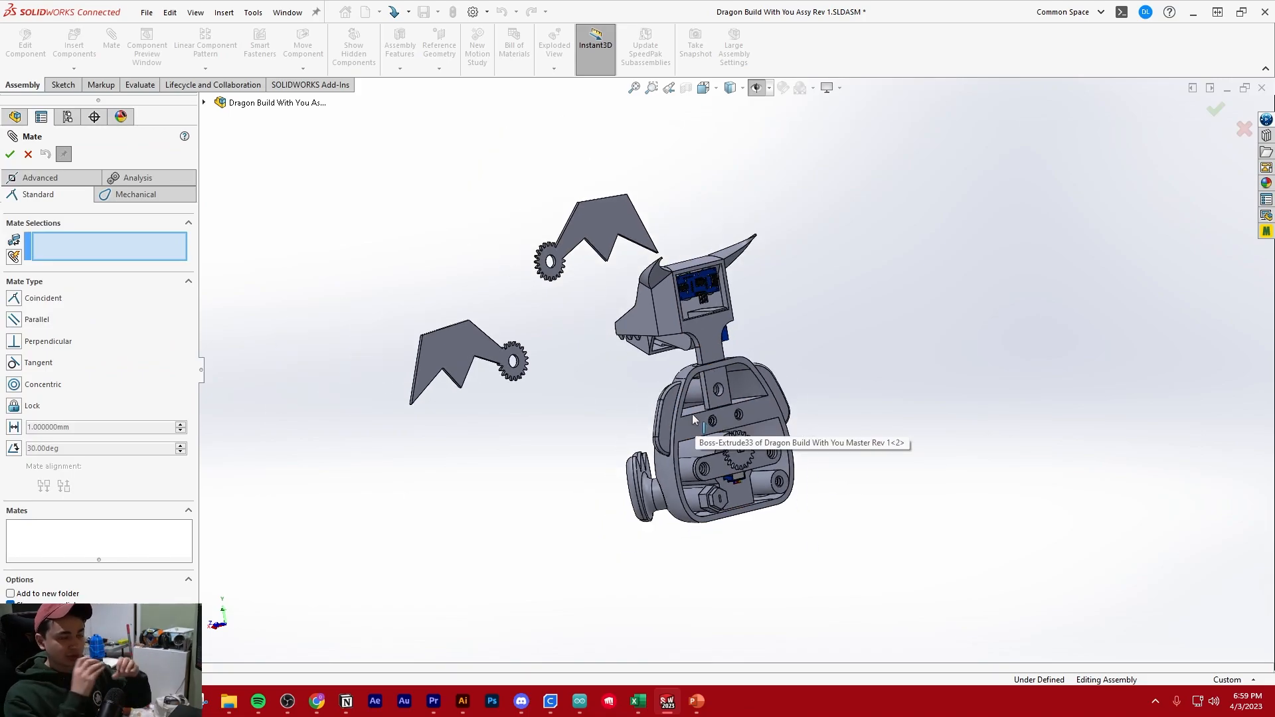
pyautogui.scroll(-1, 692, 413)
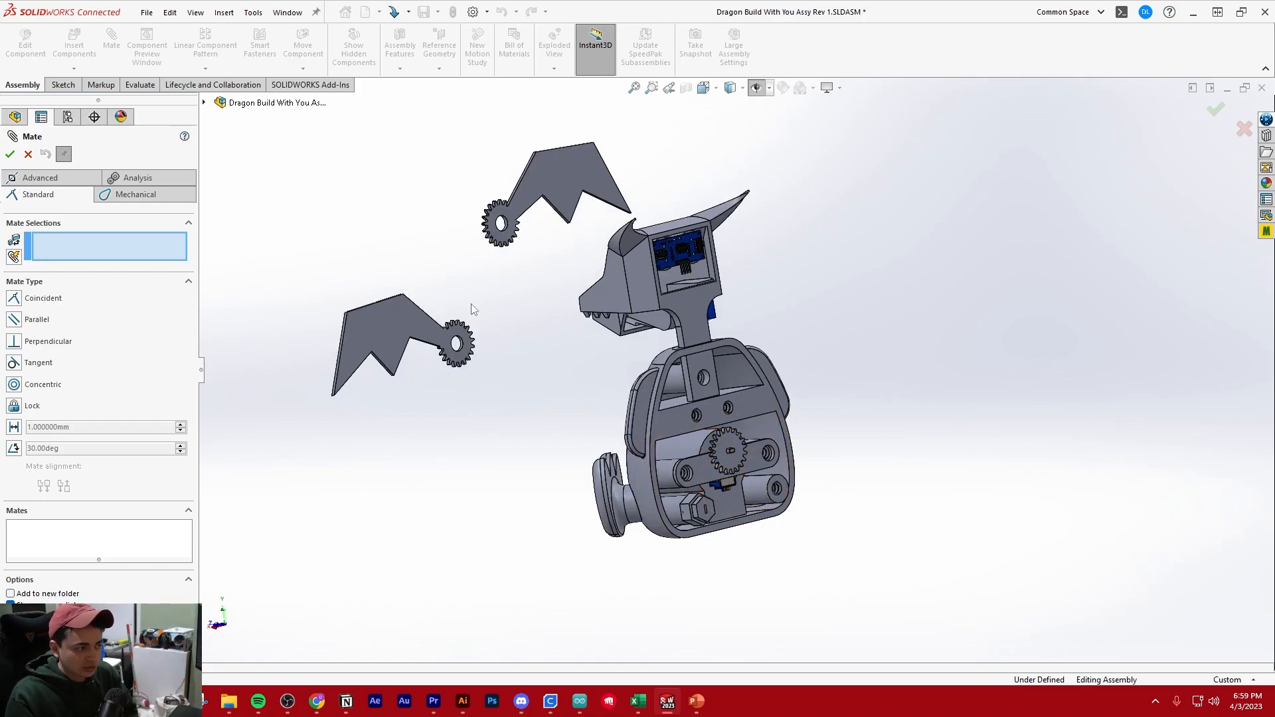
pyautogui.scroll(2, 564, 344)
pyautogui.scroll(-5, 670, 376)
pyautogui.scroll(-4, 672, 377)
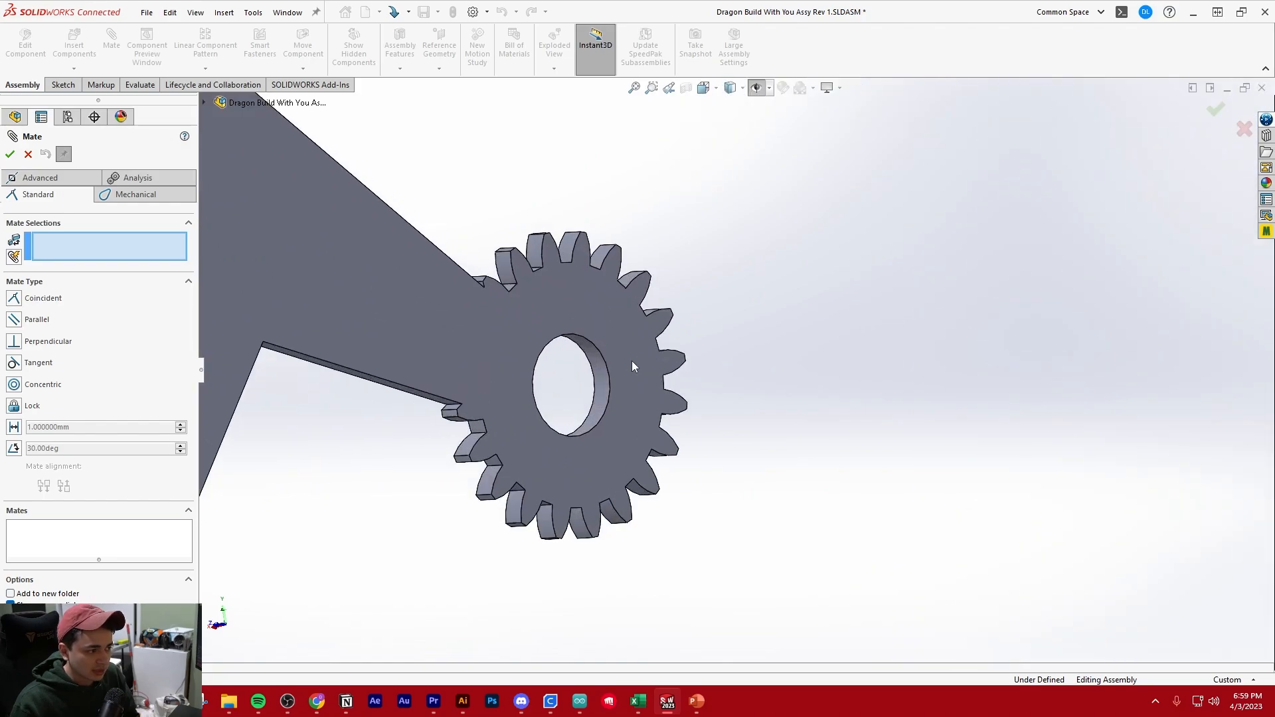
pyautogui.click(600, 368)
pyautogui.scroll(5, 605, 372)
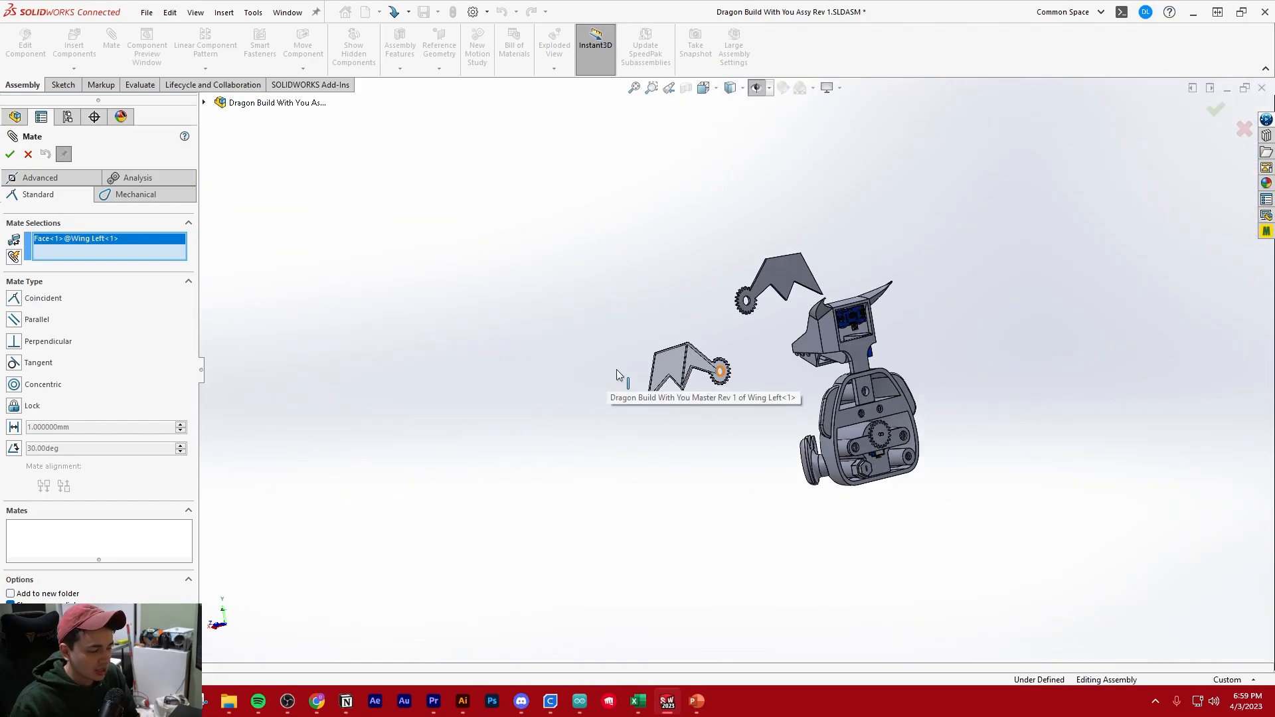
pyautogui.scroll(-8, 888, 423)
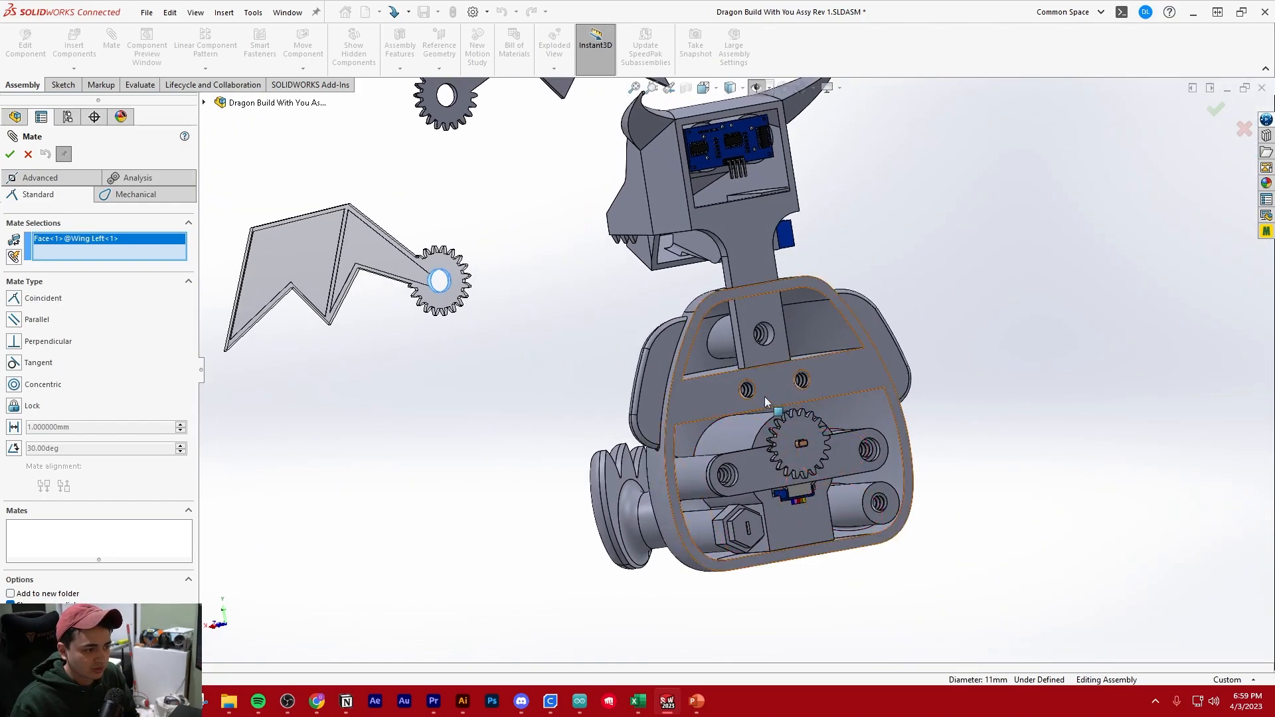
pyautogui.scroll(3, 749, 390)
pyautogui.scroll(-7, 745, 392)
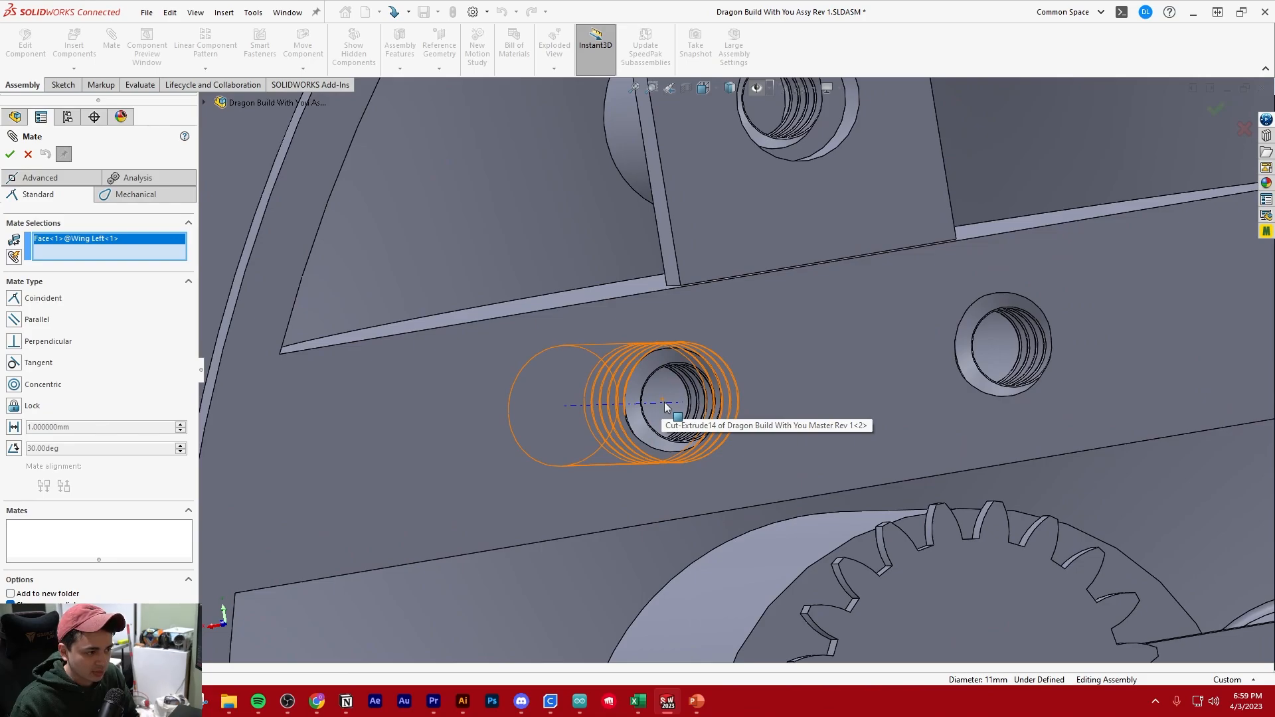
pyautogui.click(667, 406)
pyautogui.scroll(3, 755, 393)
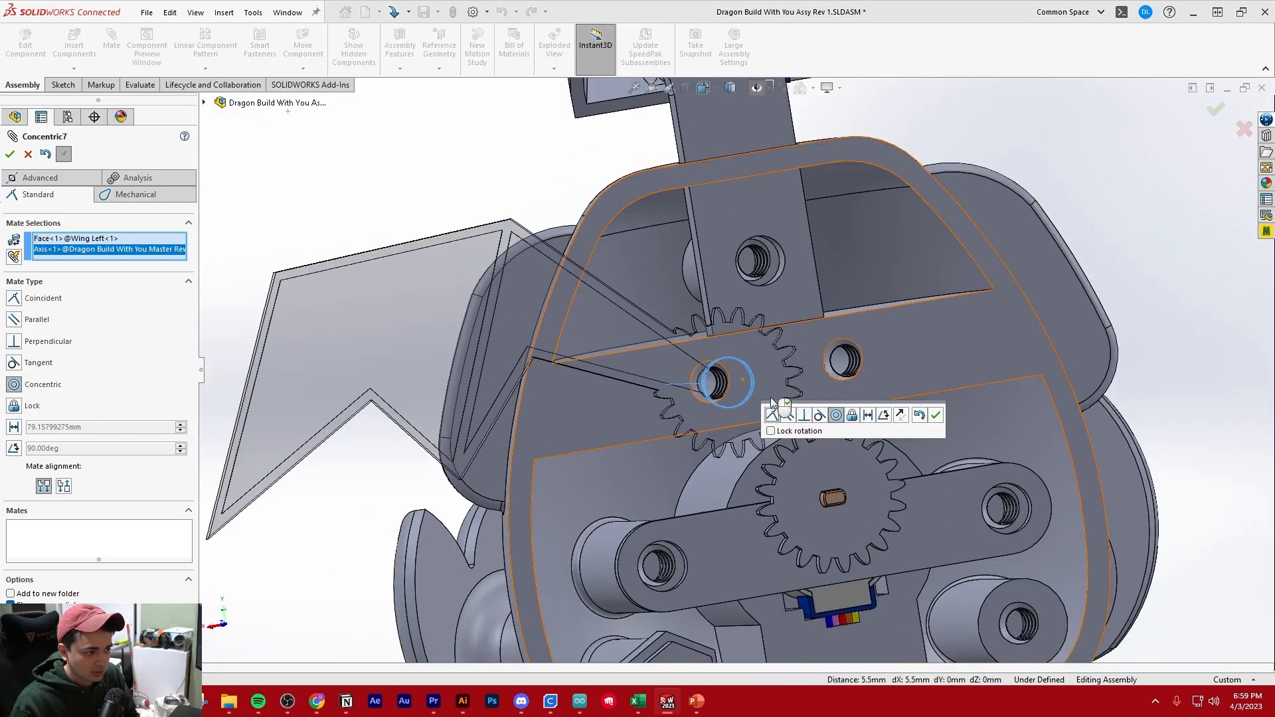
pyautogui.click(935, 415)
# Pull Wing Left away from the body and mate its inner gear face coincident with the body's rear crossbar face.
pyautogui.scroll(5, 864, 431)
pyautogui.moveTo(779, 454); pyautogui.dragTo(726, 342, button='middle')
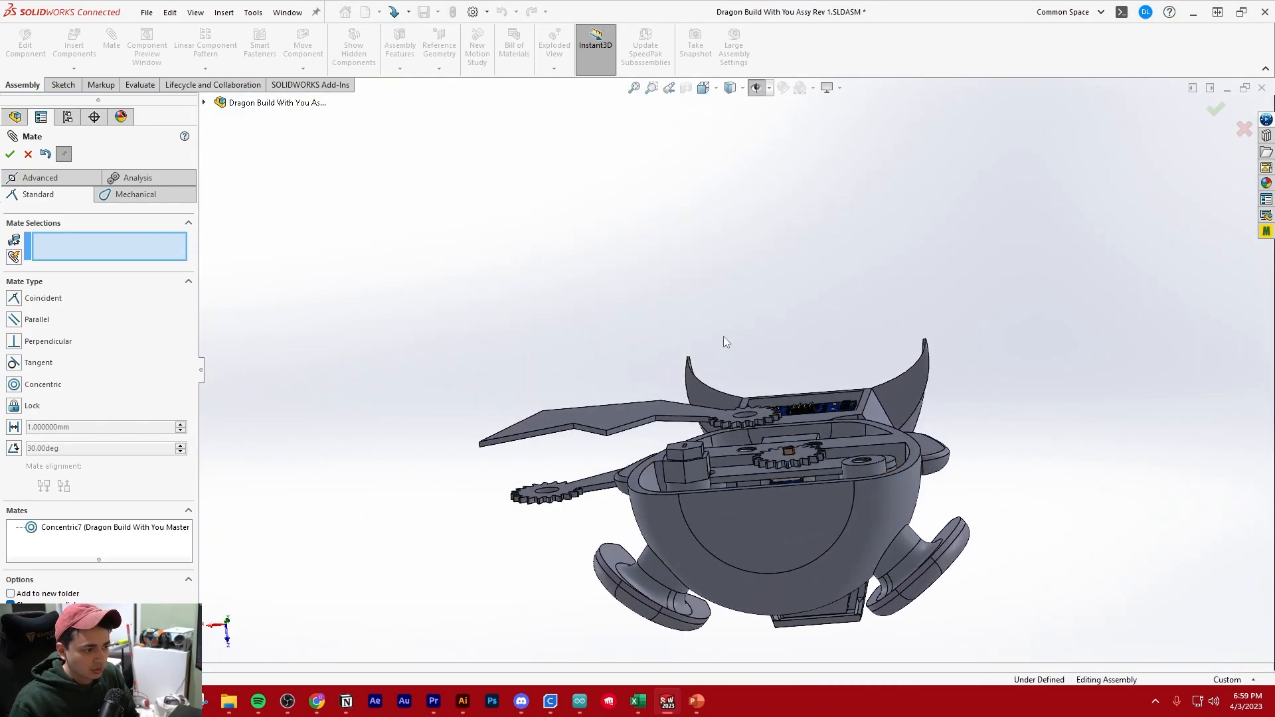
pyautogui.moveTo(705, 422); pyautogui.dragTo(691, 275)
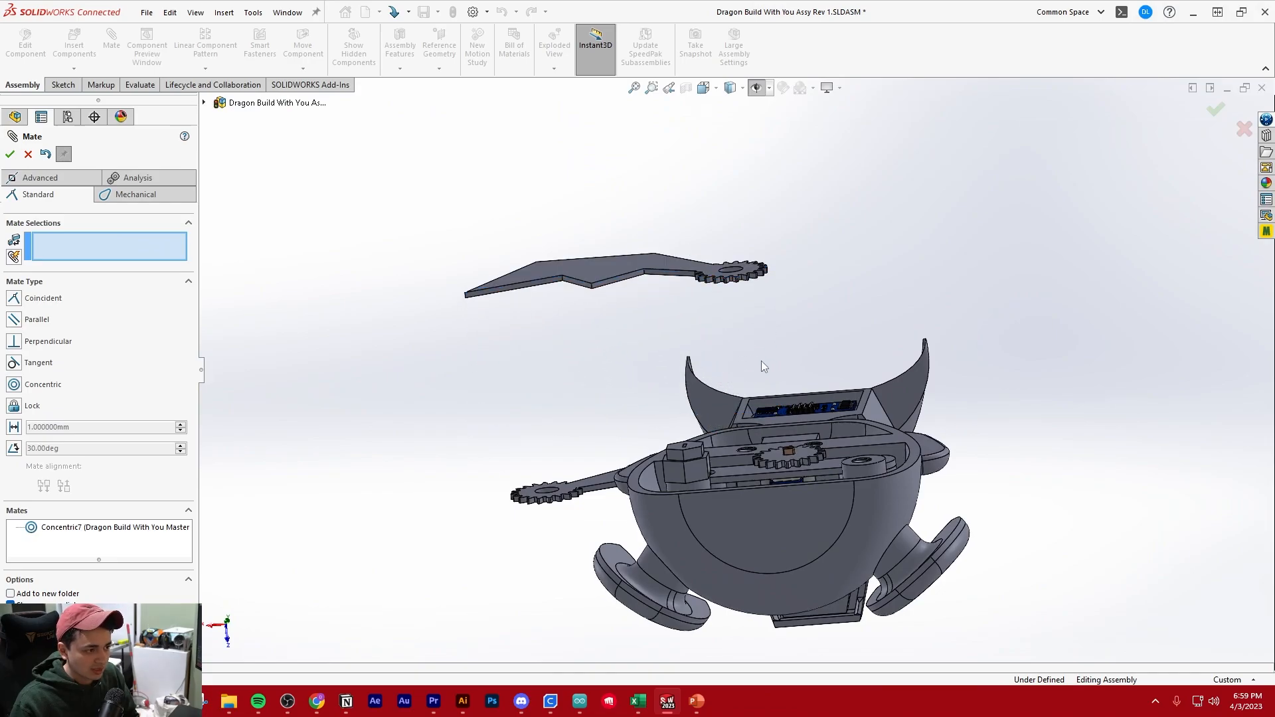
pyautogui.moveTo(764, 366); pyautogui.dragTo(671, 220, button='middle')
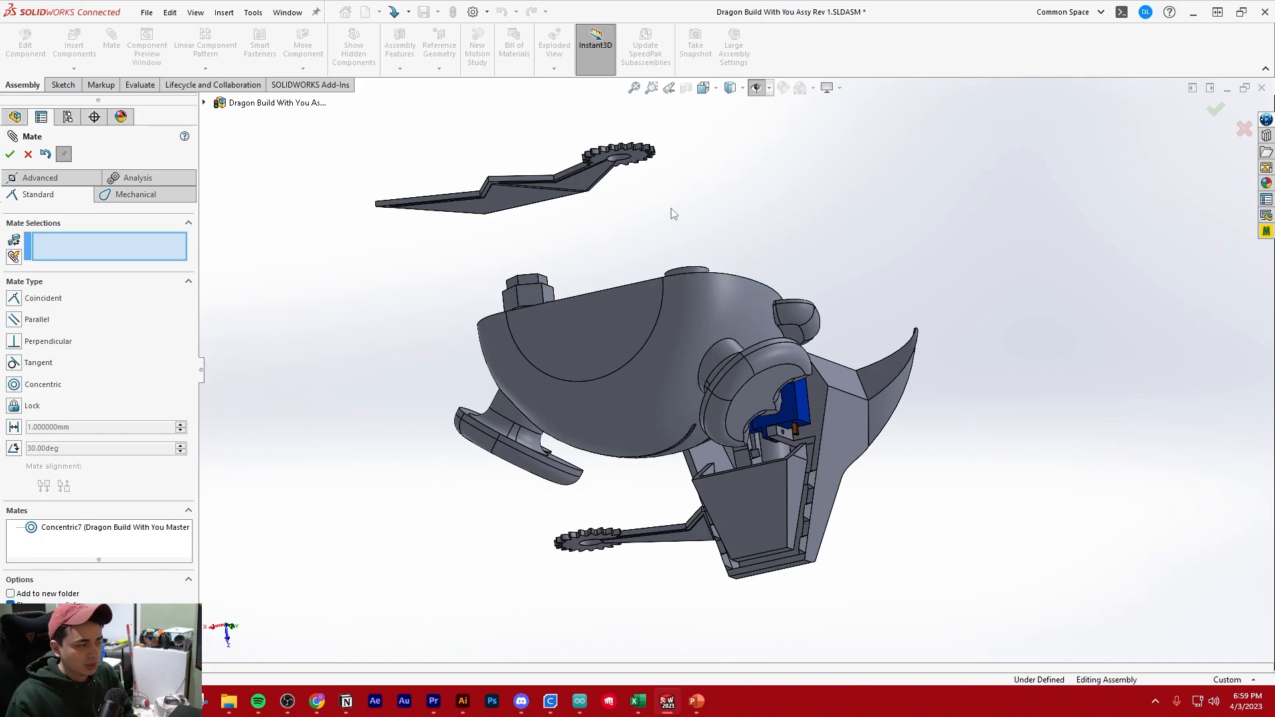
pyautogui.scroll(-3, 671, 214)
pyautogui.click(641, 159)
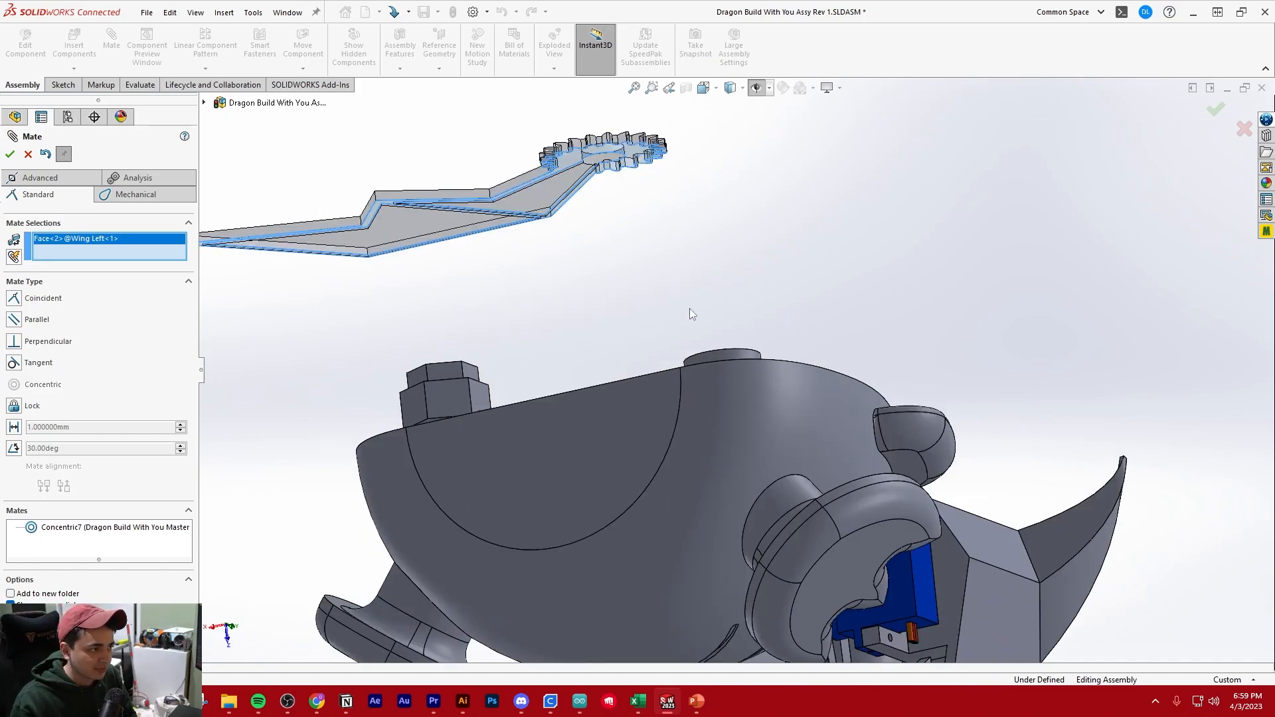
pyautogui.scroll(3, 689, 308)
pyautogui.moveTo(690, 308); pyautogui.dragTo(701, 522, button='middle')
pyautogui.scroll(-3, 700, 518)
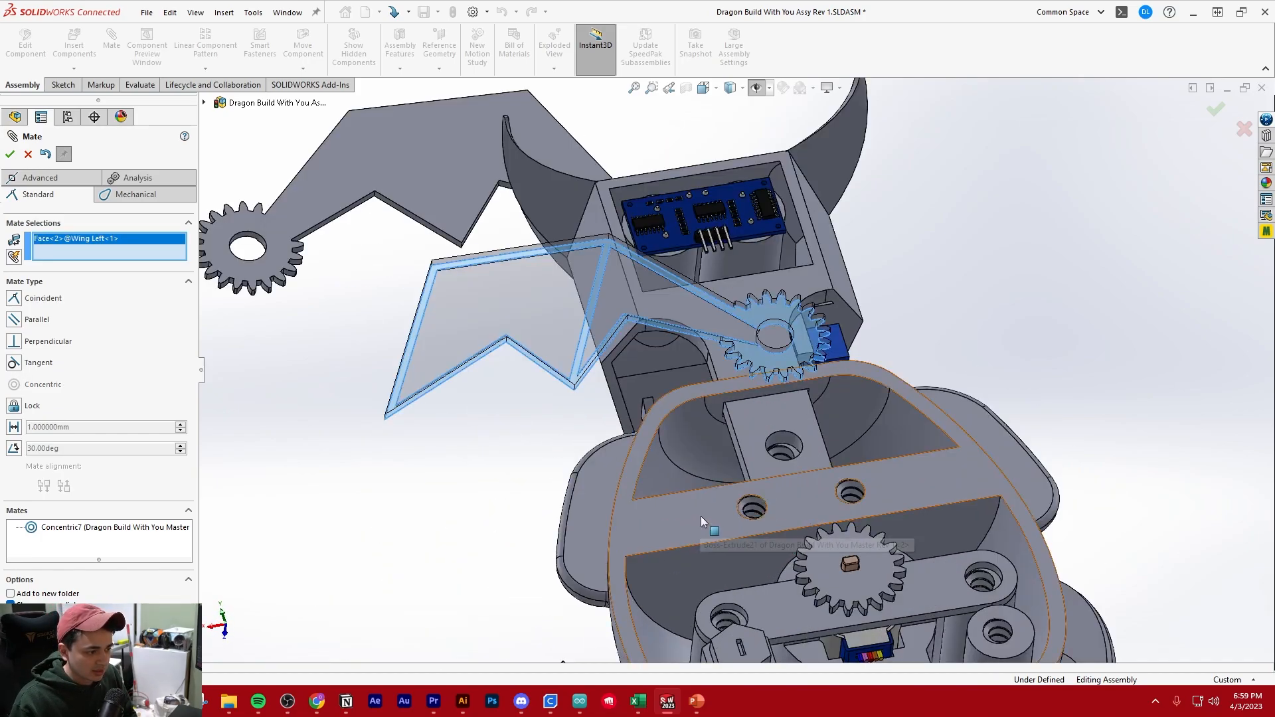
pyautogui.click(700, 517)
pyautogui.scroll(2, 808, 439)
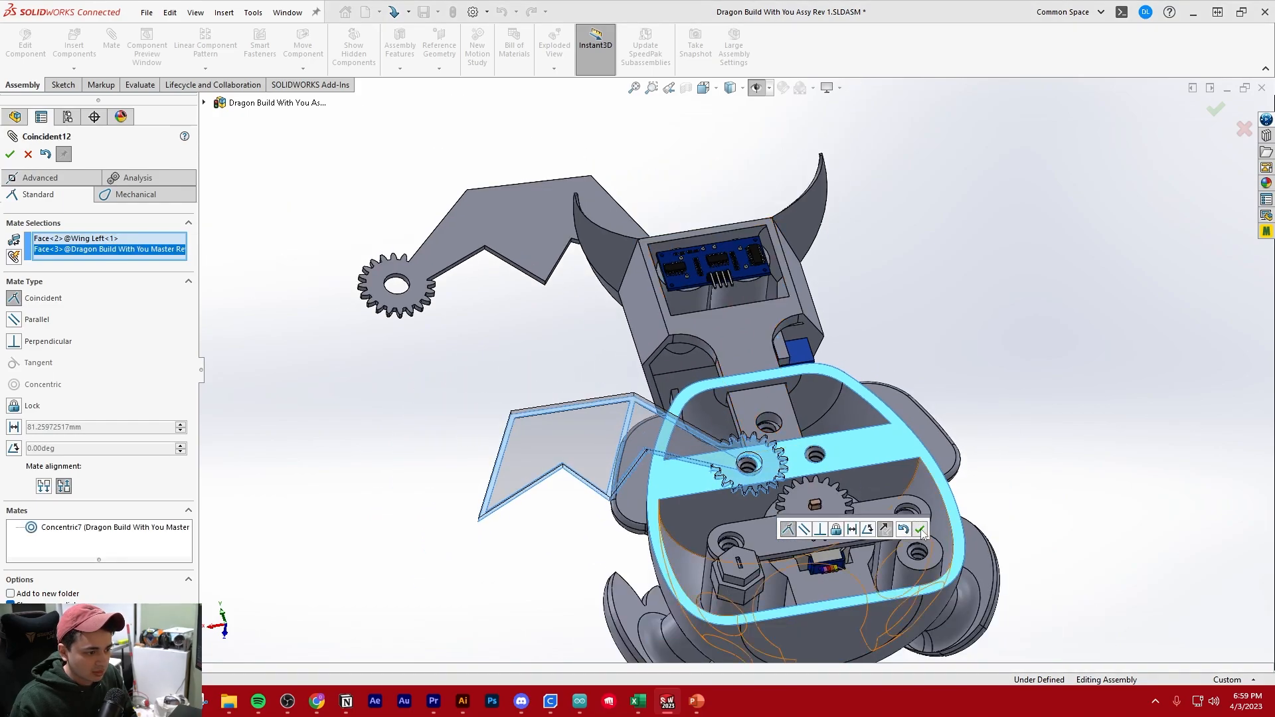
pyautogui.click(920, 530)
# Add a concentric mate between the Wing right gear's center hole and the free threaded hole beside Wing Left on the crossbar.
pyautogui.moveTo(865, 450); pyautogui.dragTo(580, 388, button='middle')
pyautogui.scroll(-6, 580, 388)
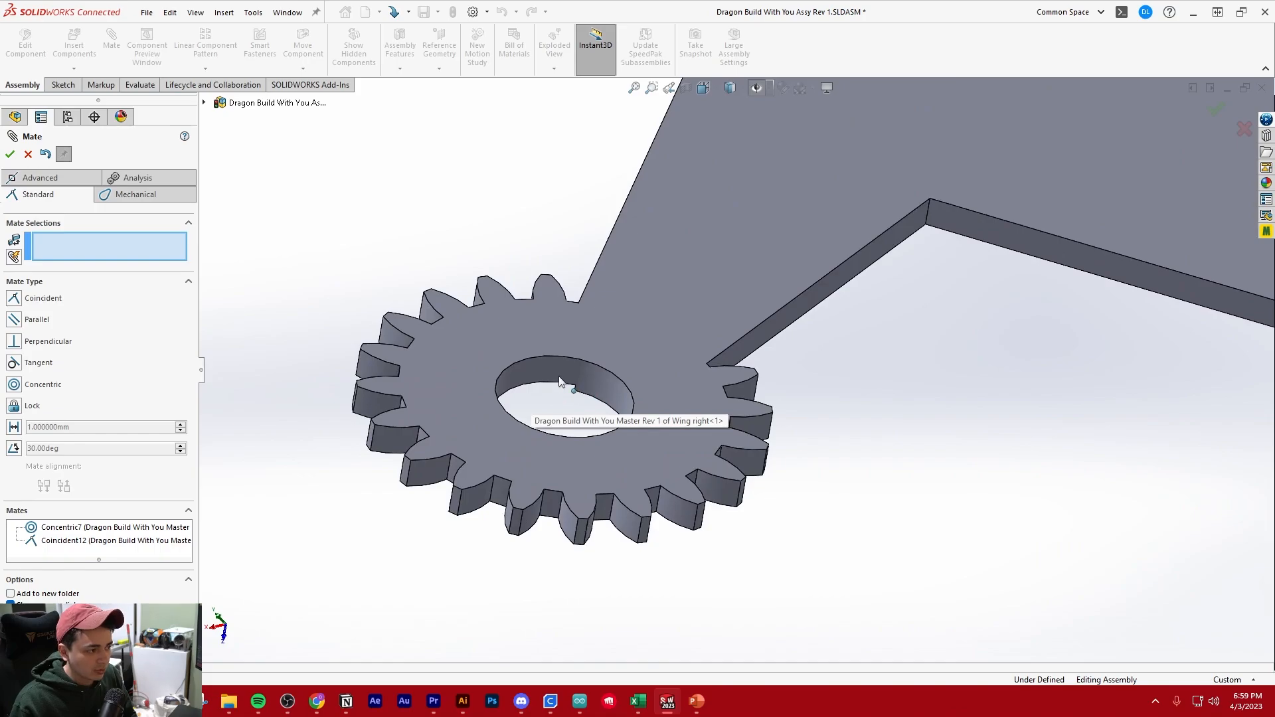
pyautogui.click(559, 382)
pyautogui.scroll(5, 559, 382)
pyautogui.scroll(3, 691, 379)
pyautogui.scroll(-6, 1000, 403)
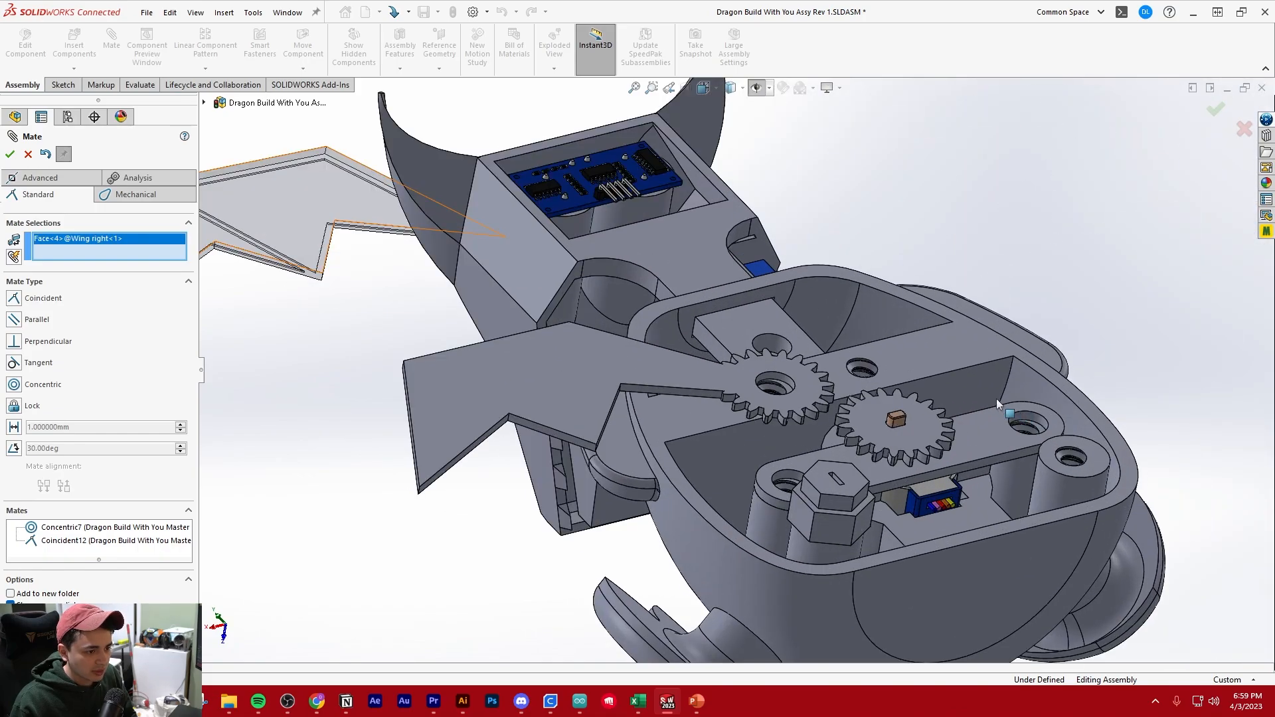
pyautogui.scroll(-8, 959, 484)
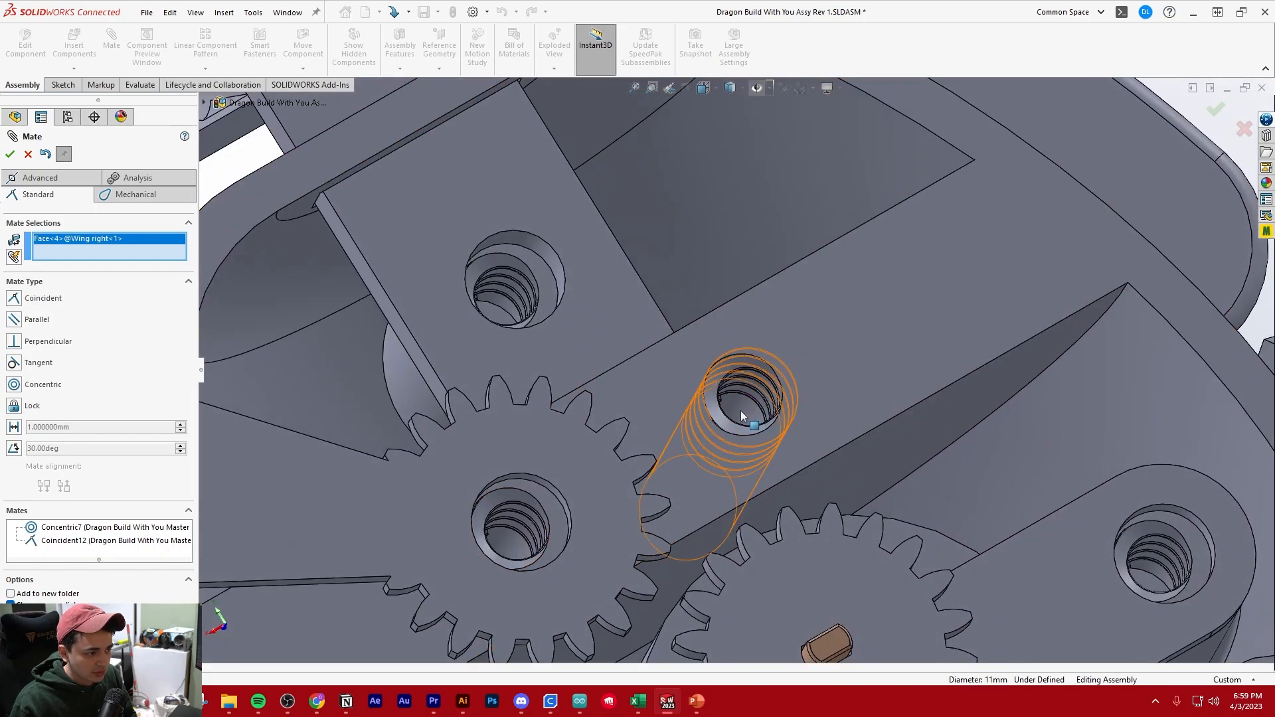
pyautogui.click(737, 411)
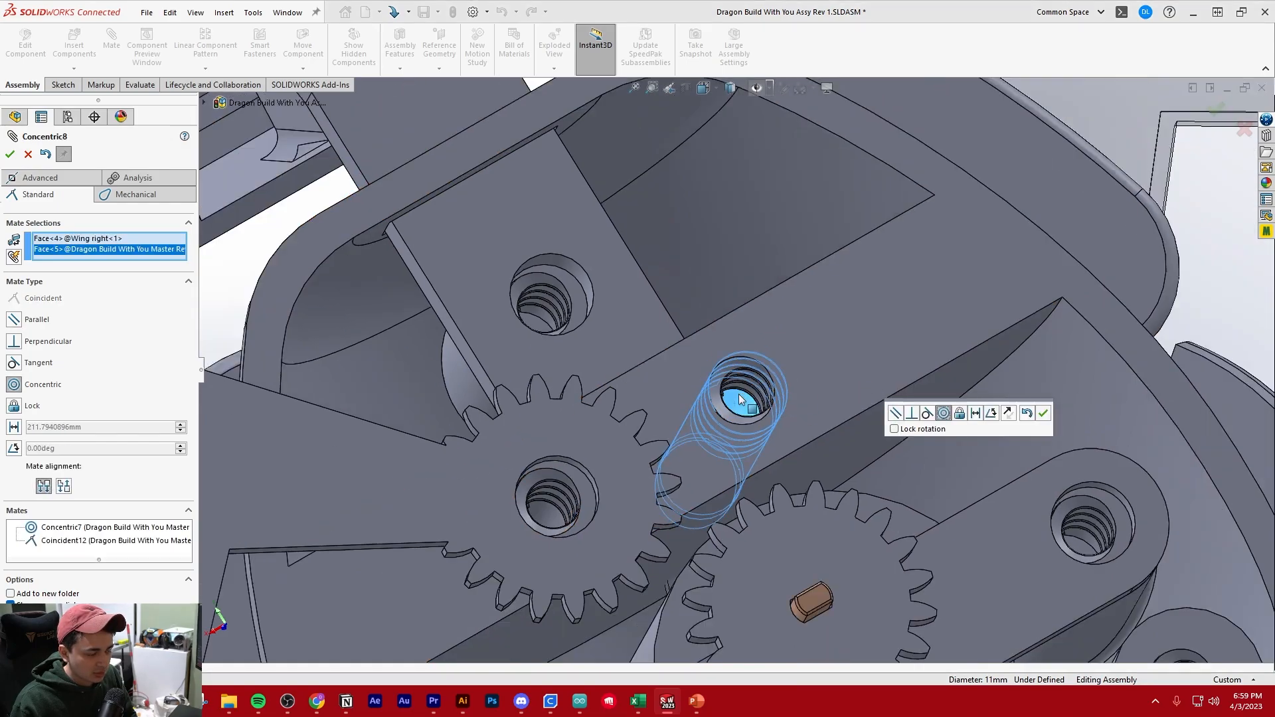
pyautogui.scroll(8, 739, 398)
pyautogui.scroll(-3, 737, 392)
pyautogui.scroll(3, 761, 384)
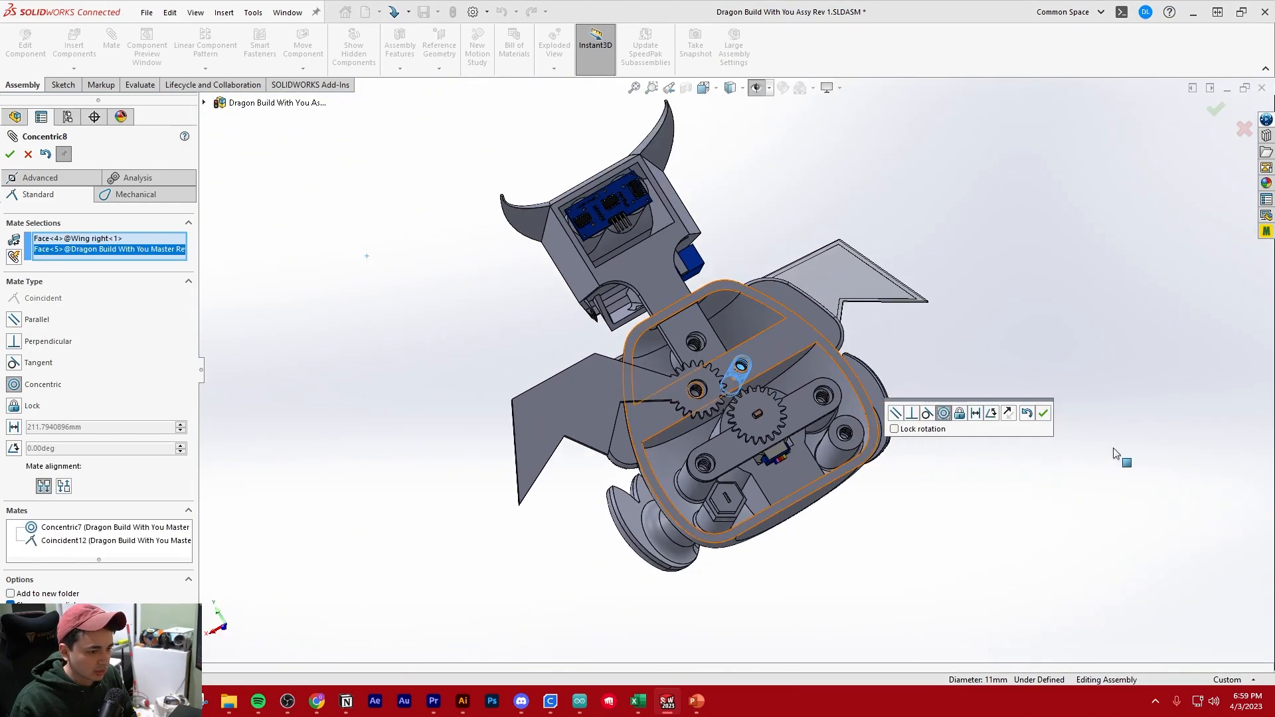
pyautogui.click(1042, 413)
# Pull Wing right behind the body, mate its inner gear face coincident with the crossbar face, and finish mating.
pyautogui.moveTo(1043, 414); pyautogui.dragTo(816, 337, button='middle')
pyautogui.moveTo(665, 326); pyautogui.dragTo(874, 265)
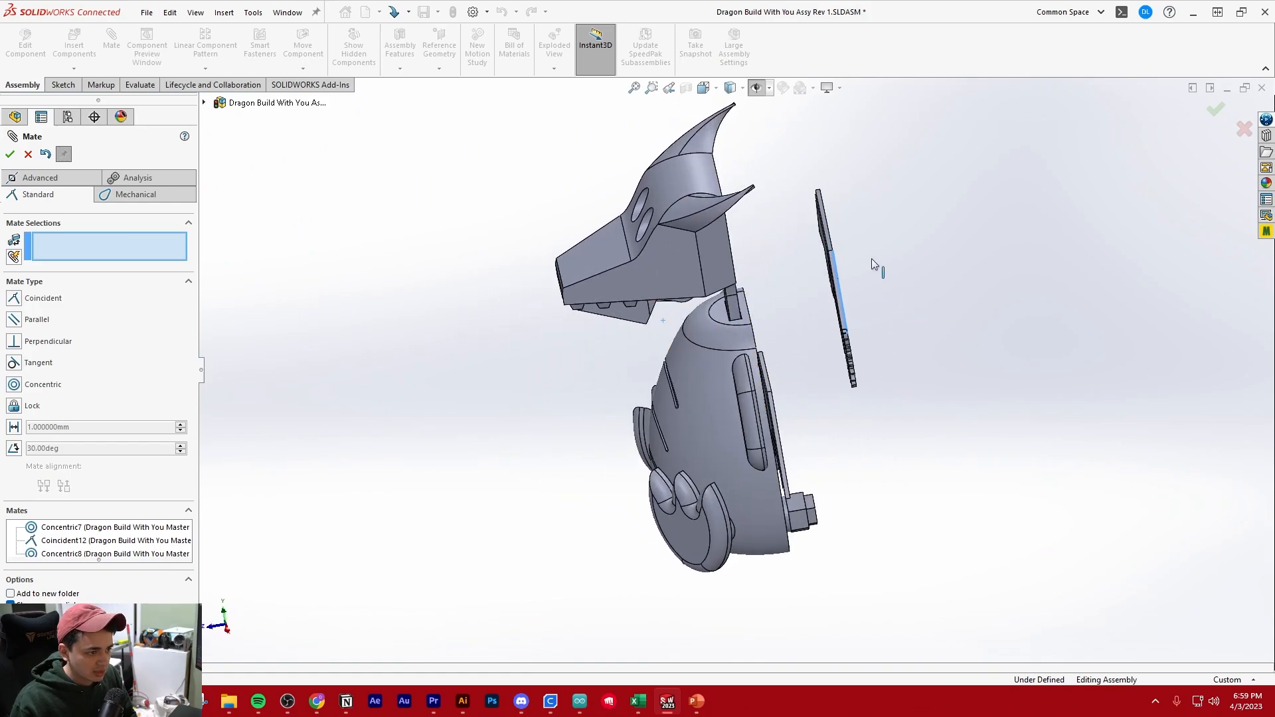
pyautogui.moveTo(877, 299); pyautogui.dragTo(834, 516, button='middle')
pyautogui.scroll(-6, 606, 417)
pyautogui.scroll(5, 606, 417)
pyautogui.click(676, 412)
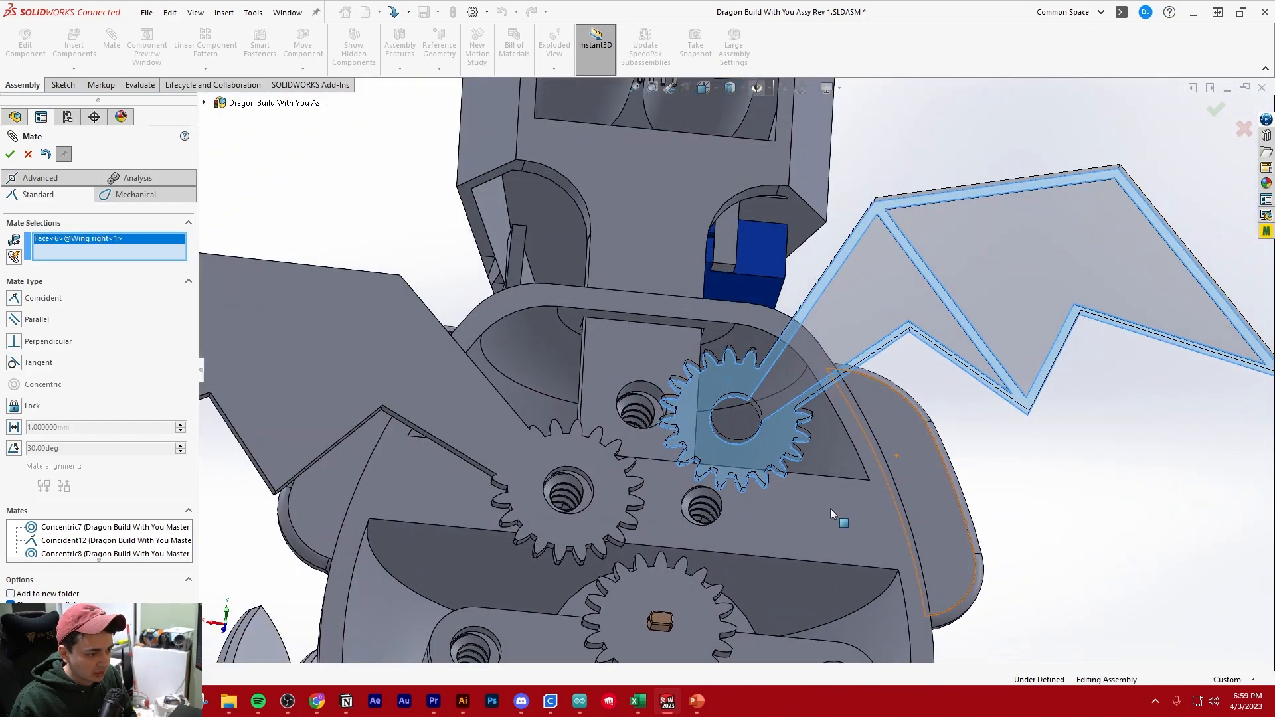
pyautogui.click(774, 511)
pyautogui.scroll(-3, 859, 480)
pyautogui.click(942, 468)
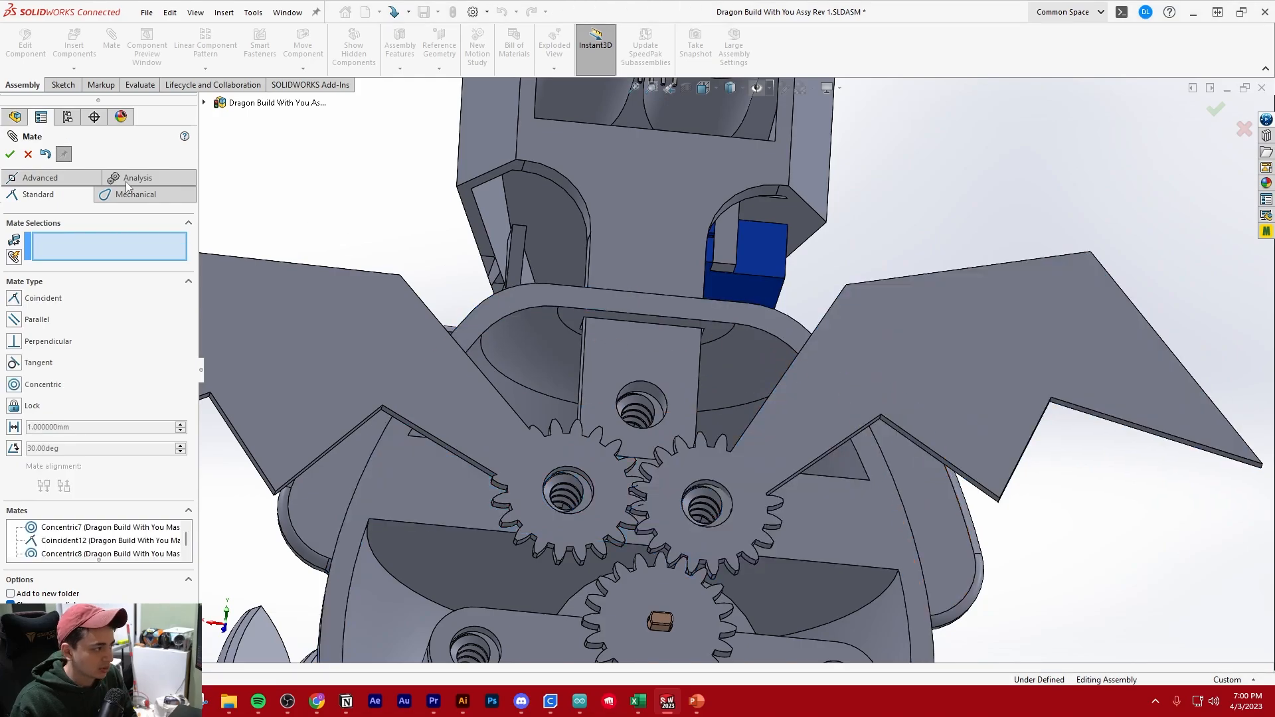
pyautogui.click(14, 159)
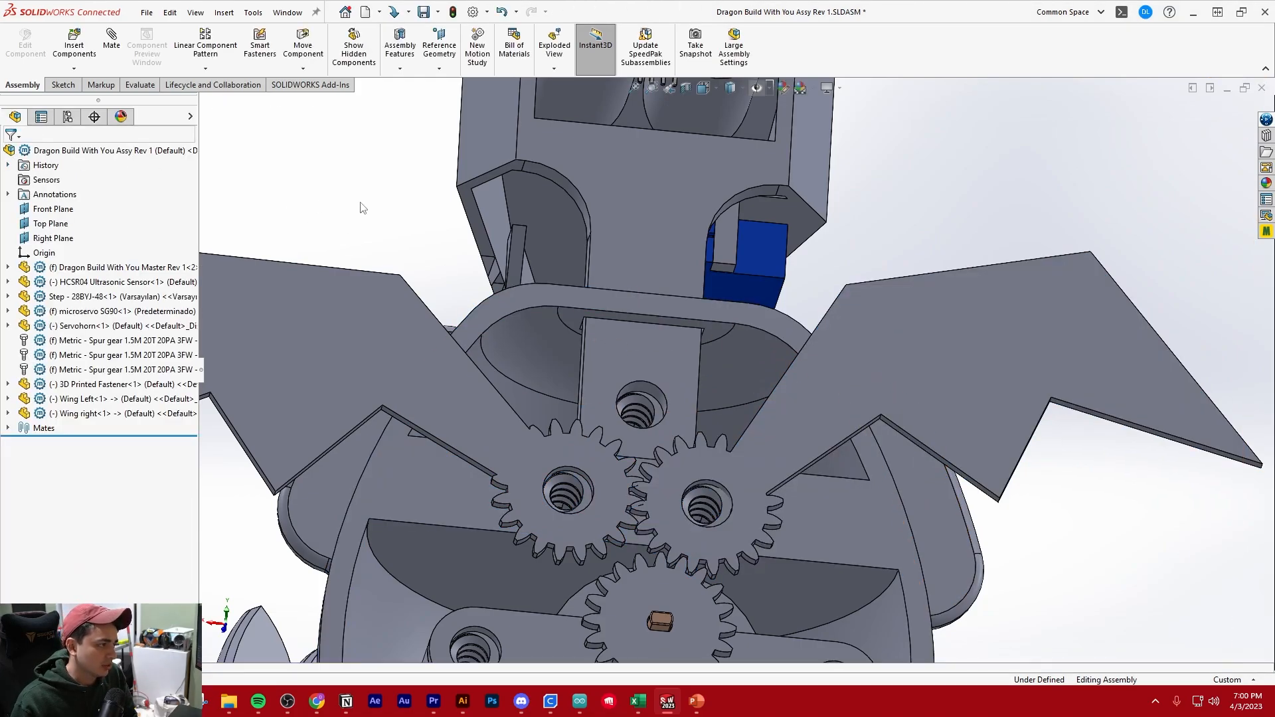
# From the rear view, swing Wing right and Wing Left about their gear centers, raising Wing Left to match Wing right.
pyautogui.scroll(5, 570, 342)
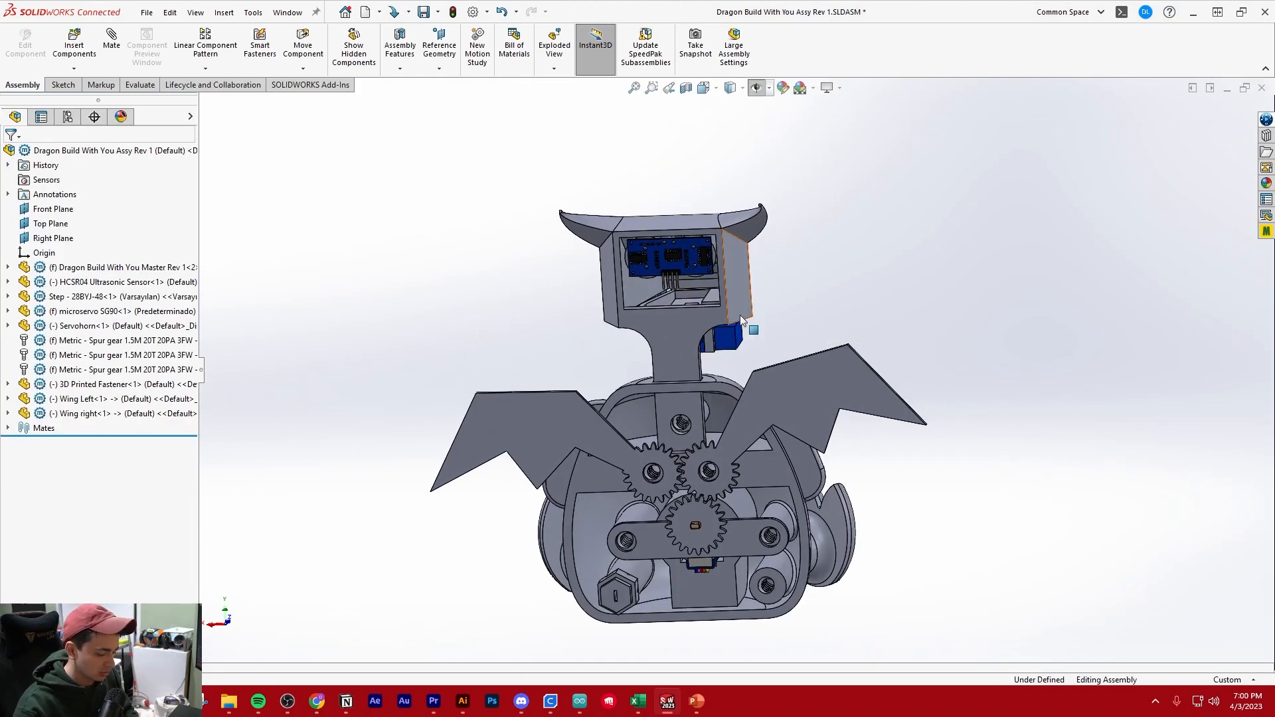
pyautogui.hotkey('ctrl', '1')
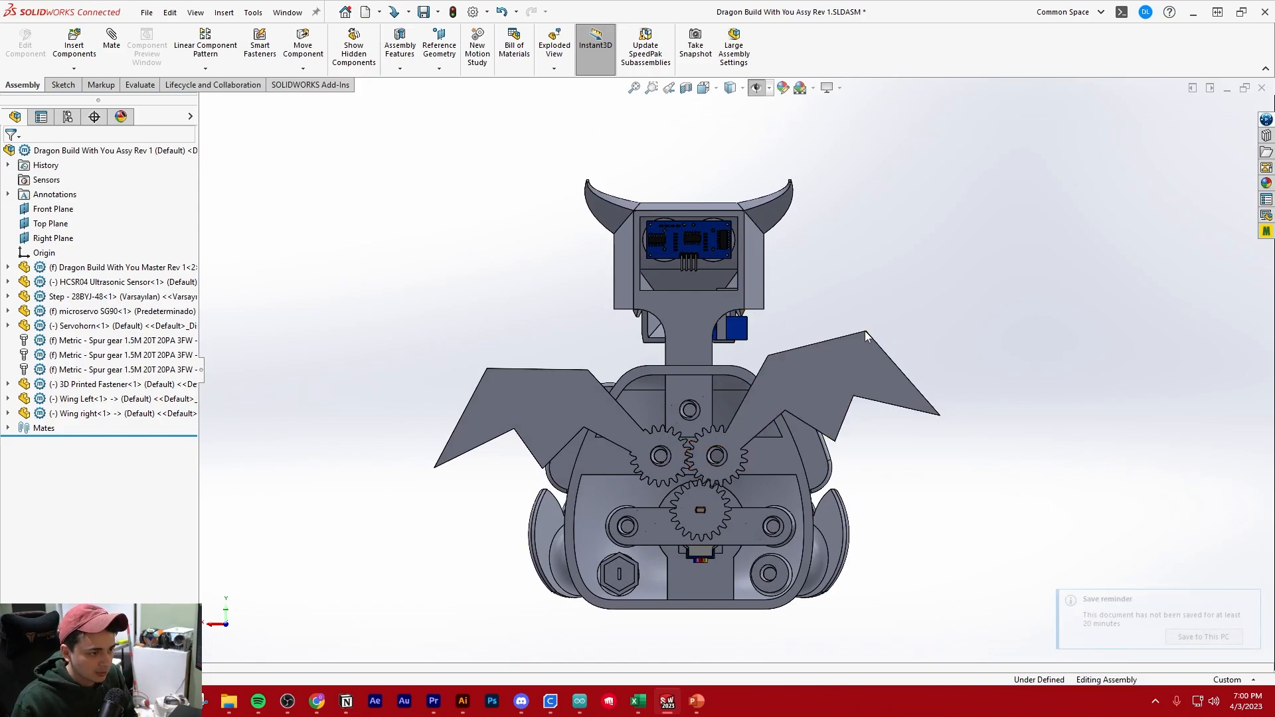
pyautogui.moveTo(864, 330); pyautogui.dragTo(870, 357)
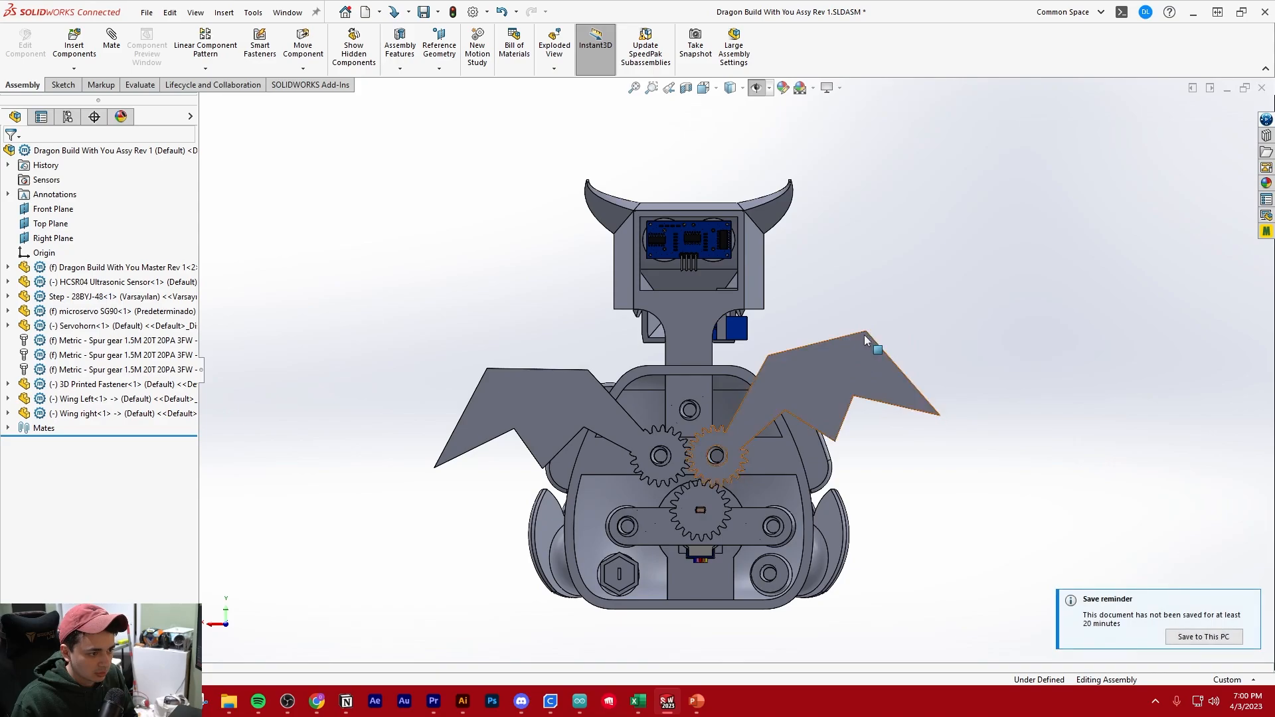
pyautogui.moveTo(883, 335); pyautogui.dragTo(943, 393)
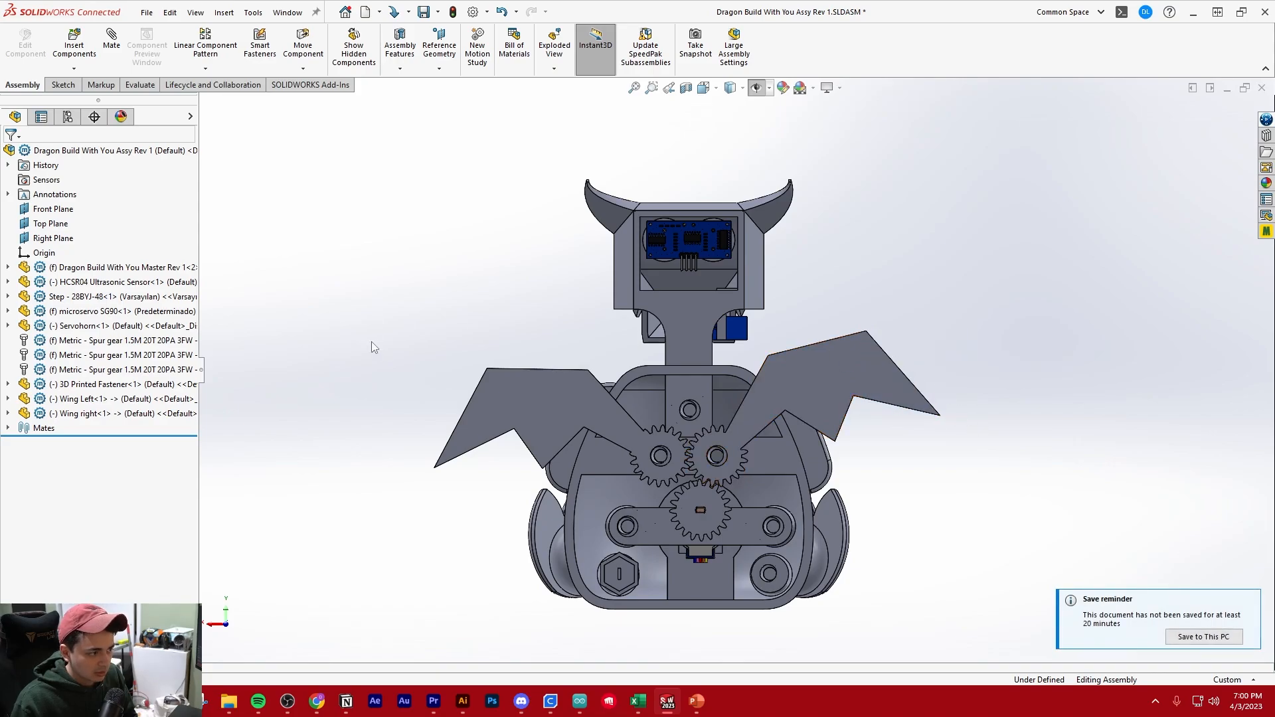
pyautogui.click(491, 367)
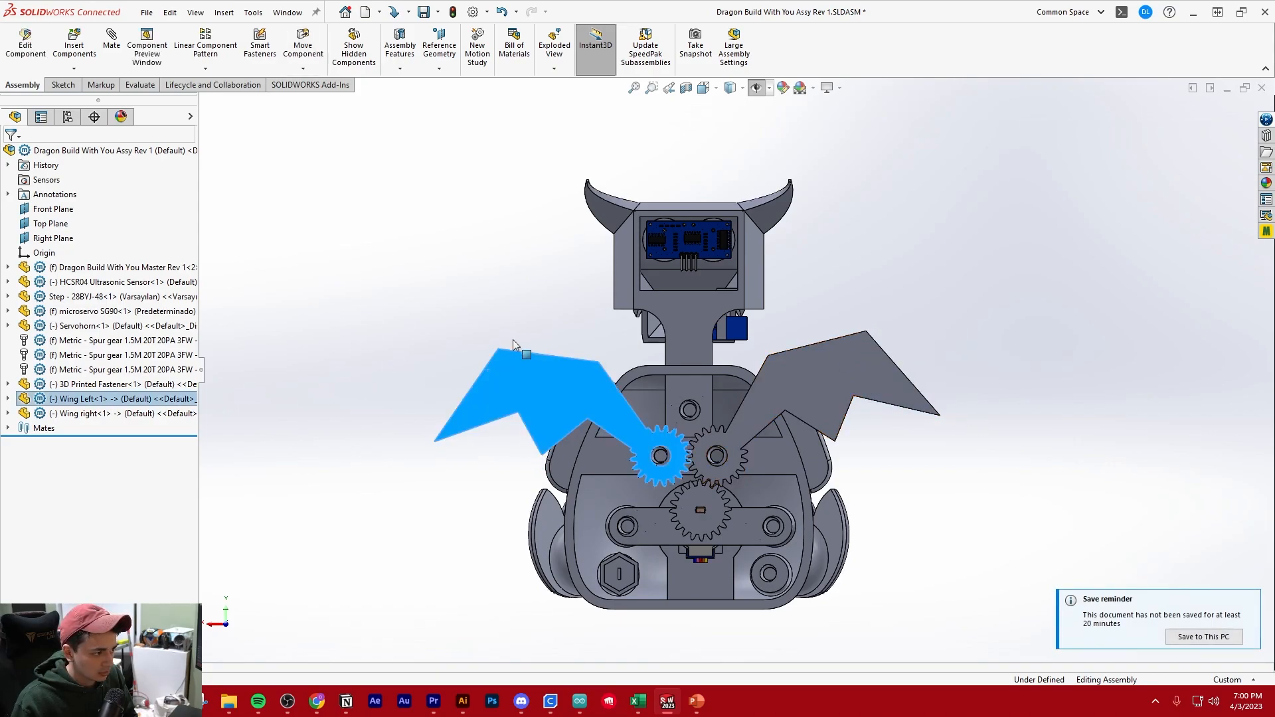
pyautogui.moveTo(513, 340)
pyautogui.mouseDown()
pyautogui.moveTo(556, 314)
pyautogui.moveTo(495, 333)
pyautogui.mouseUp()
# Examine how the lower gear meshes with the wing gears, checking its spur gear component and the Stepper Beam and Stepper Gear bodies.
pyautogui.scroll(-2, 879, 497)
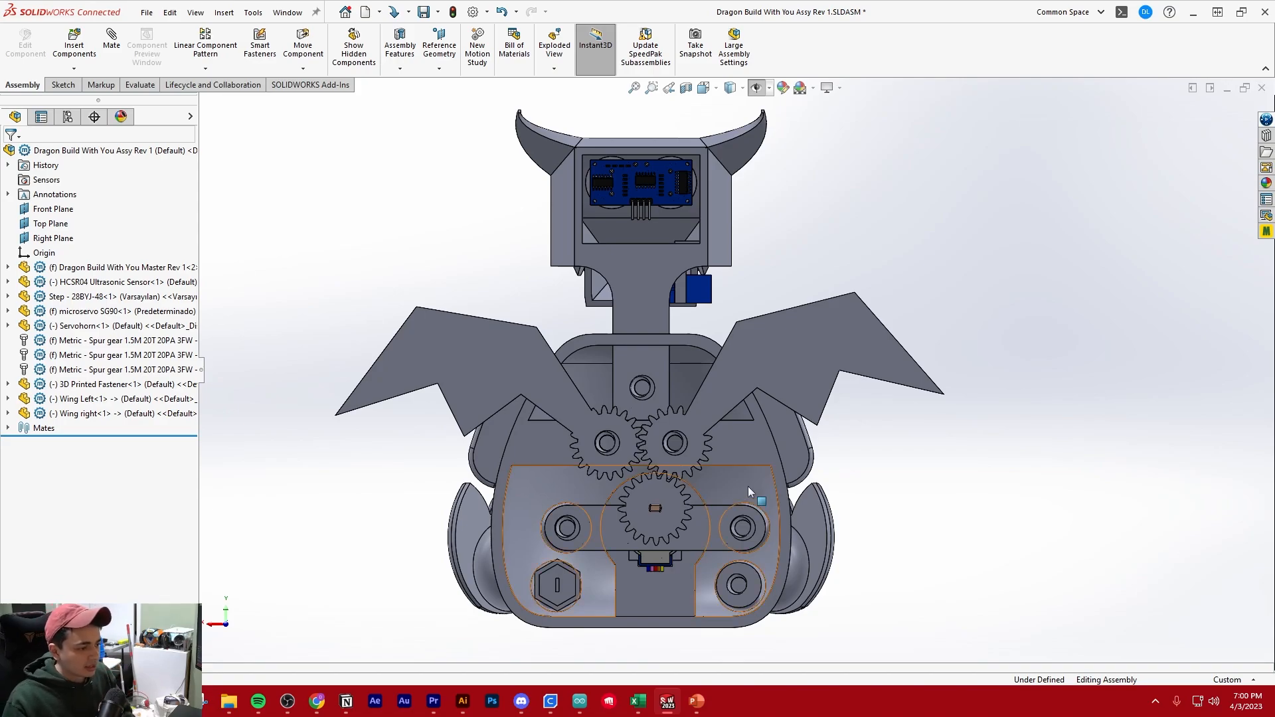
pyautogui.scroll(-2, 745, 492)
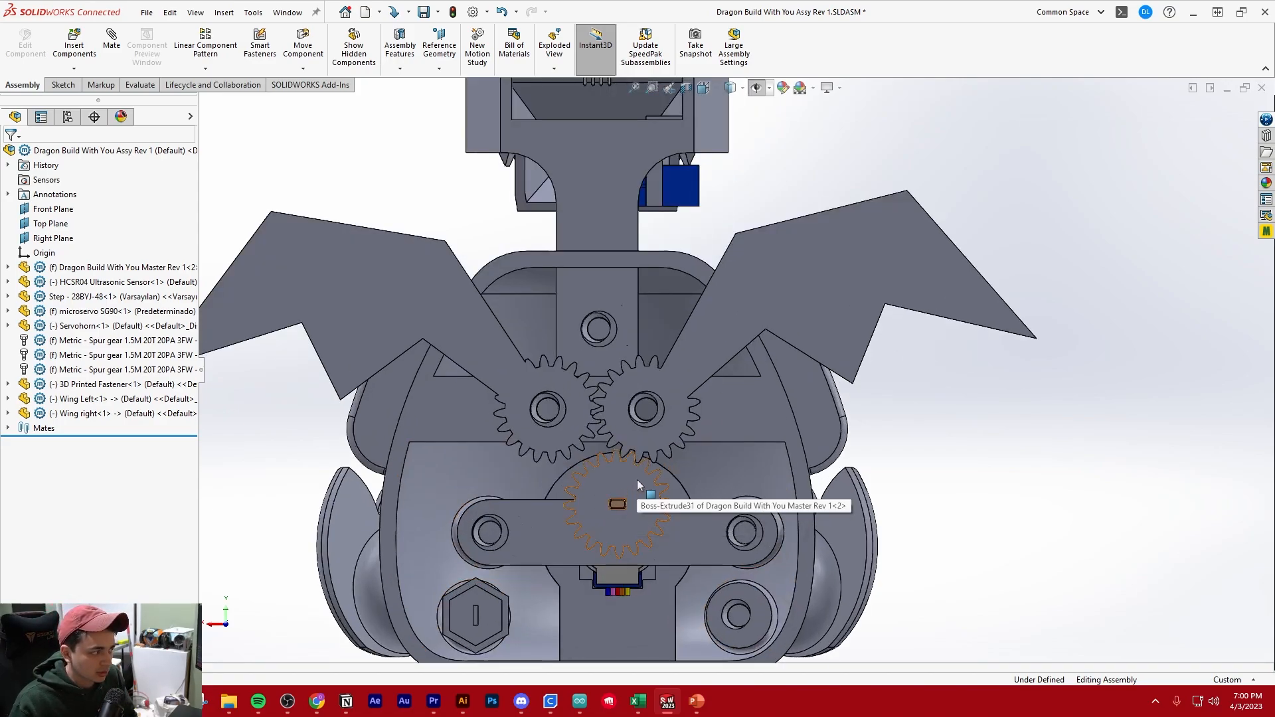
pyautogui.scroll(3, 637, 480)
pyautogui.scroll(-2, 701, 422)
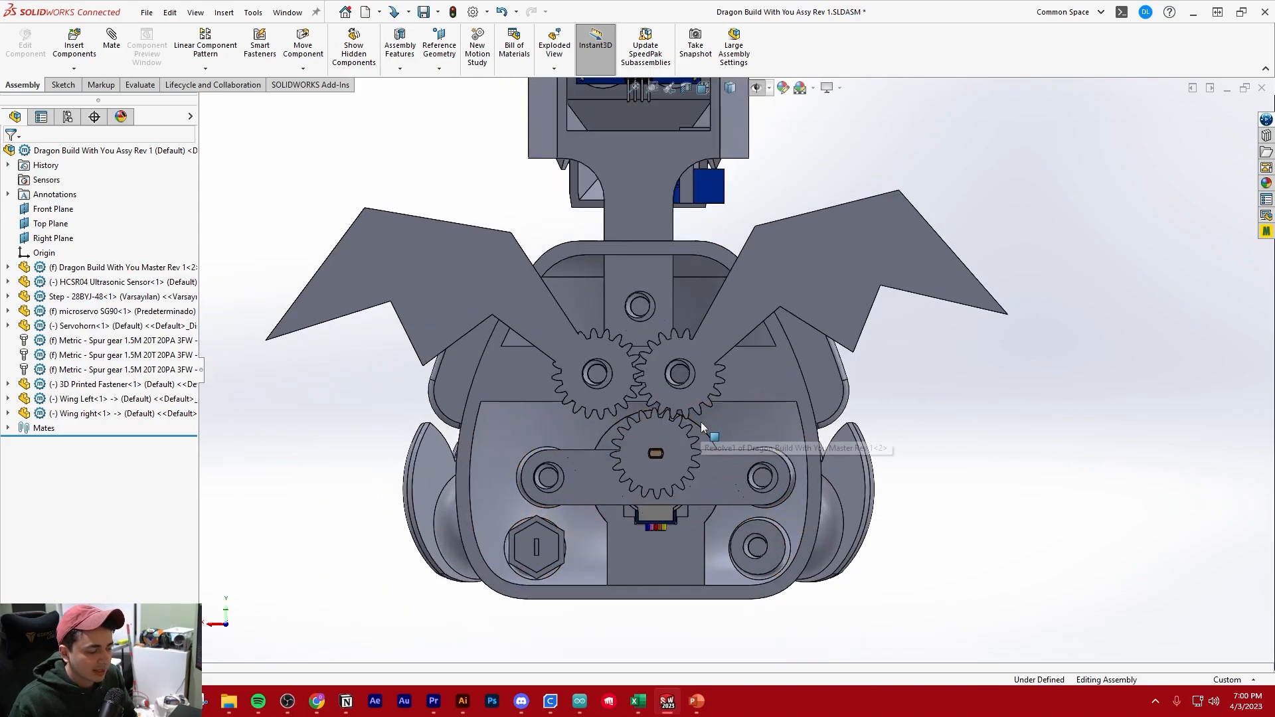
pyautogui.scroll(-2, 683, 412)
pyautogui.scroll(2, 744, 421)
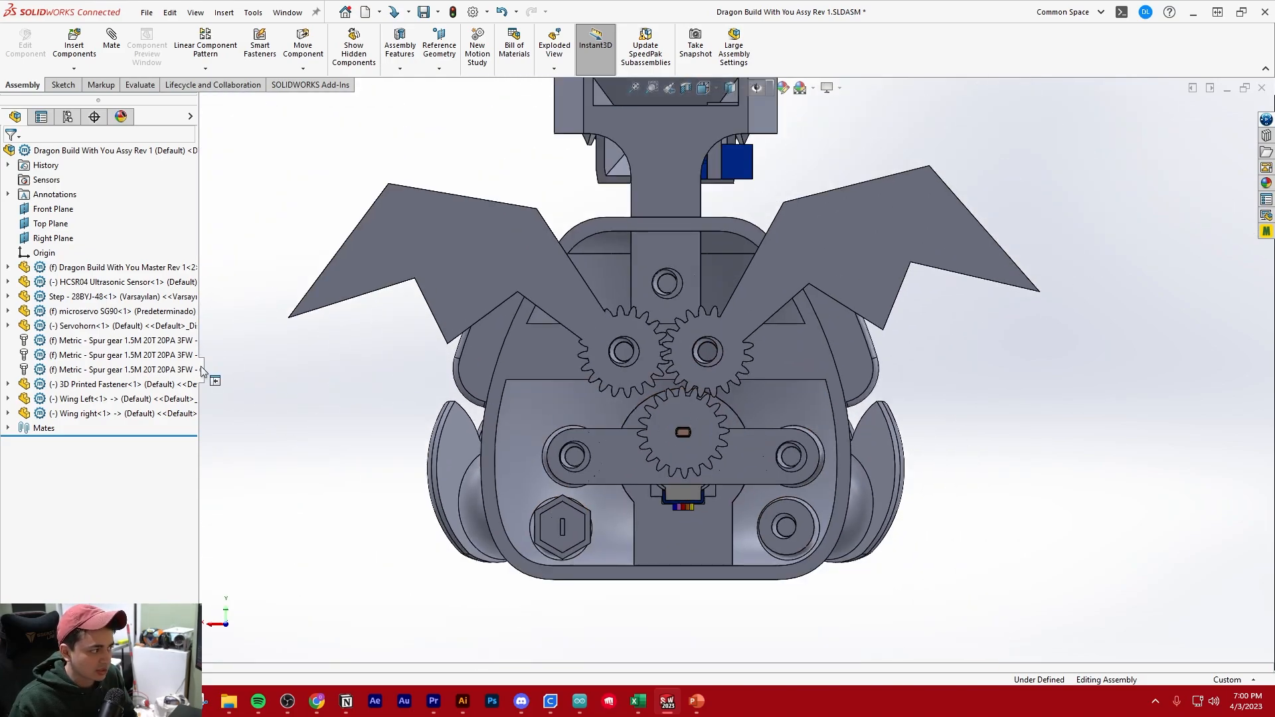
pyautogui.click(77, 368)
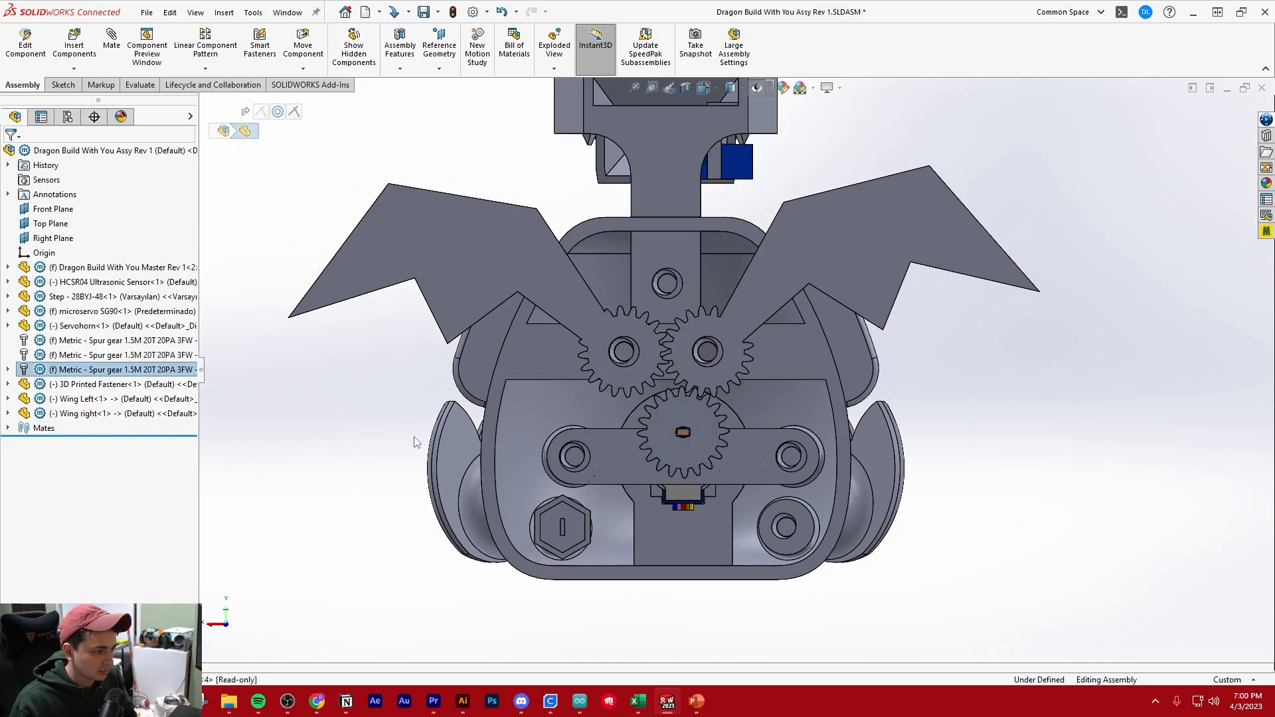
pyautogui.moveTo(416, 443); pyautogui.dragTo(597, 420, button='middle')
pyautogui.click(328, 484)
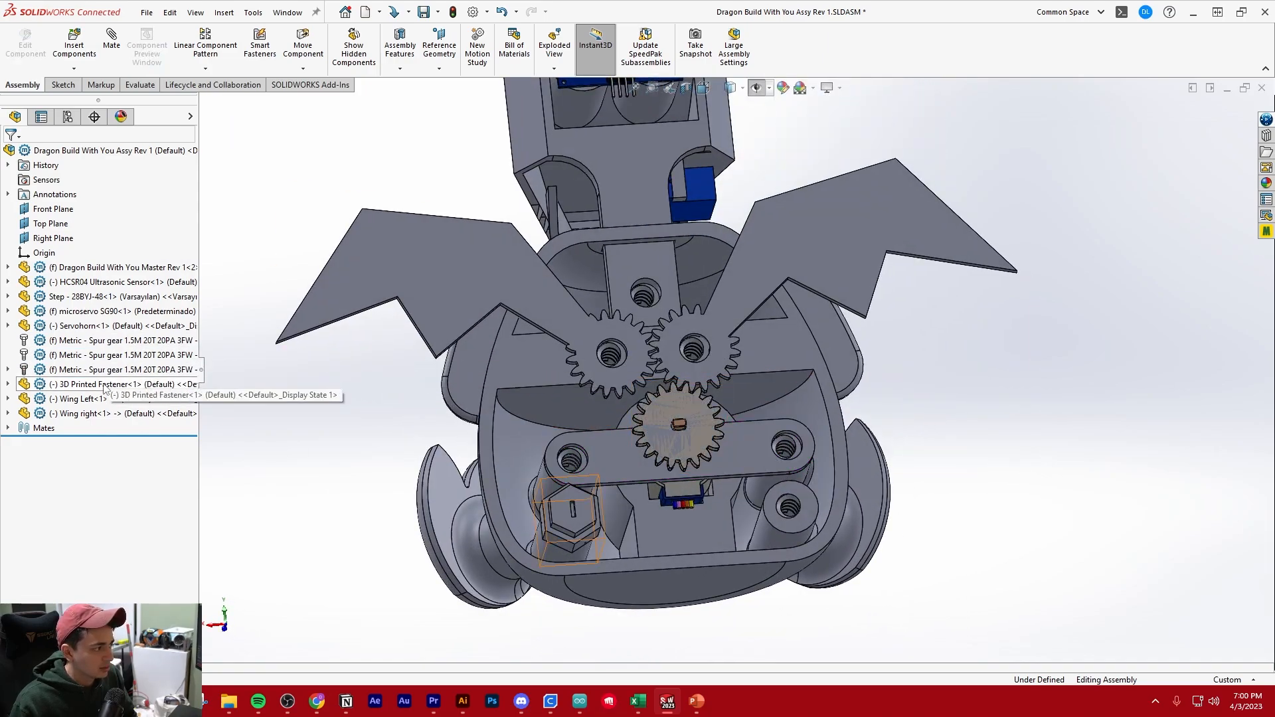
pyautogui.click(8, 267)
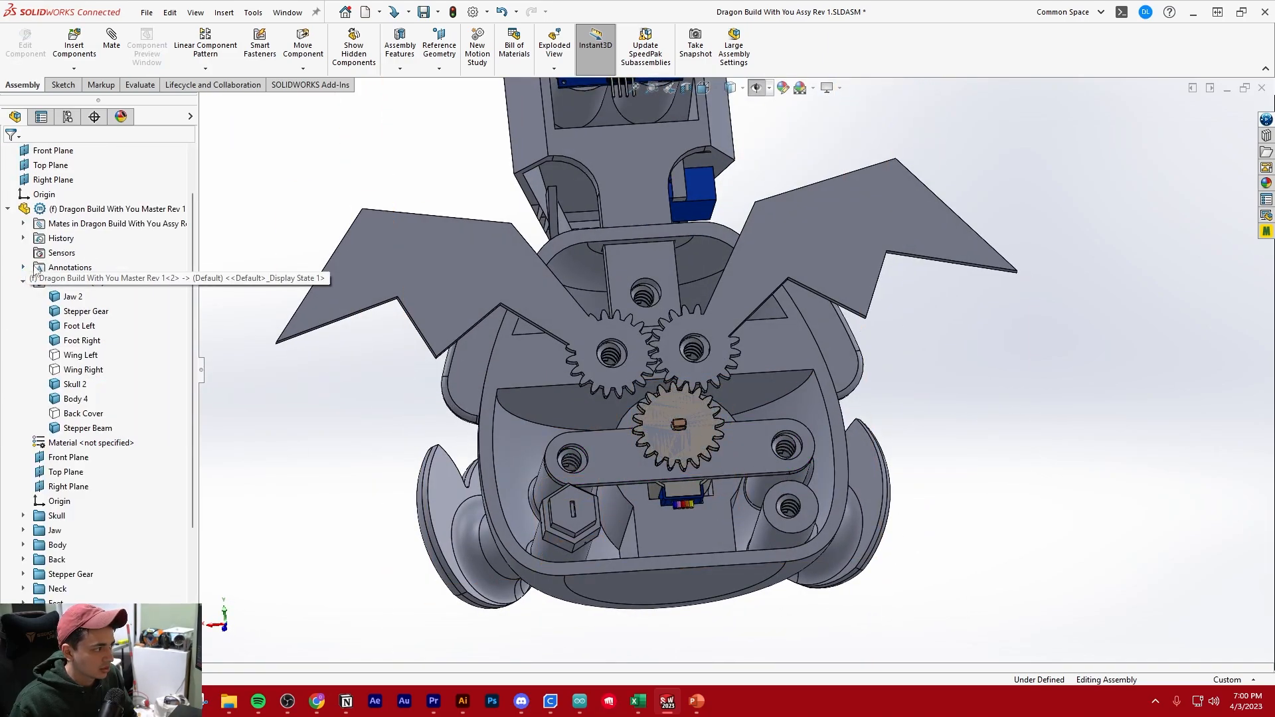
pyautogui.click(73, 428)
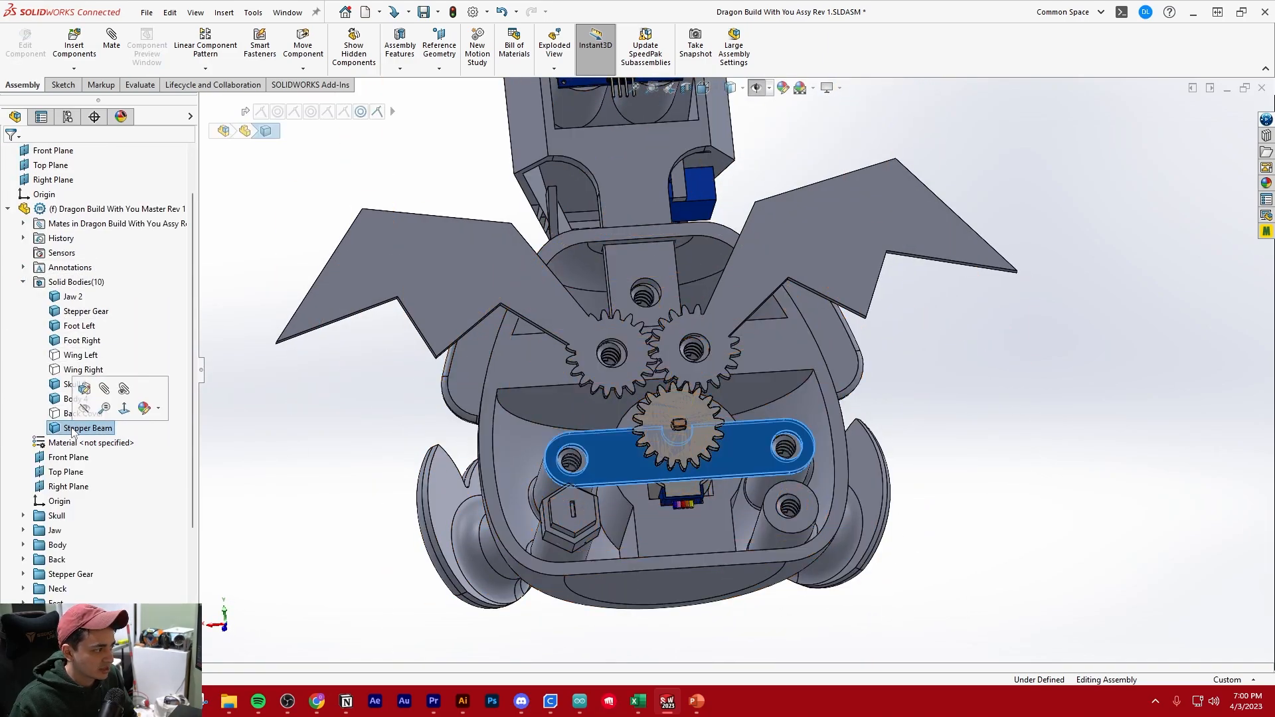
pyautogui.click(81, 311)
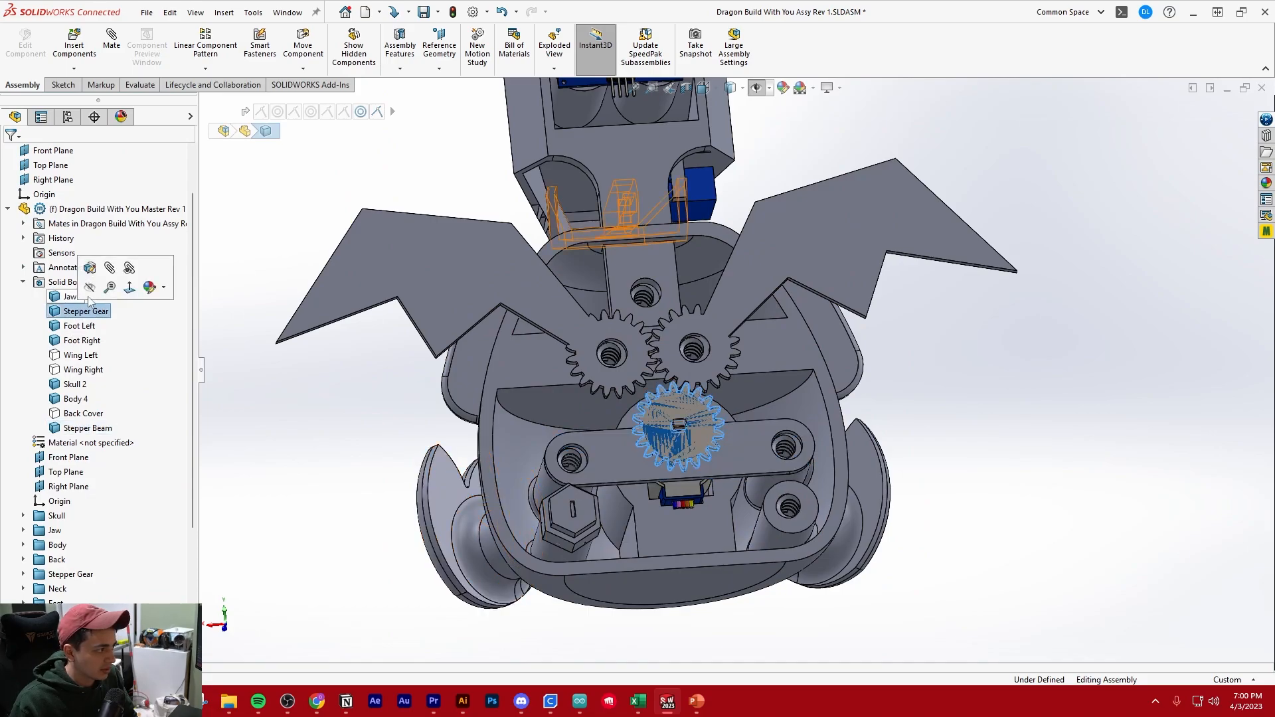
pyautogui.click(290, 432)
pyautogui.click(8, 209)
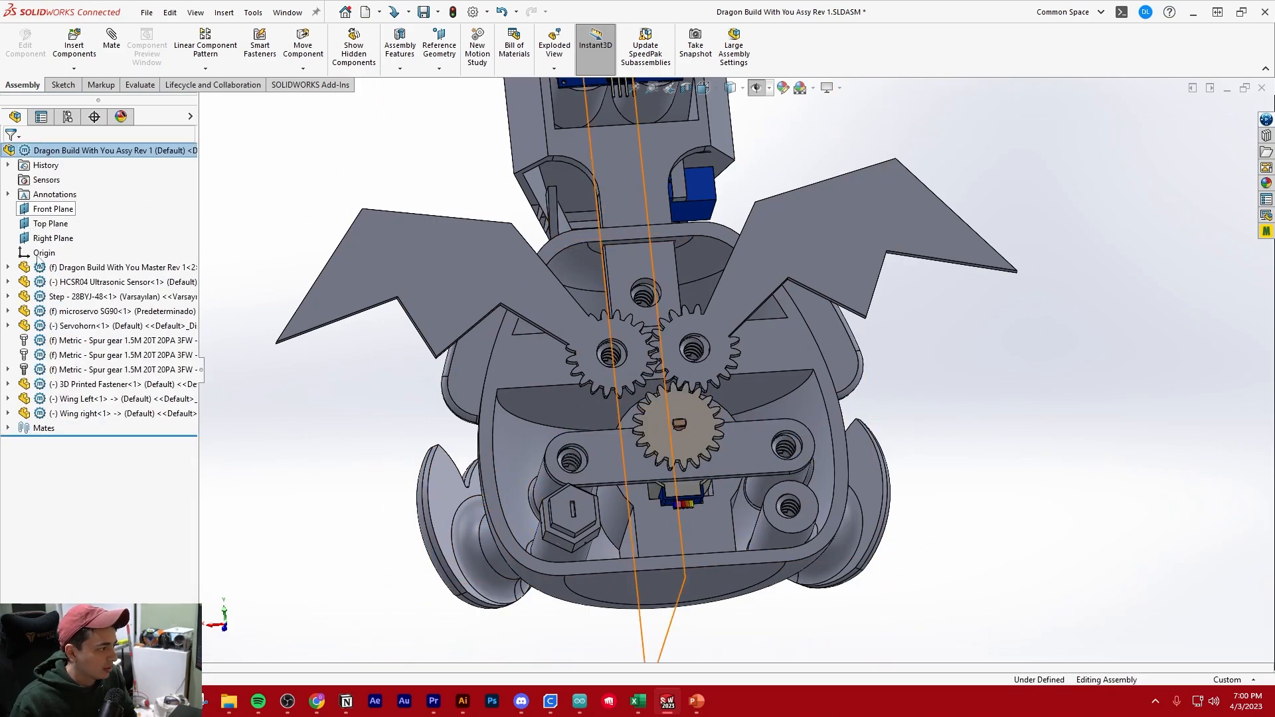
# Float the third fixed spur gear component, the one over the stepper gear, so that it can move.
pyautogui.click(74, 370)
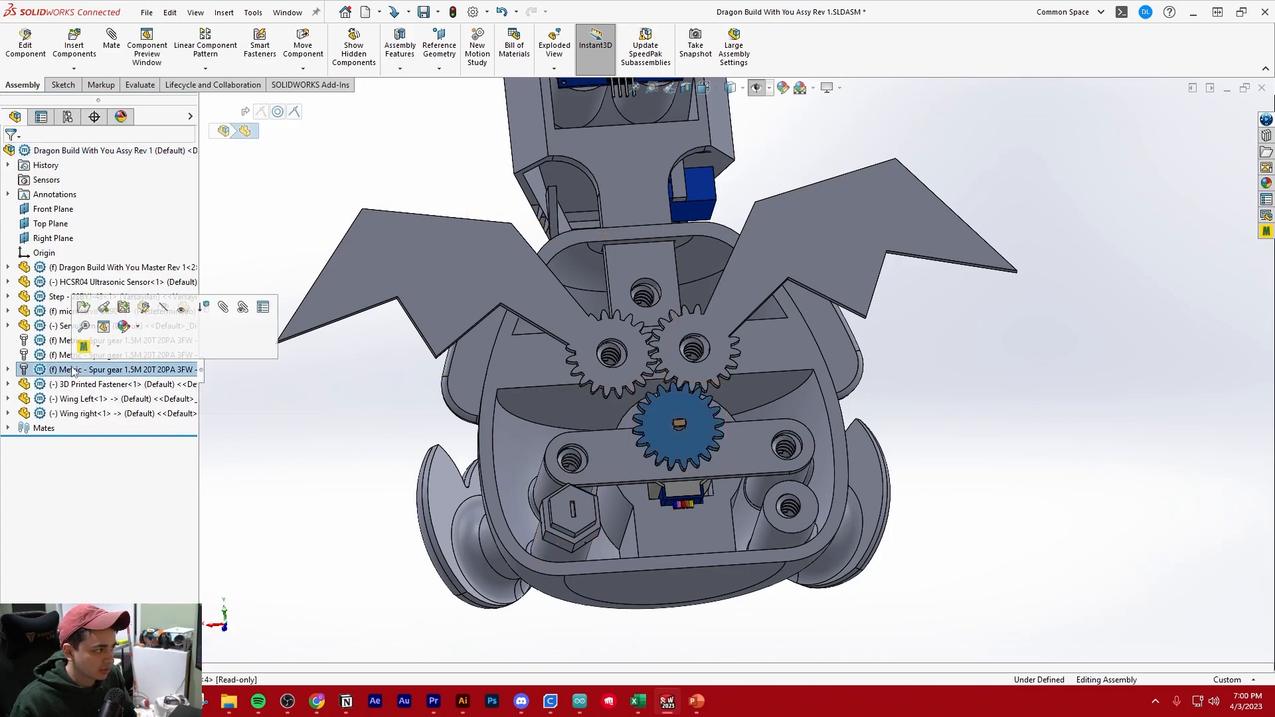
pyautogui.rightClick(74, 370)
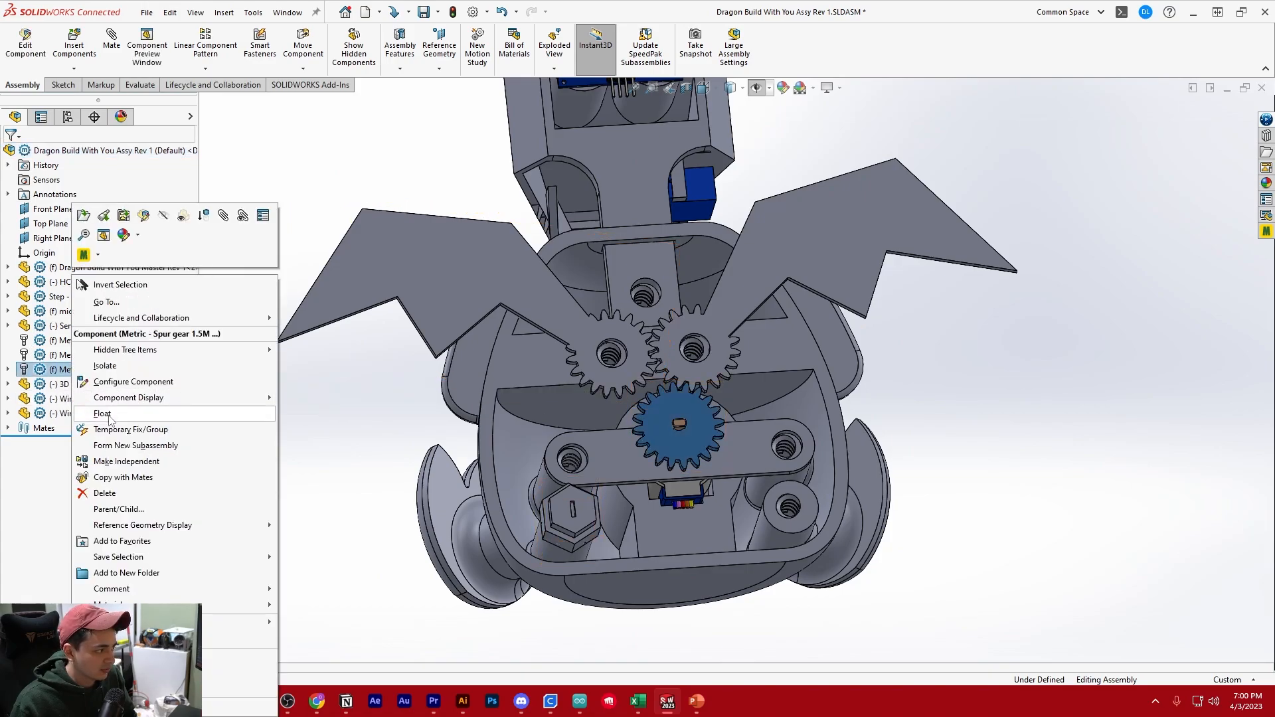
pyautogui.click(103, 414)
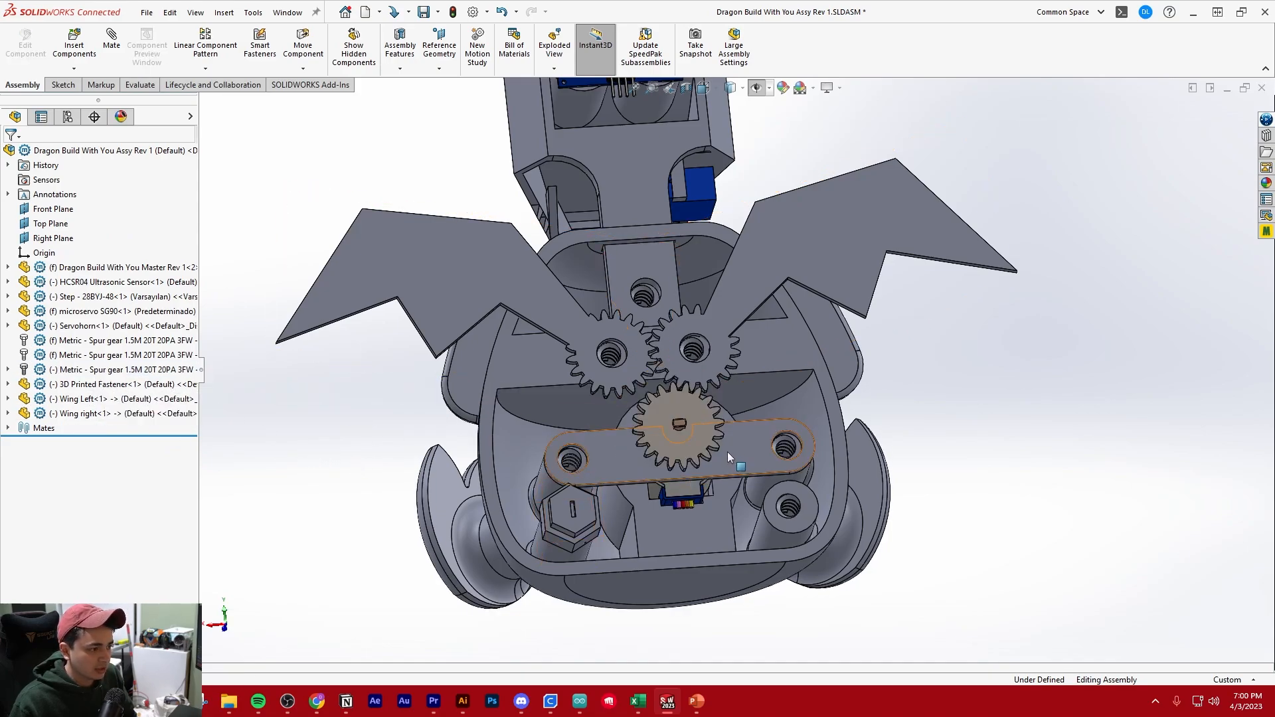
pyautogui.scroll(-3, 728, 453)
pyautogui.moveTo(728, 452); pyautogui.dragTo(674, 490, button='middle')
pyautogui.scroll(4, 674, 491)
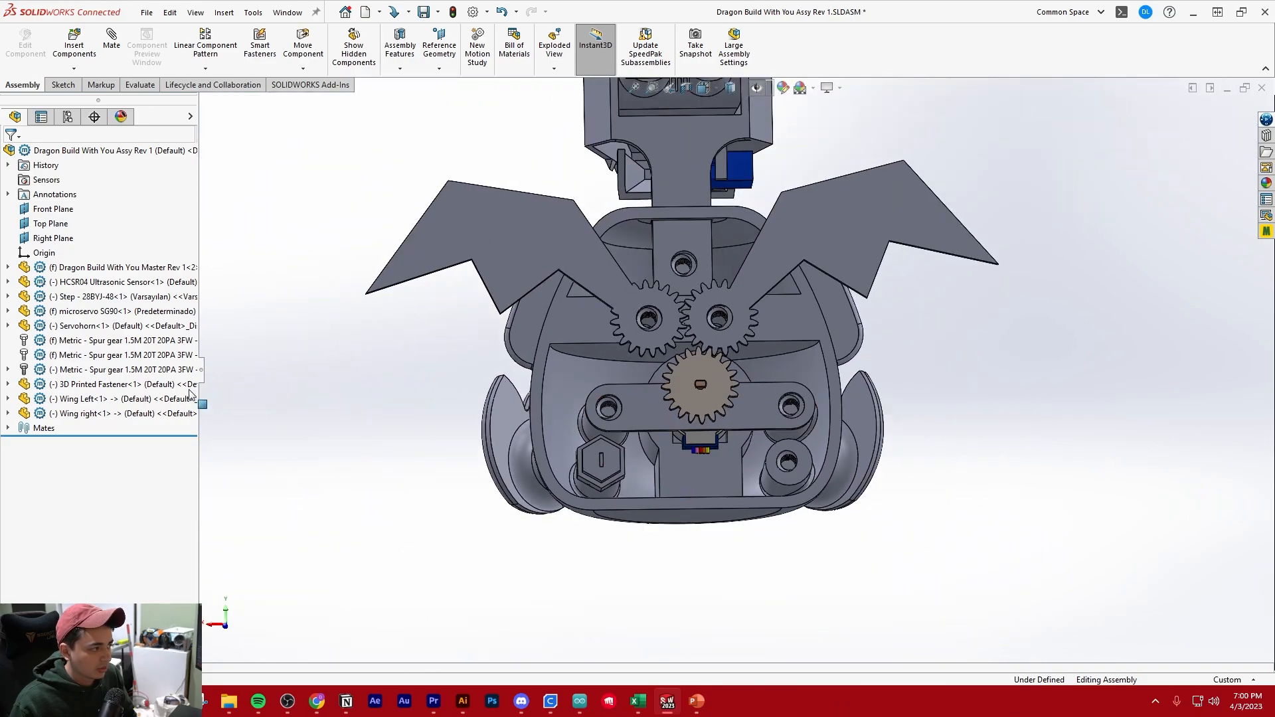
pyautogui.click(86, 399)
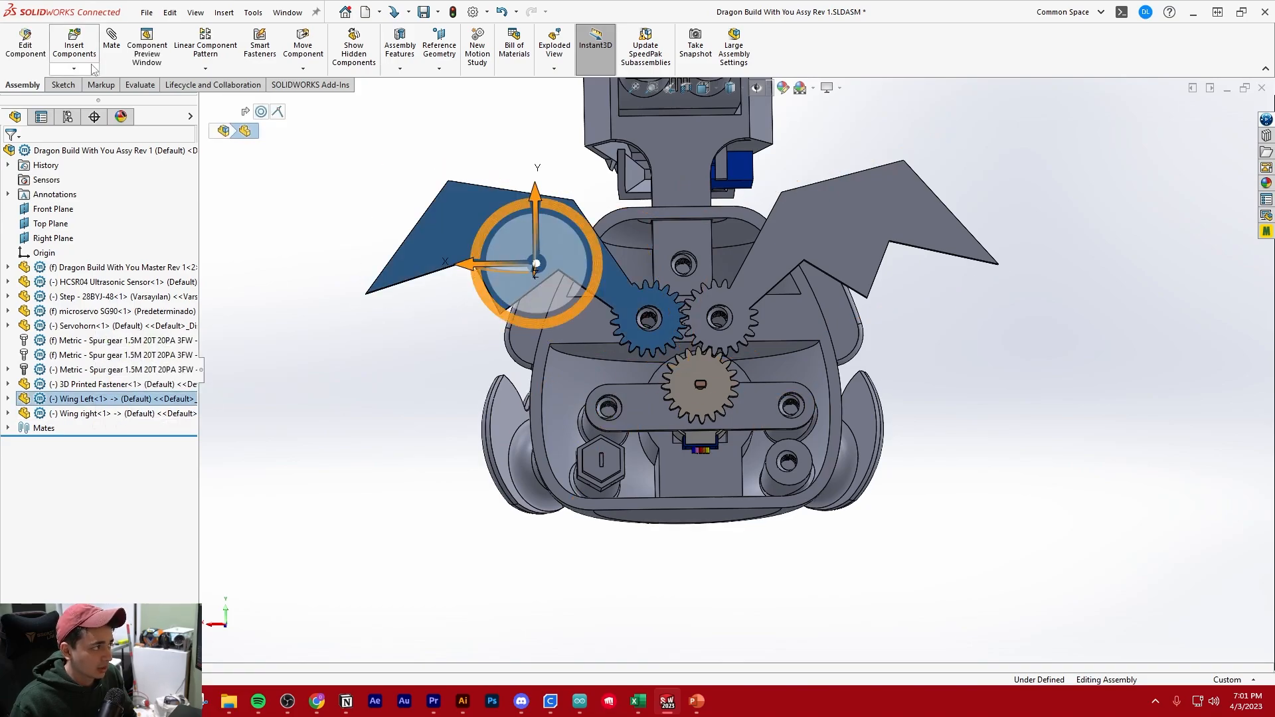
pyautogui.click(245, 131)
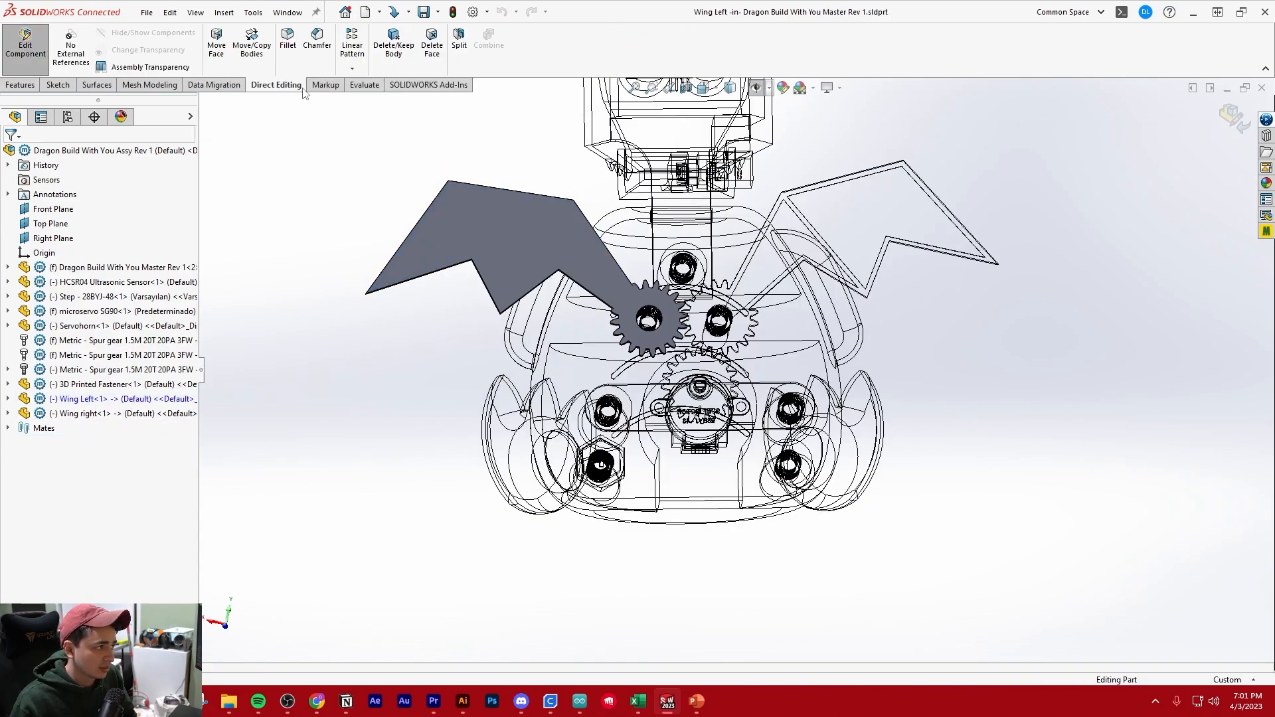
pyautogui.click(71, 86)
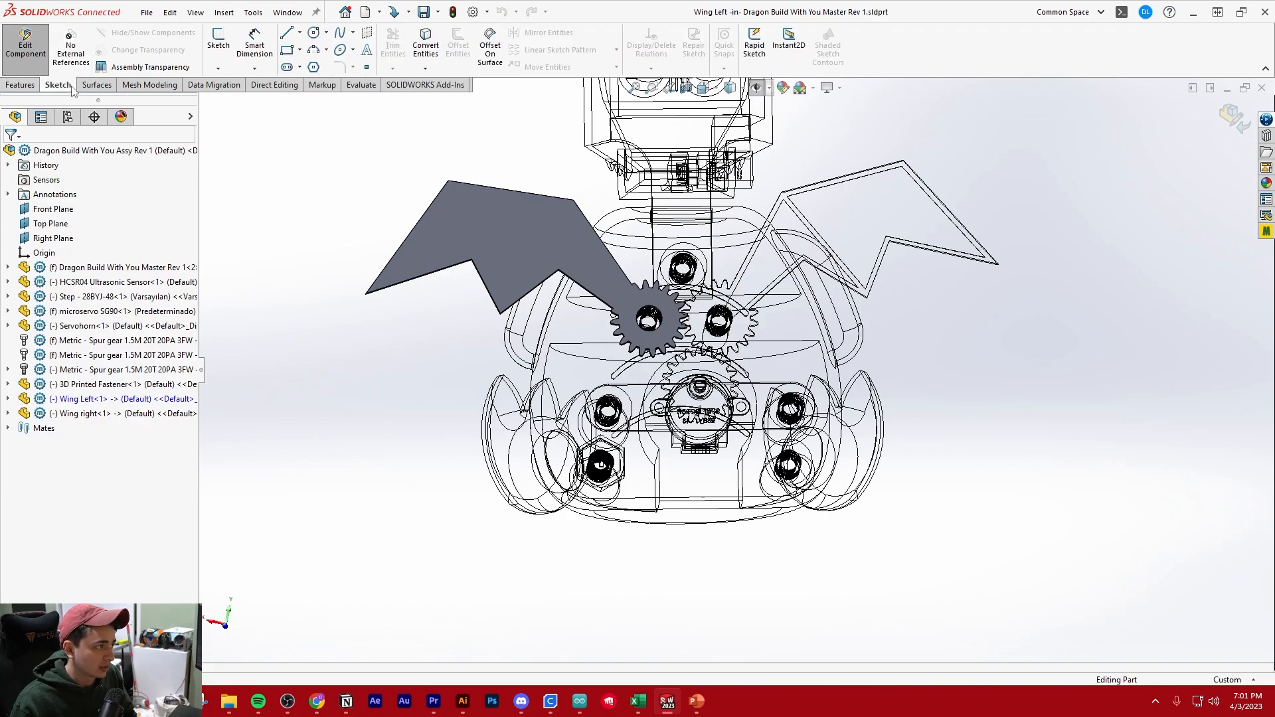
pyautogui.click(219, 45)
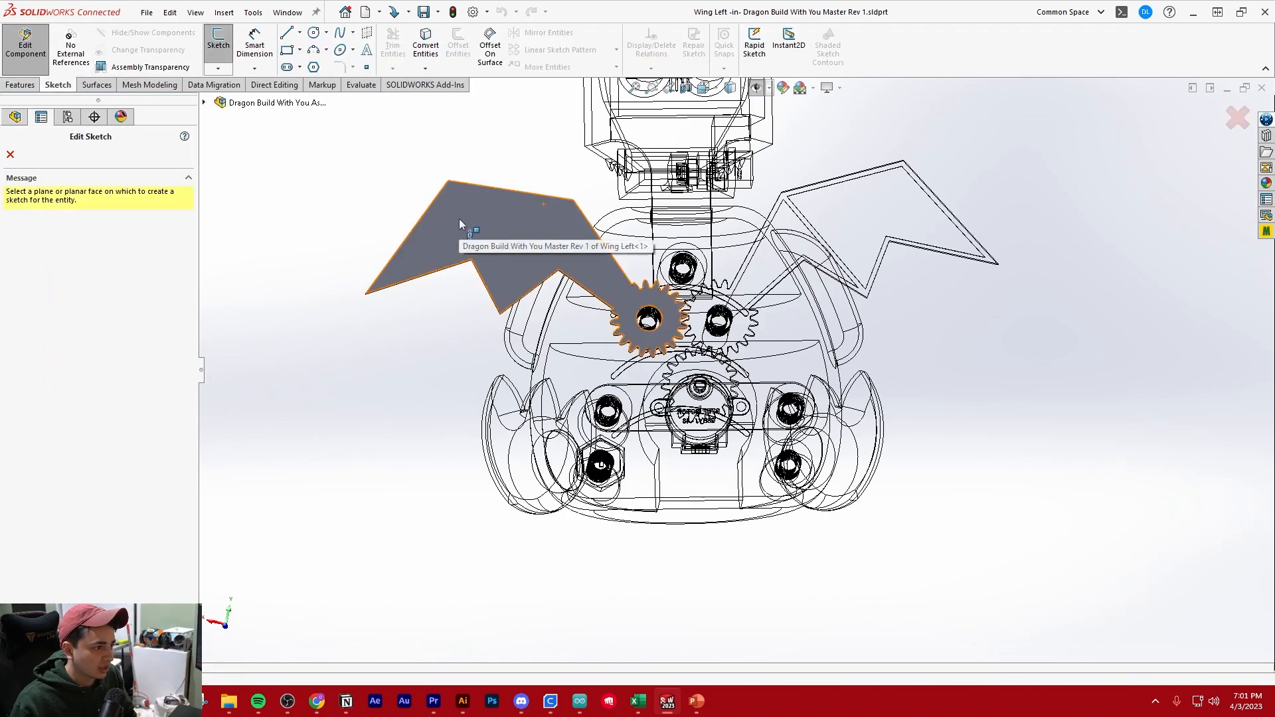
pyautogui.click(465, 217)
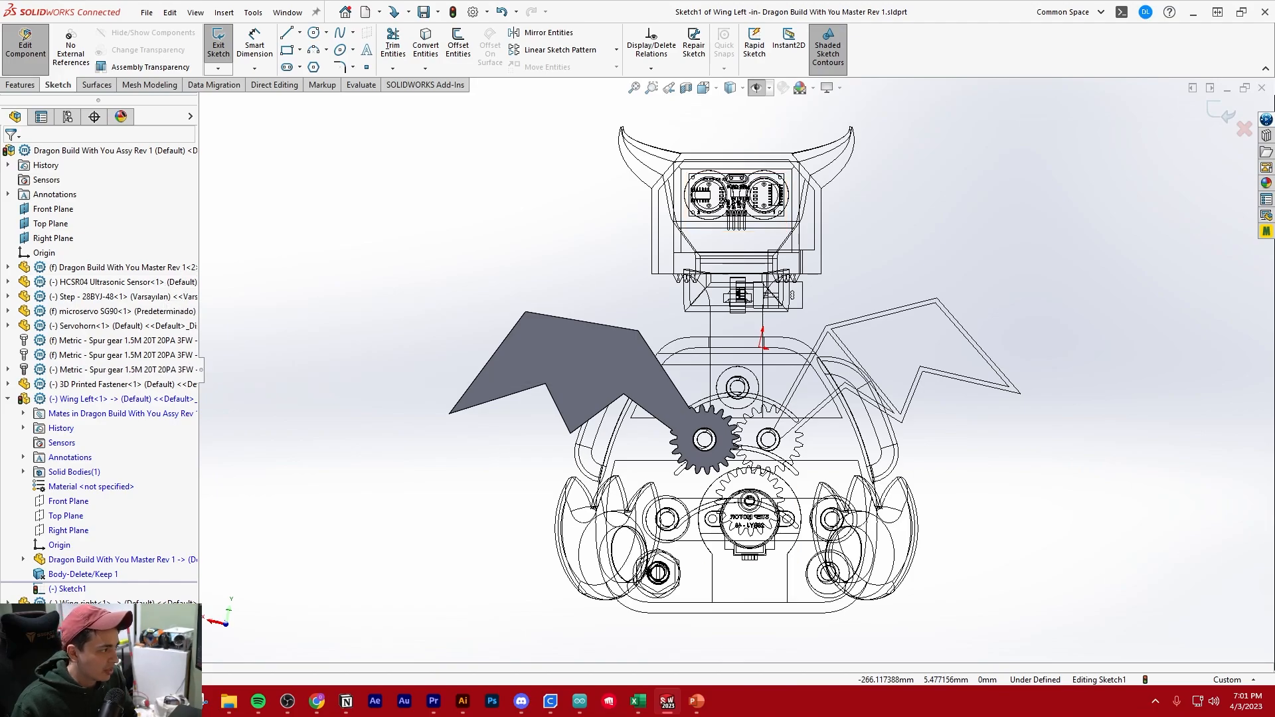
pyautogui.click(7, 400)
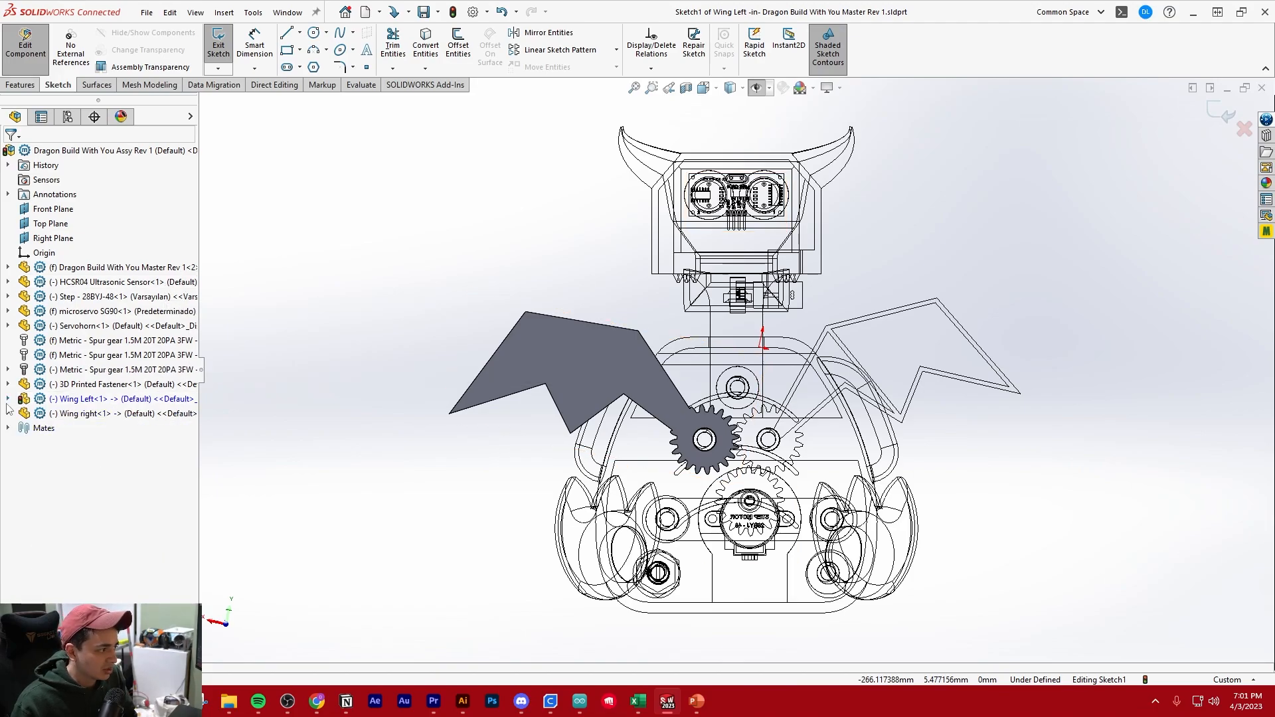
# Show the two hidden fixed spur gears over the wing gears, and select both to check their positions.
pyautogui.click(69, 341)
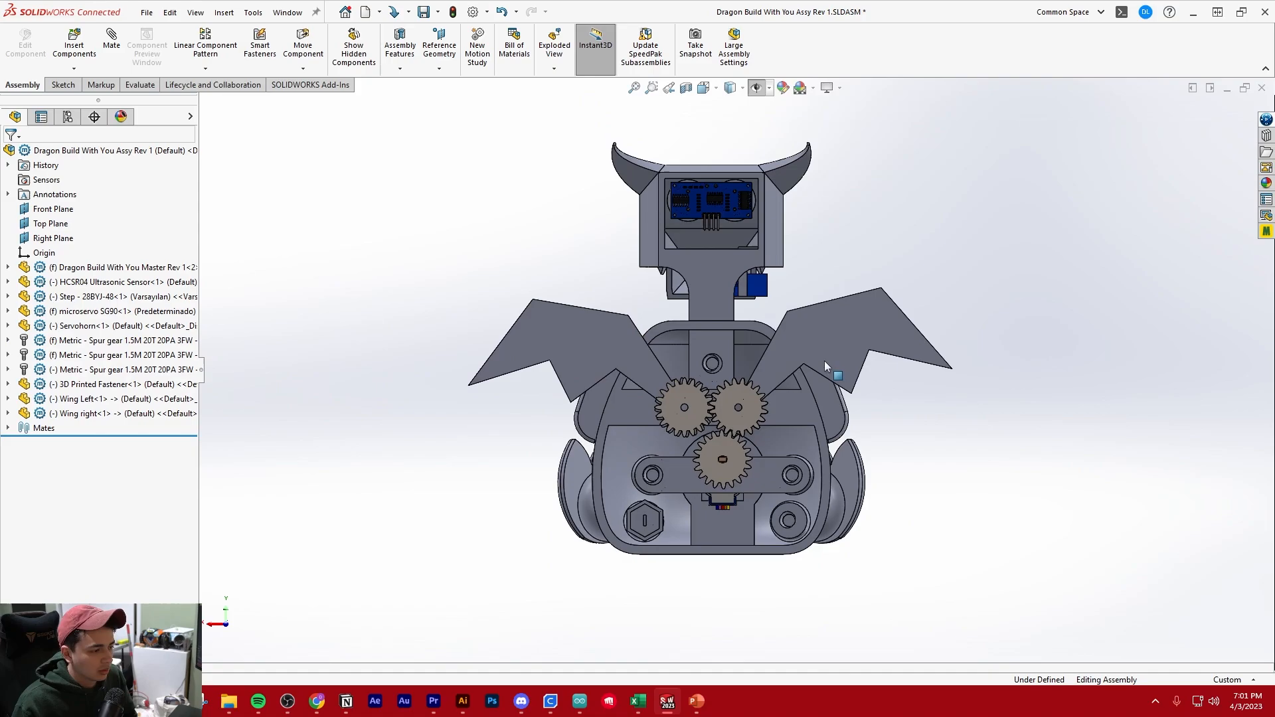
pyautogui.scroll(-2, 826, 365)
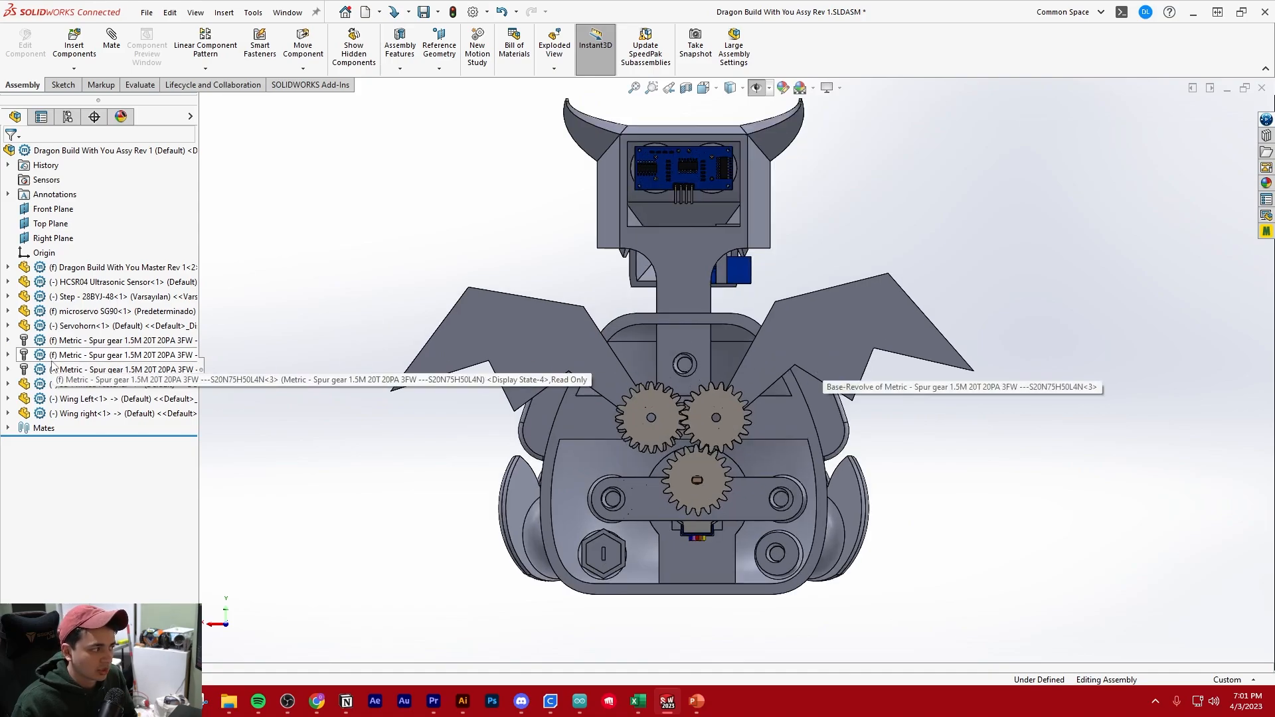
pyautogui.click(83, 342)
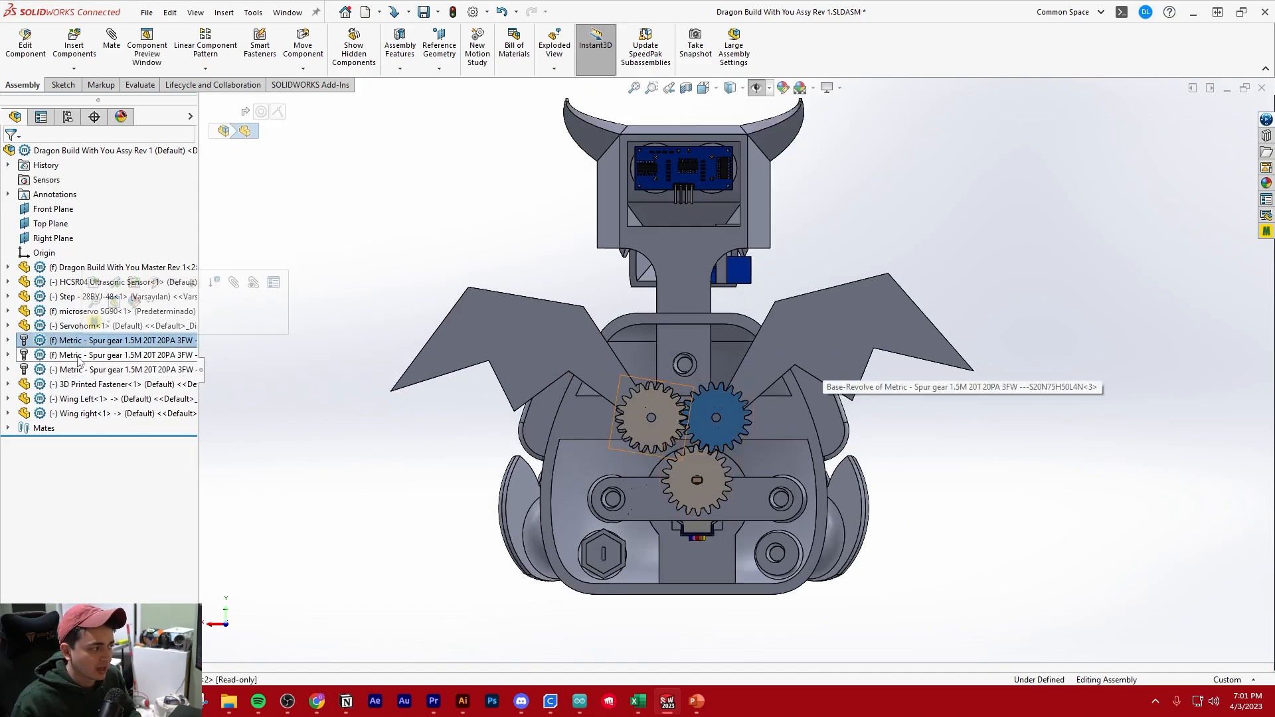
pyautogui.keyDown('ctrl'); pyautogui.click(78, 360); pyautogui.keyUp('ctrl')
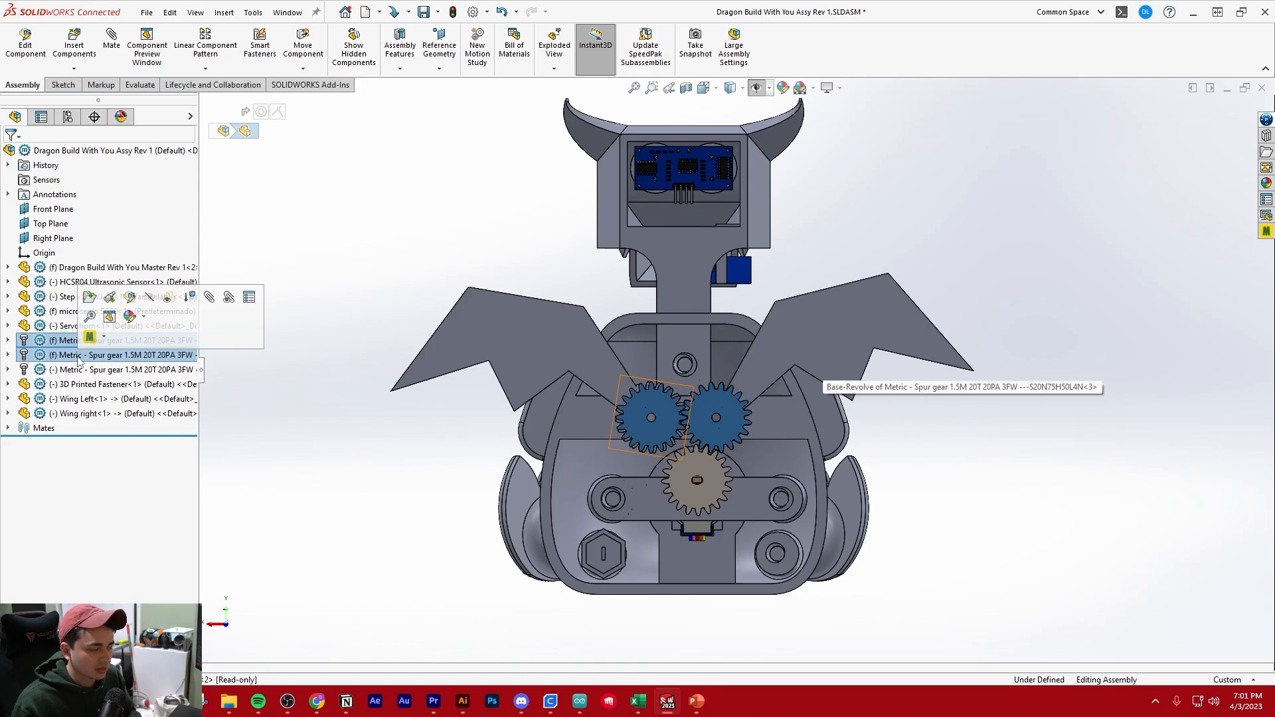
pyautogui.click(277, 392)
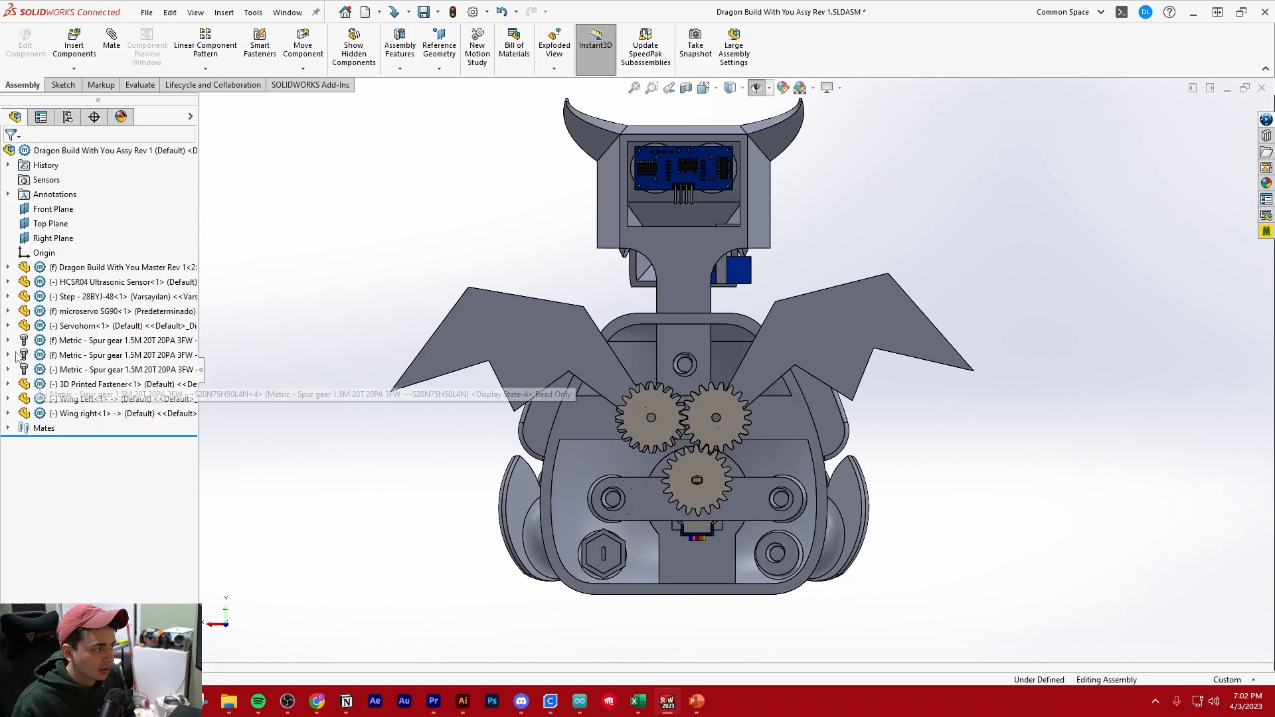
# Edit Wing Left within the assembly and start a sketch on its flat rear face.
pyautogui.click(77, 399)
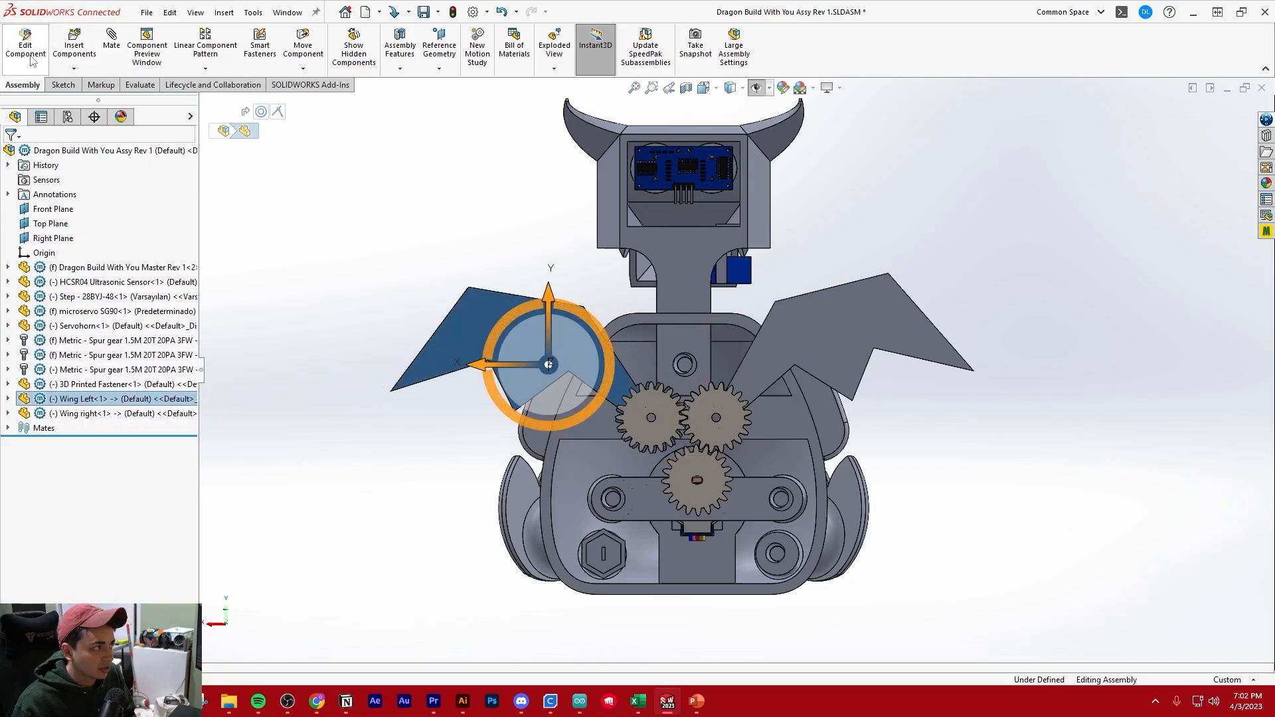
pyautogui.click(26, 46)
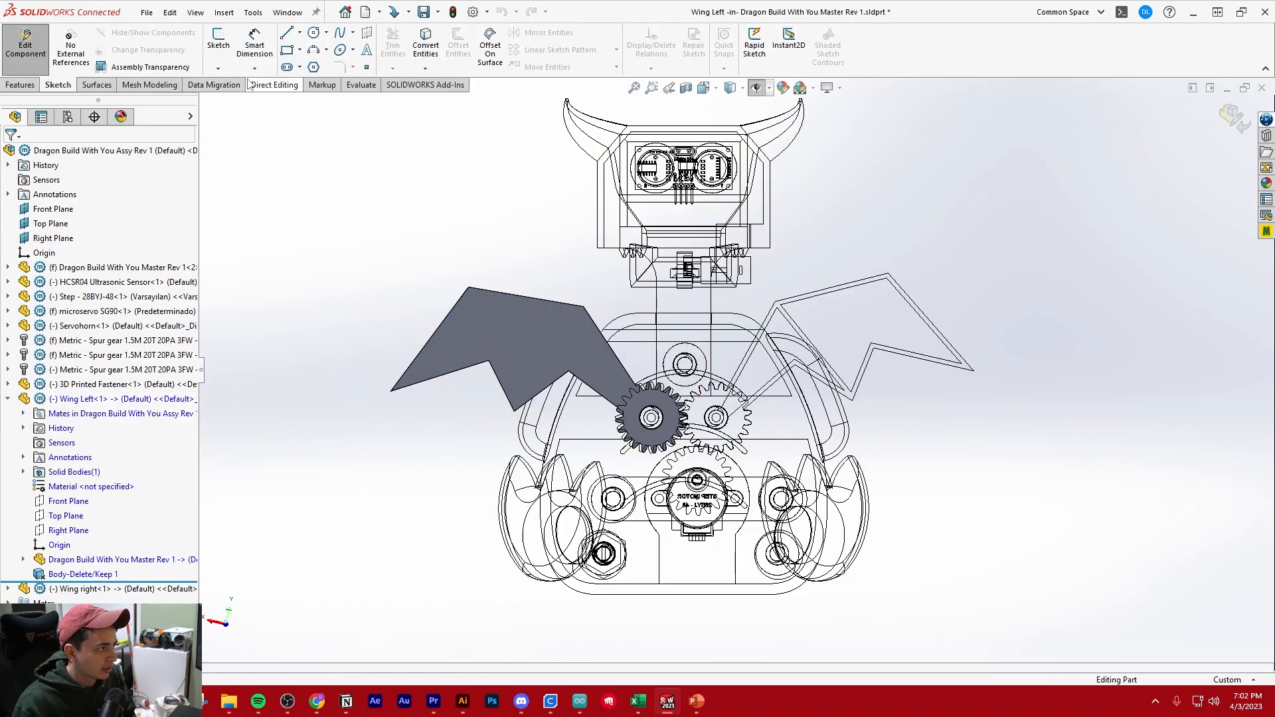
pyautogui.click(231, 54)
pyautogui.click(479, 285)
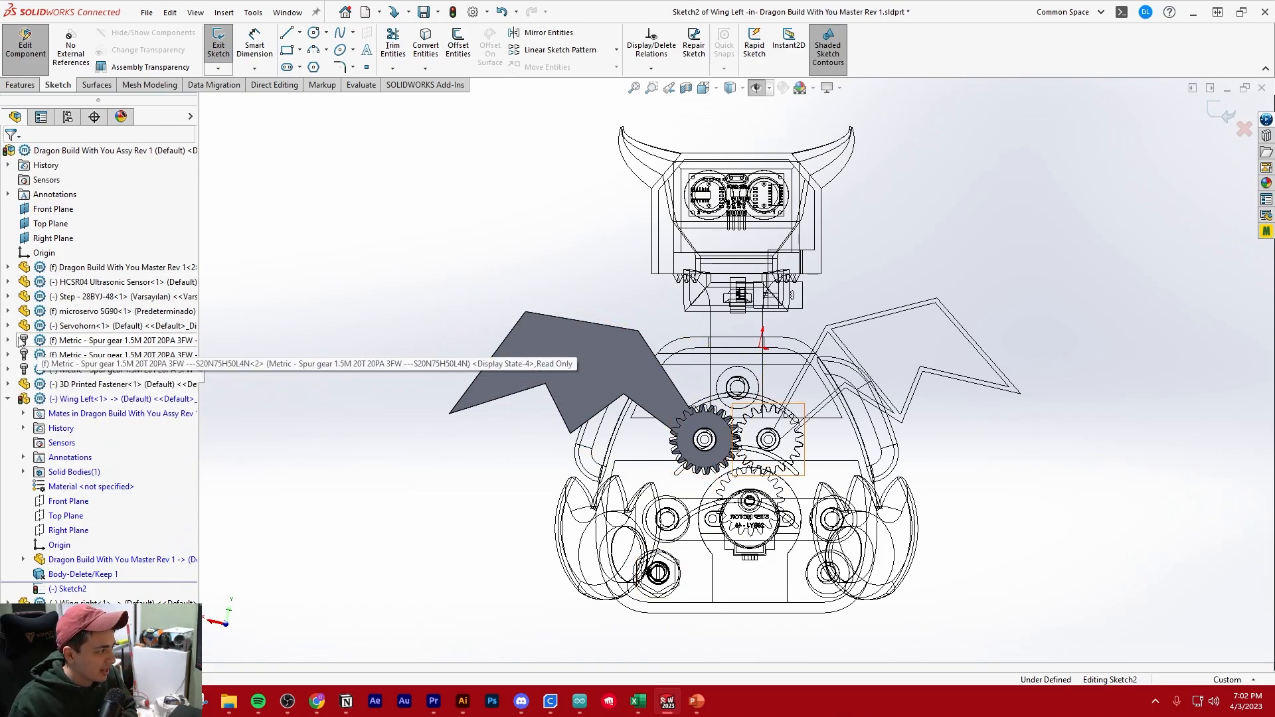
# Show the TooCutSke sketch under the ToothCut feature of the fixed spur gear over Wing Left.
pyautogui.click(59, 357)
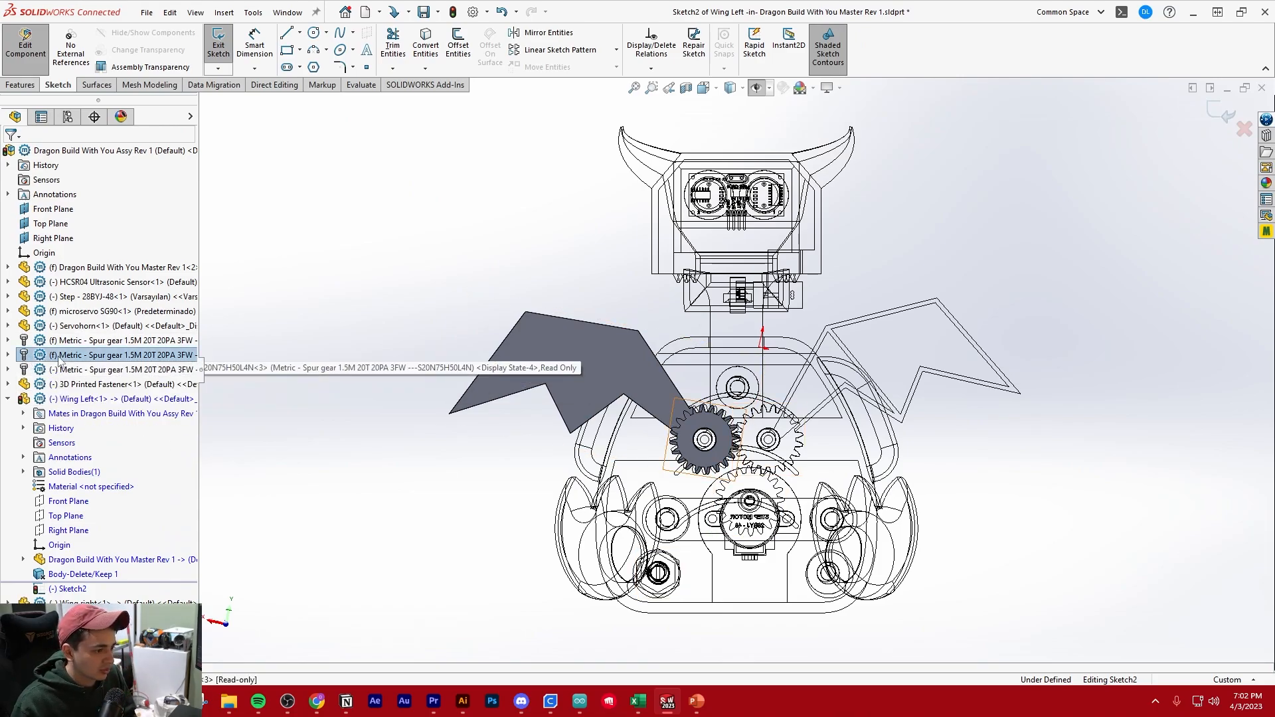
pyautogui.click(8, 354)
pyautogui.scroll(-4, 69, 377)
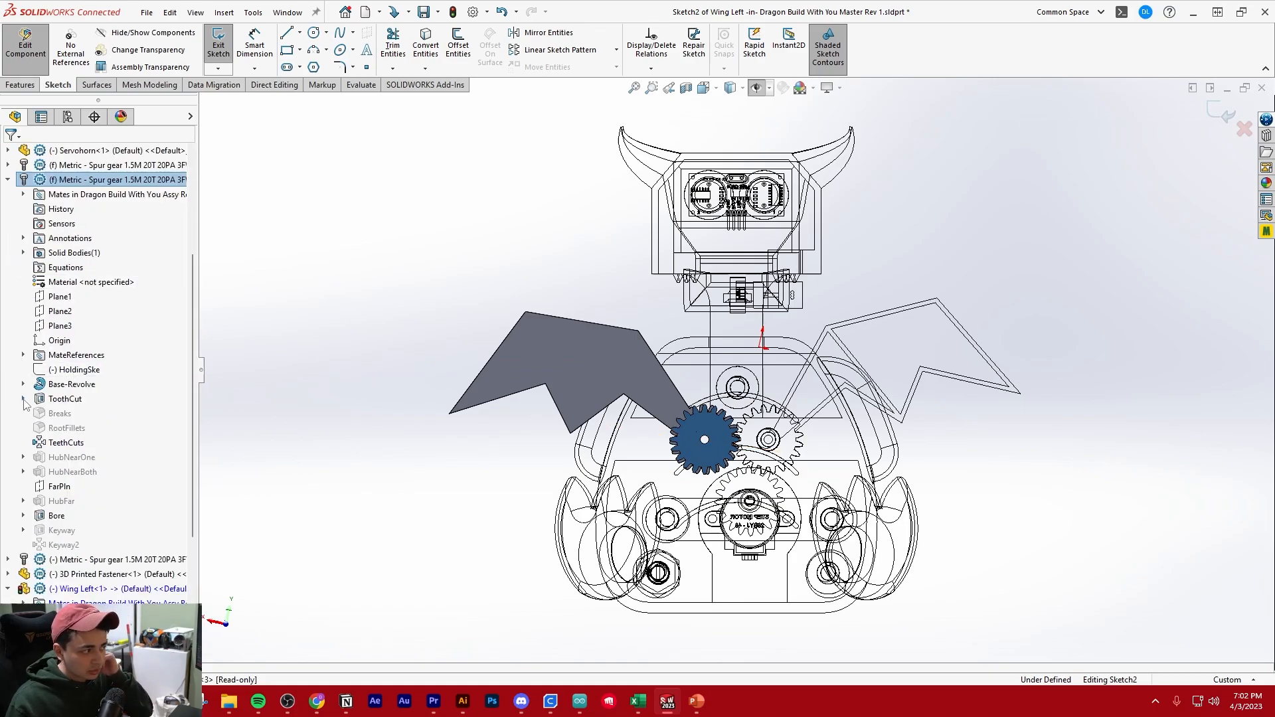
pyautogui.click(23, 400)
pyautogui.click(58, 415)
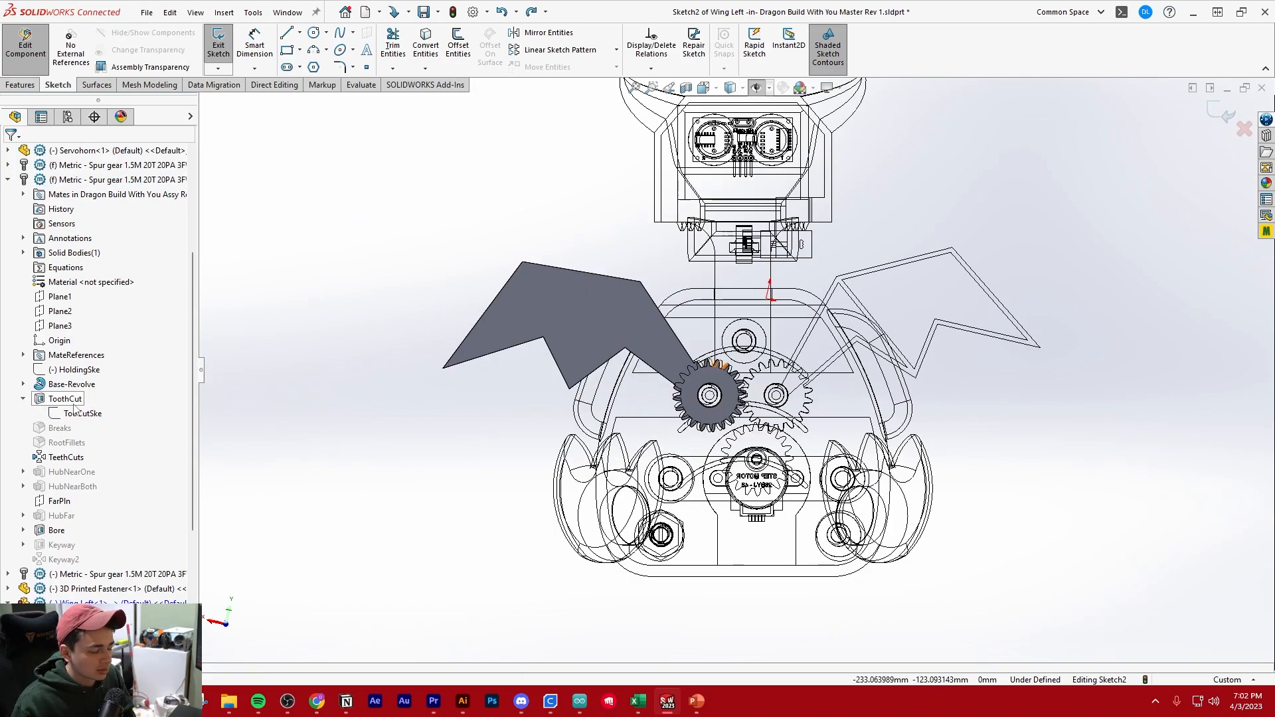
pyautogui.click(72, 402)
pyautogui.click(89, 415)
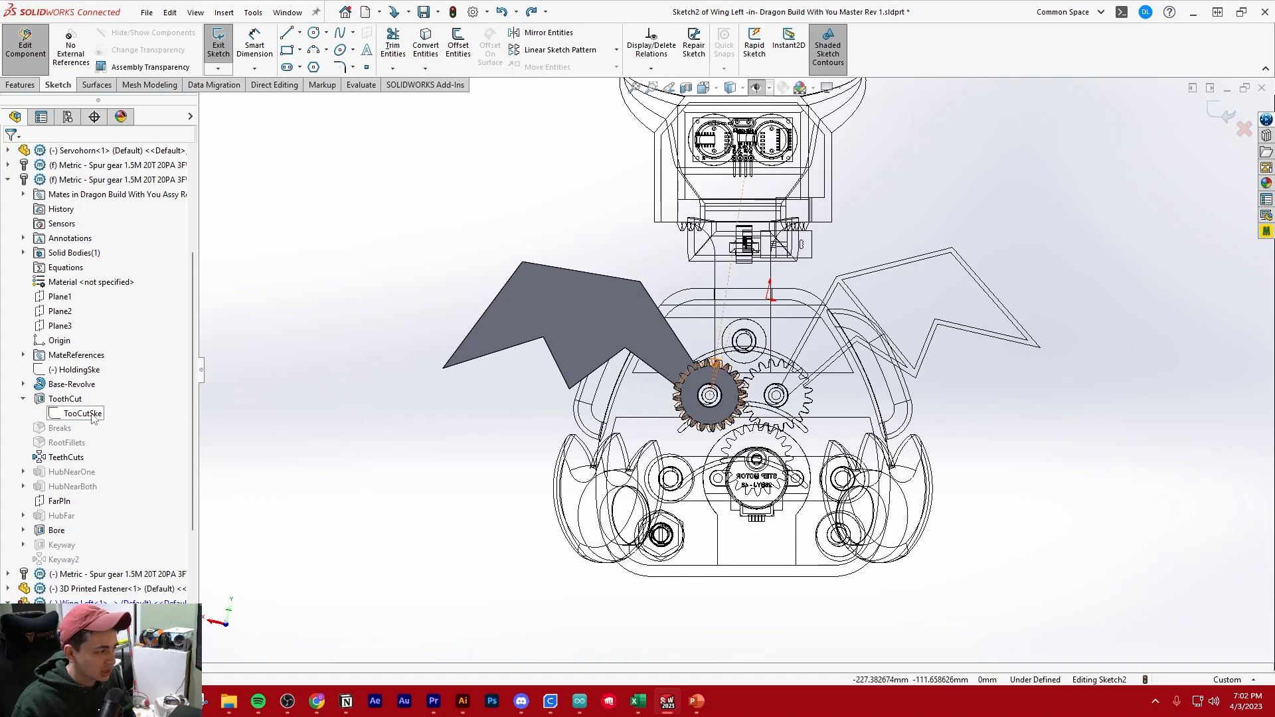
pyautogui.click(93, 416)
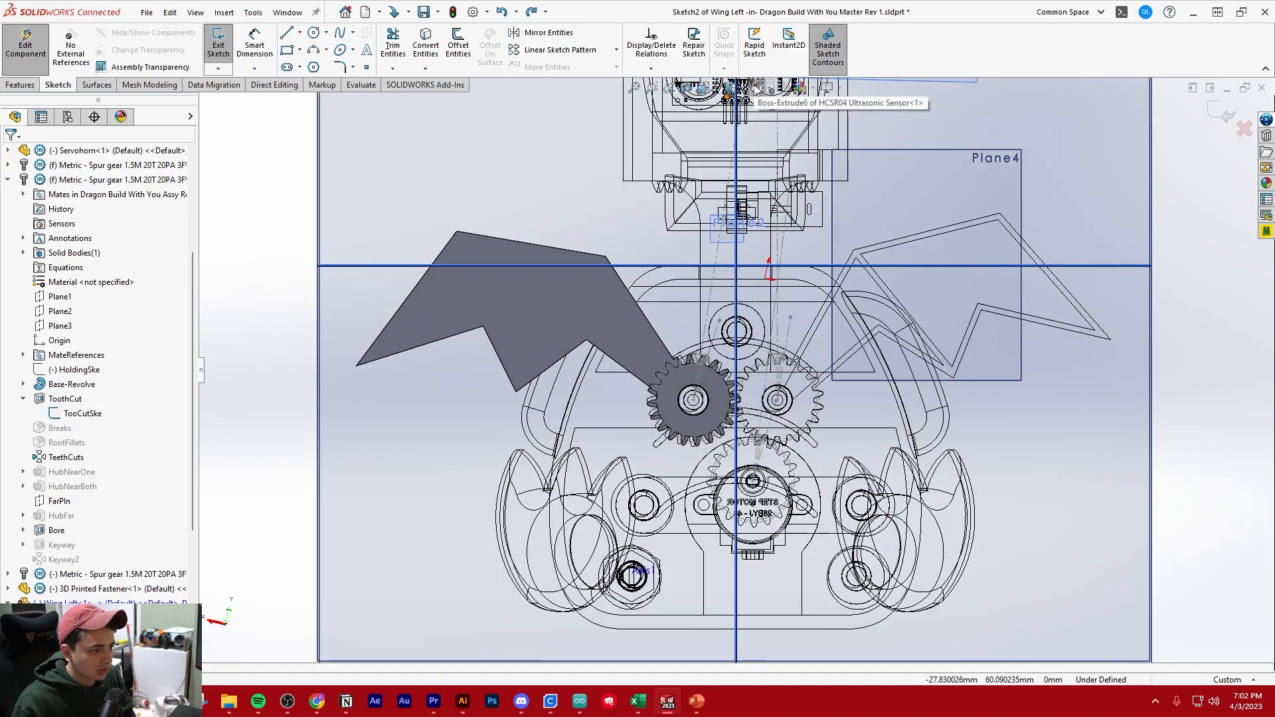
# Adjust item visibility in the view so that sketches are displayed while planes are hidden.
pyautogui.click(756, 89)
pyautogui.scroll(3, 736, 251)
pyautogui.click(758, 90)
pyautogui.scroll(-2, 803, 186)
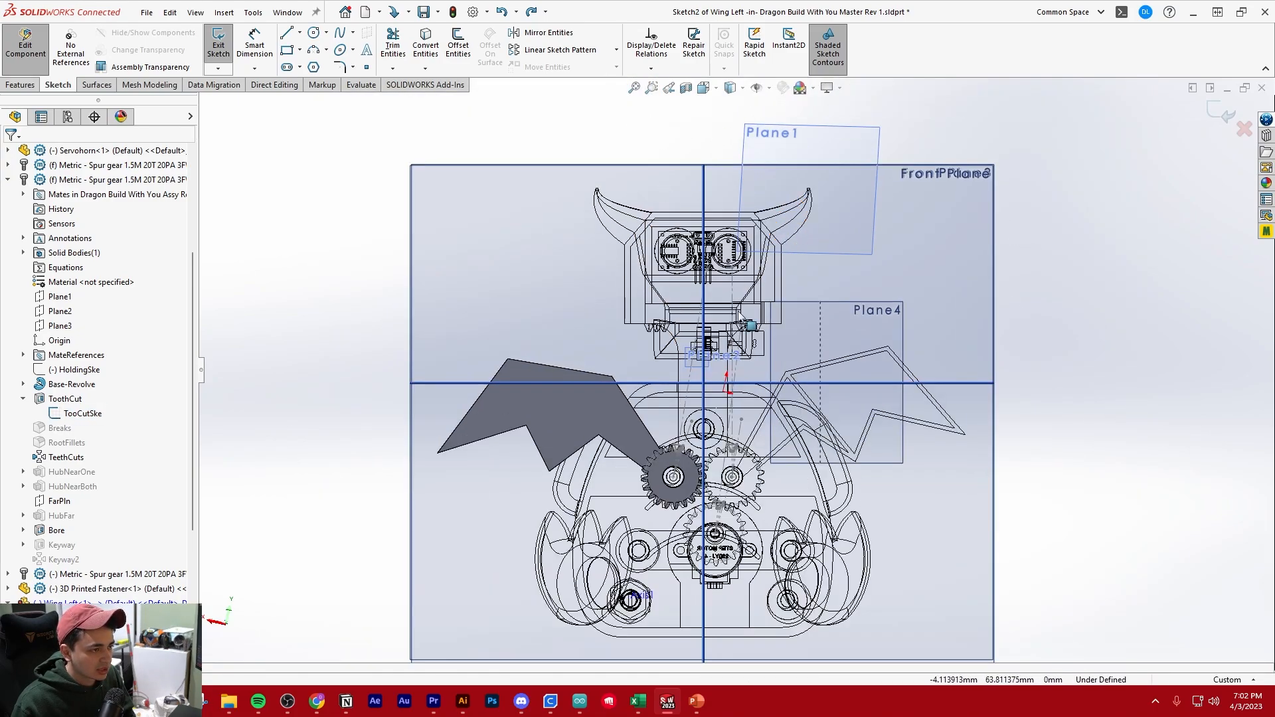
pyautogui.scroll(-3, 732, 511)
pyautogui.click(769, 91)
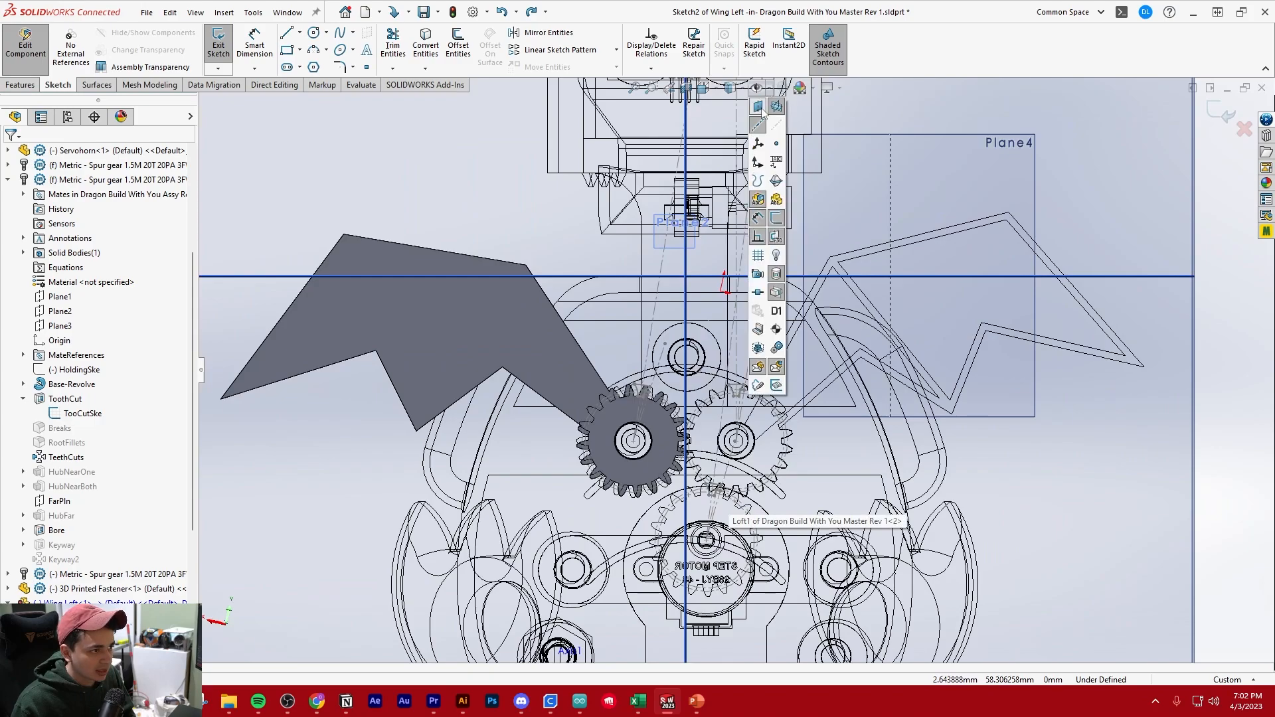
pyautogui.click(759, 108)
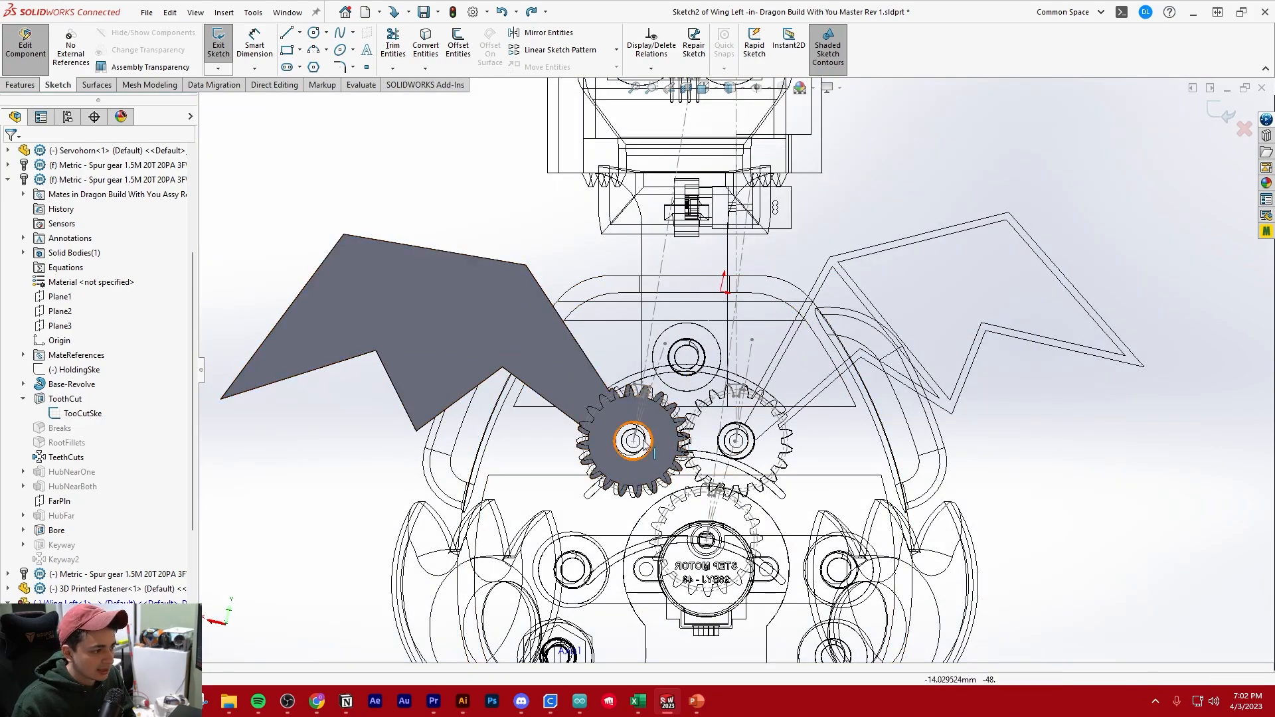
# Convert the spur gear's pitch circle from TooCutSke into the Wing Left sketch, and return to the assembly.
pyautogui.scroll(-5, 629, 448)
pyautogui.click(426, 44)
pyautogui.scroll(2, 604, 307)
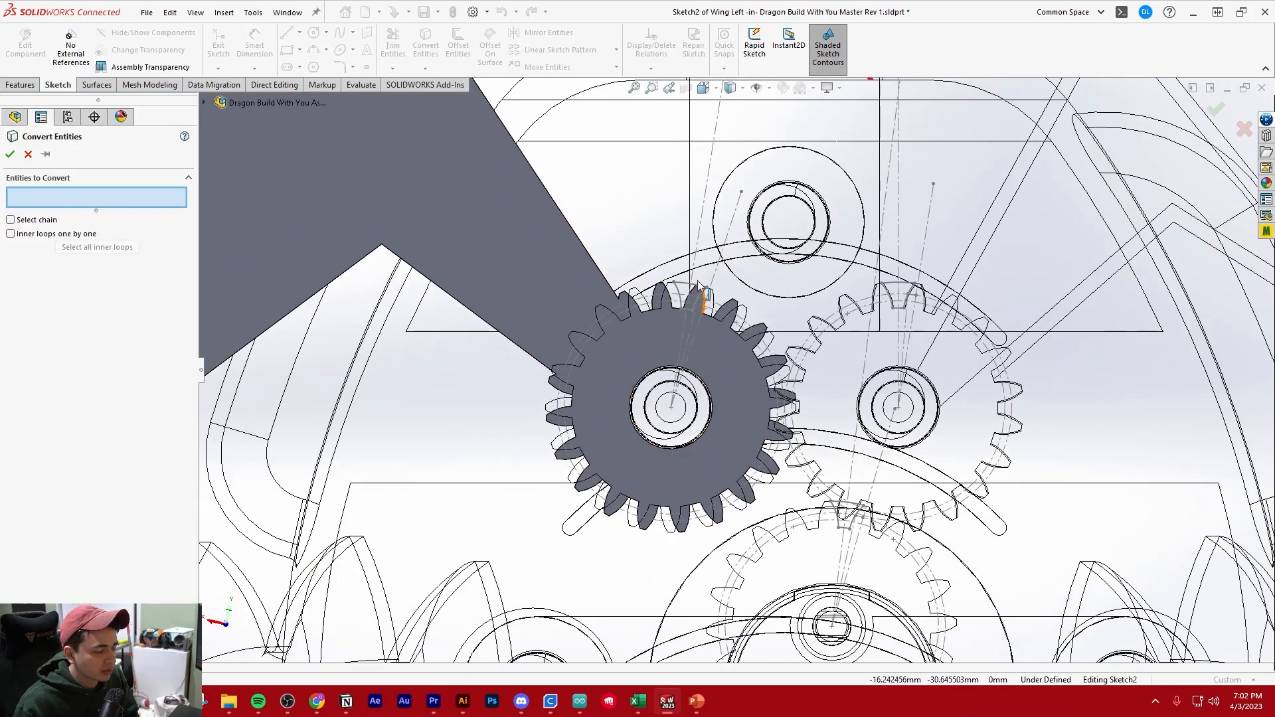
pyautogui.scroll(-5, 605, 307)
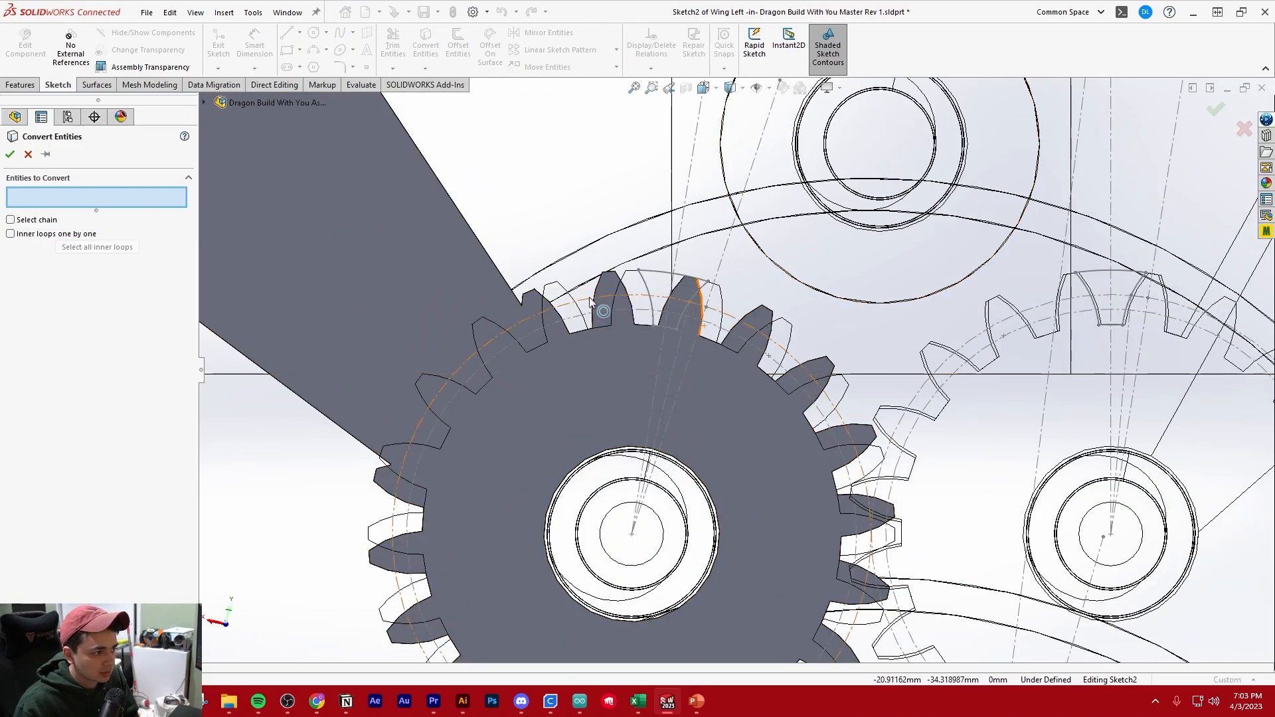
pyautogui.click(592, 302)
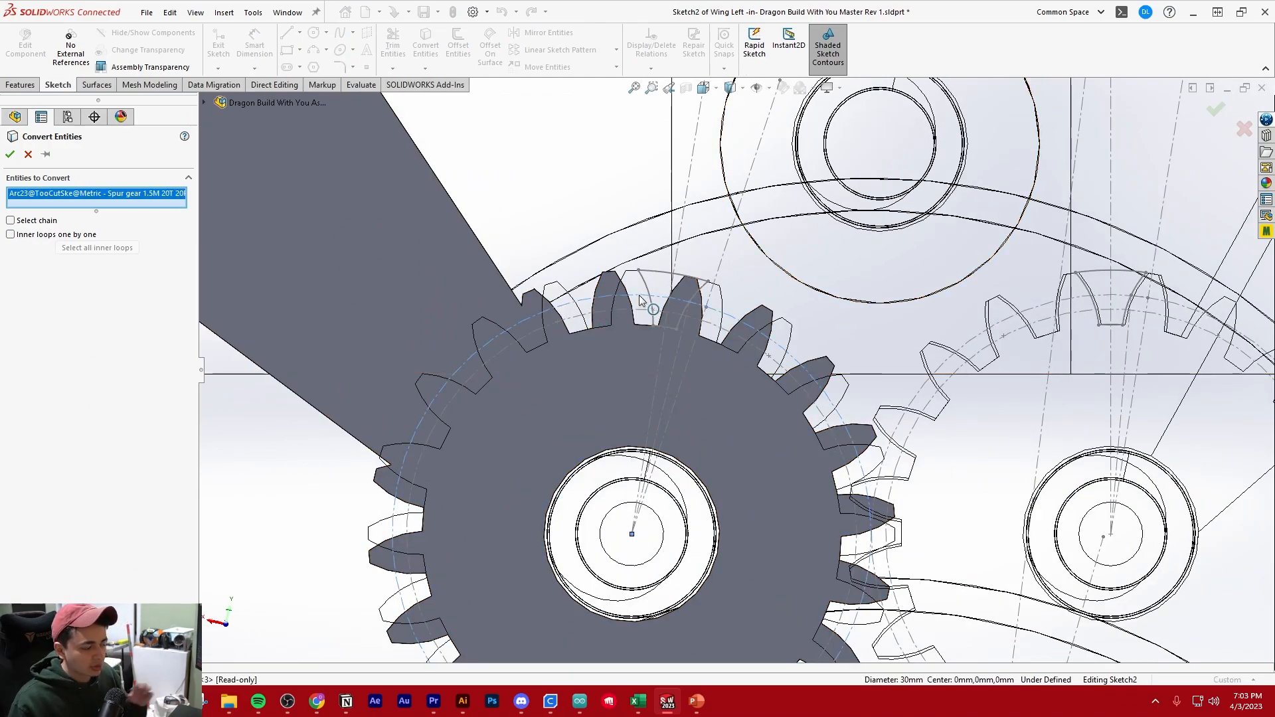
pyautogui.scroll(3, 639, 295)
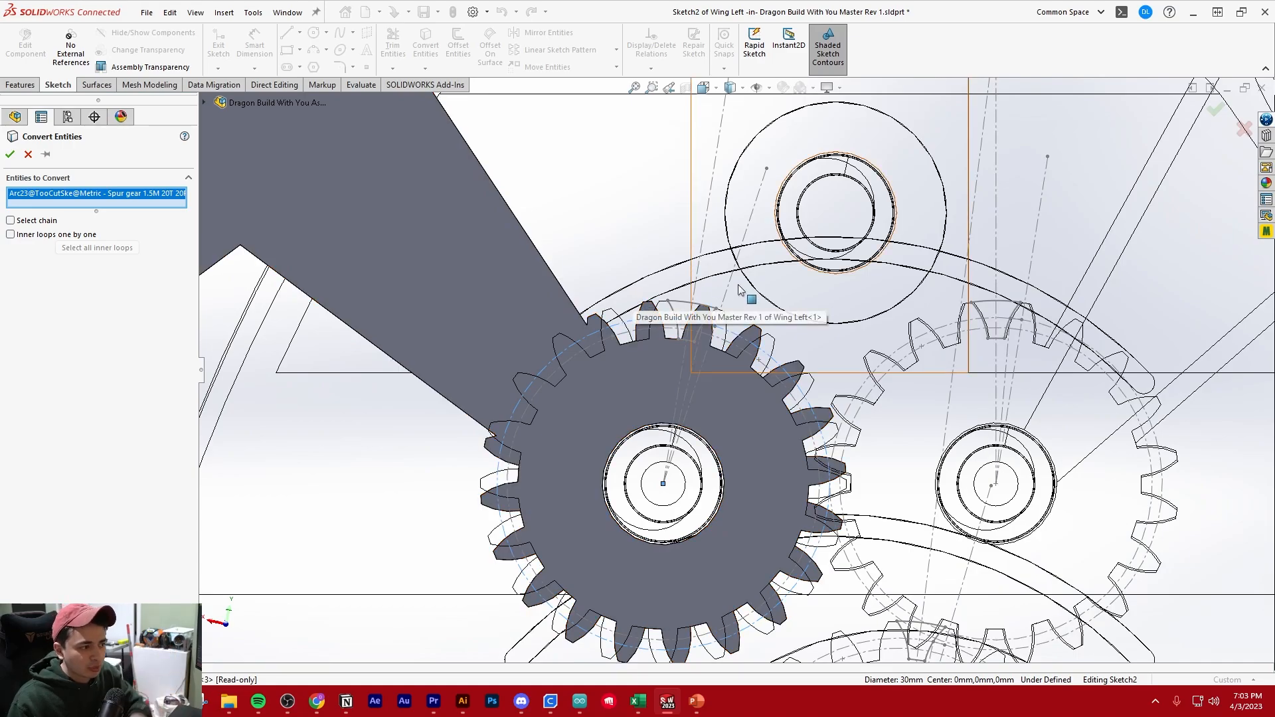
pyautogui.press('Return')
pyautogui.scroll(2, 628, 271)
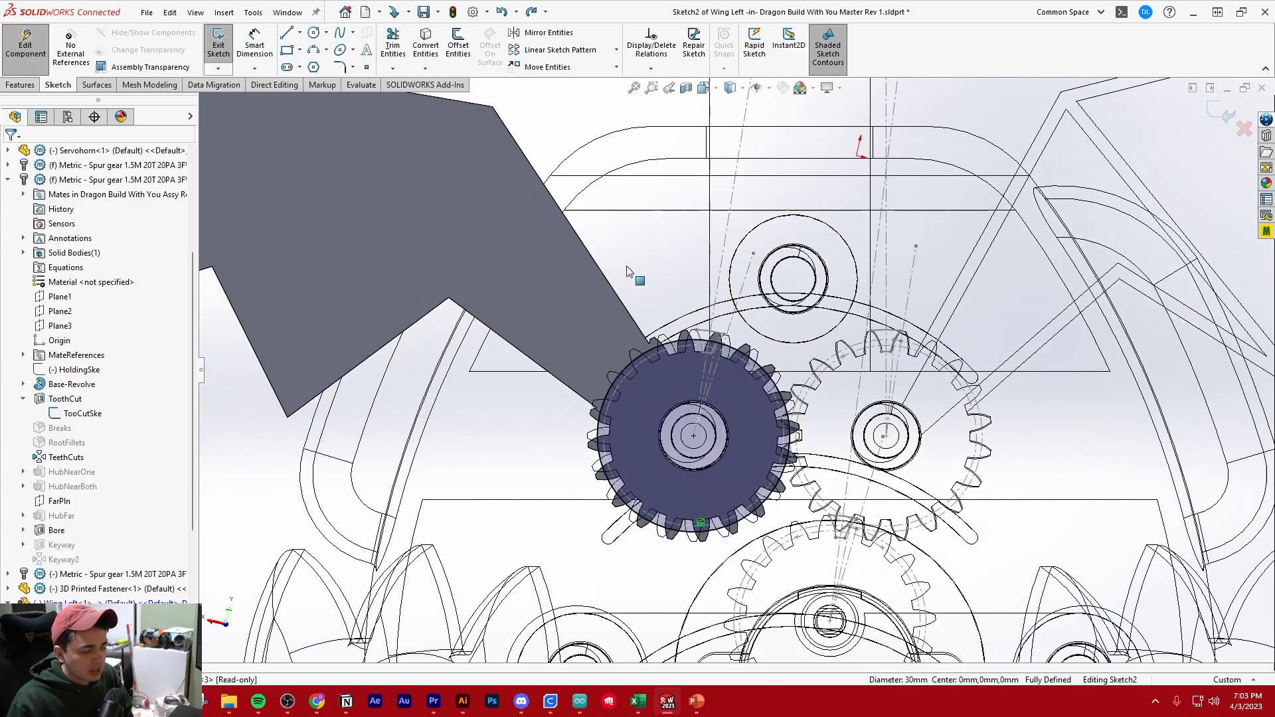
pyautogui.click(222, 43)
pyautogui.press('f')
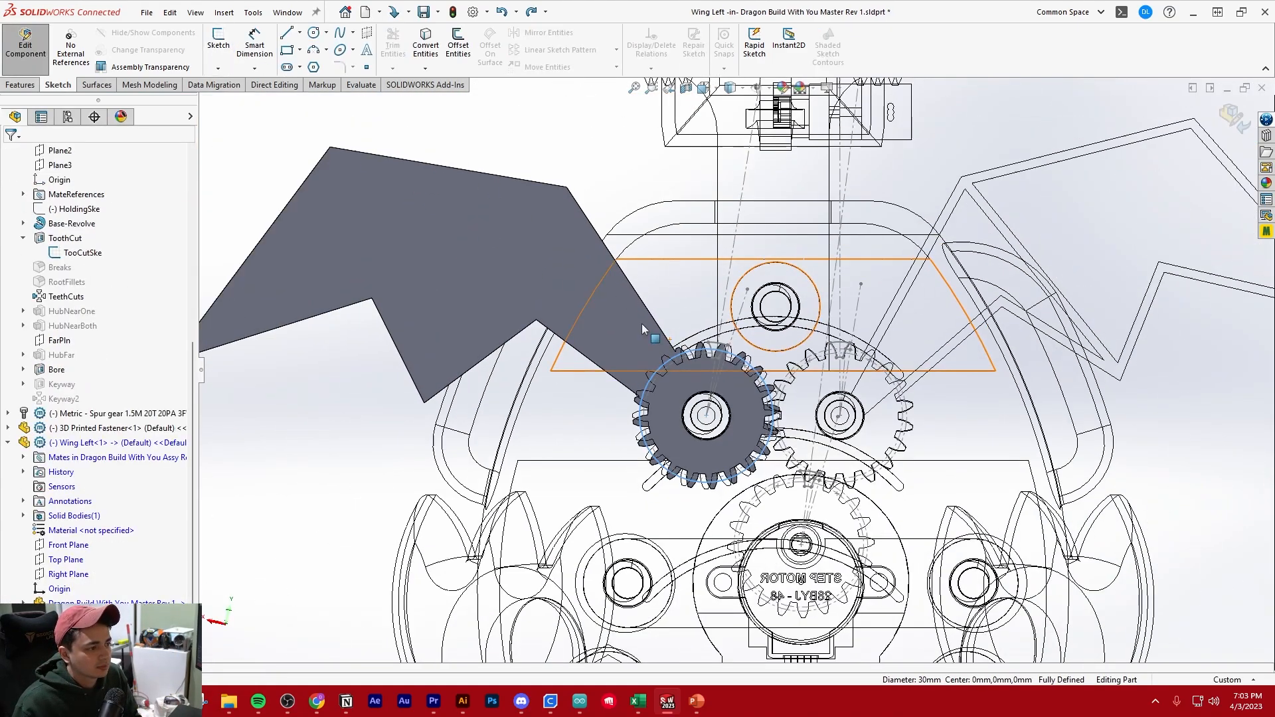
pyautogui.click(430, 341)
pyautogui.click(26, 43)
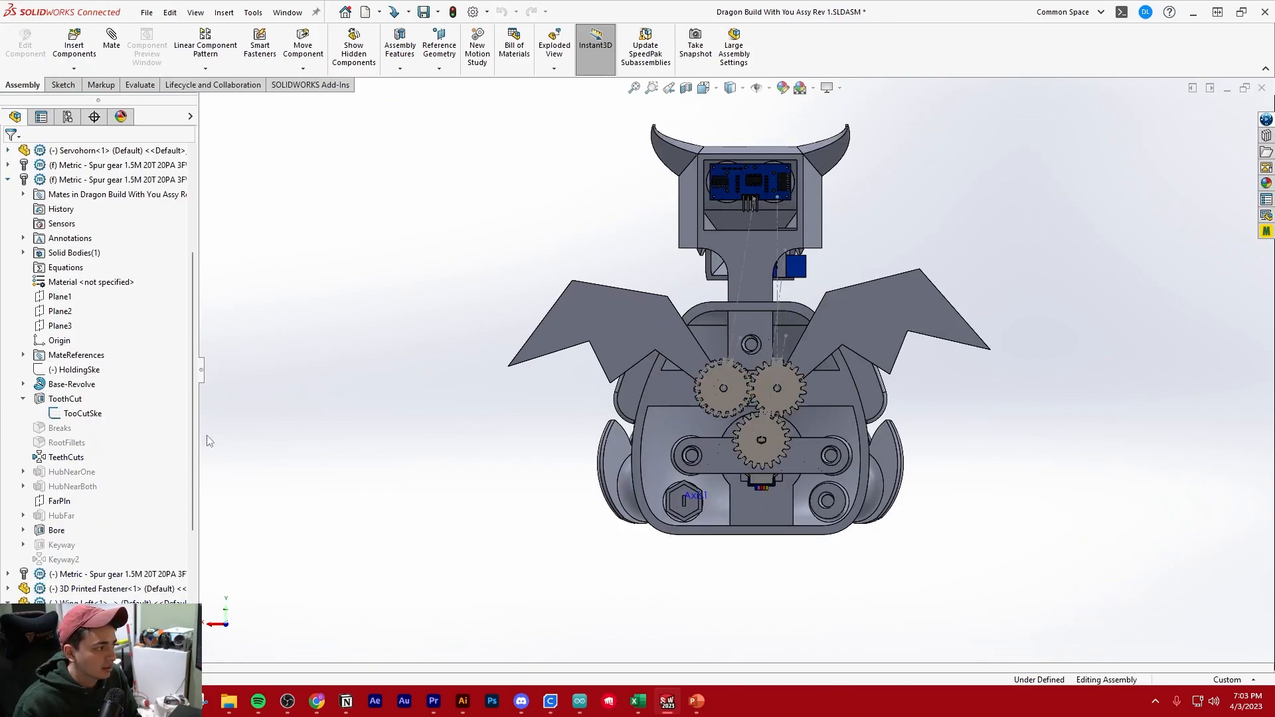
# Hide the fixed spur gear component over Wing Left.
pyautogui.click(120, 178)
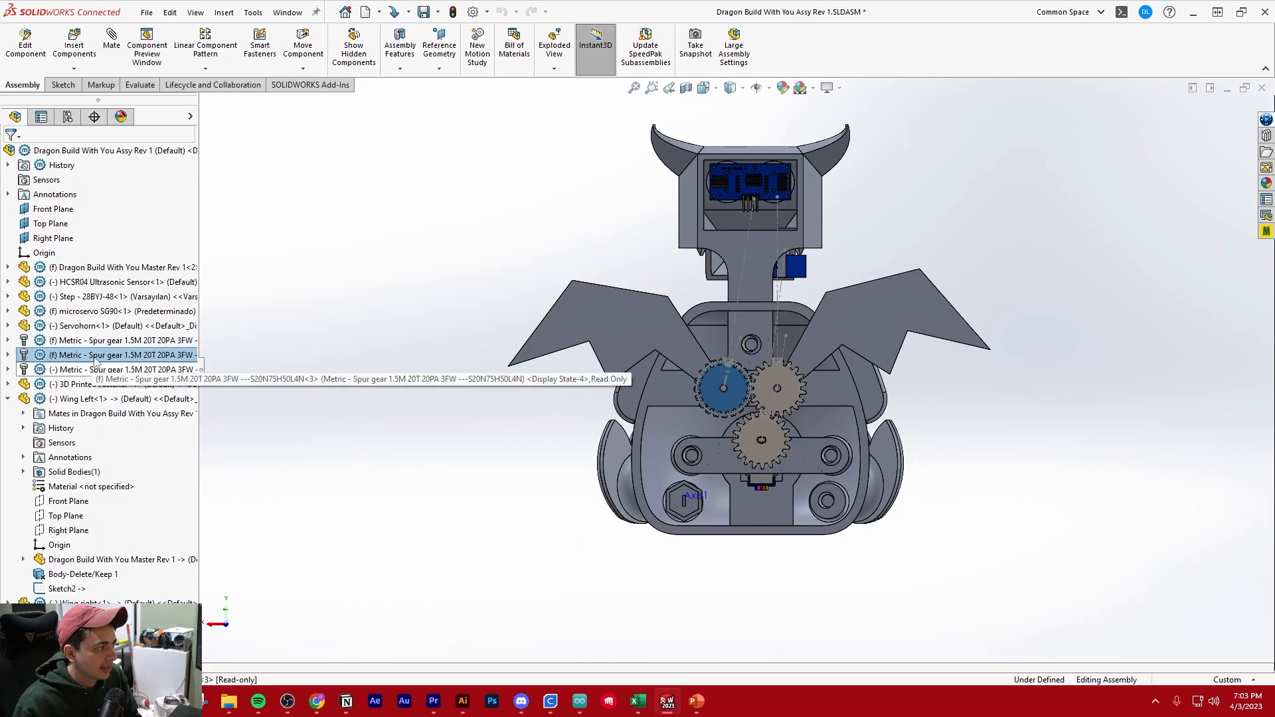
pyautogui.rightClick(96, 361)
pyautogui.click(191, 220)
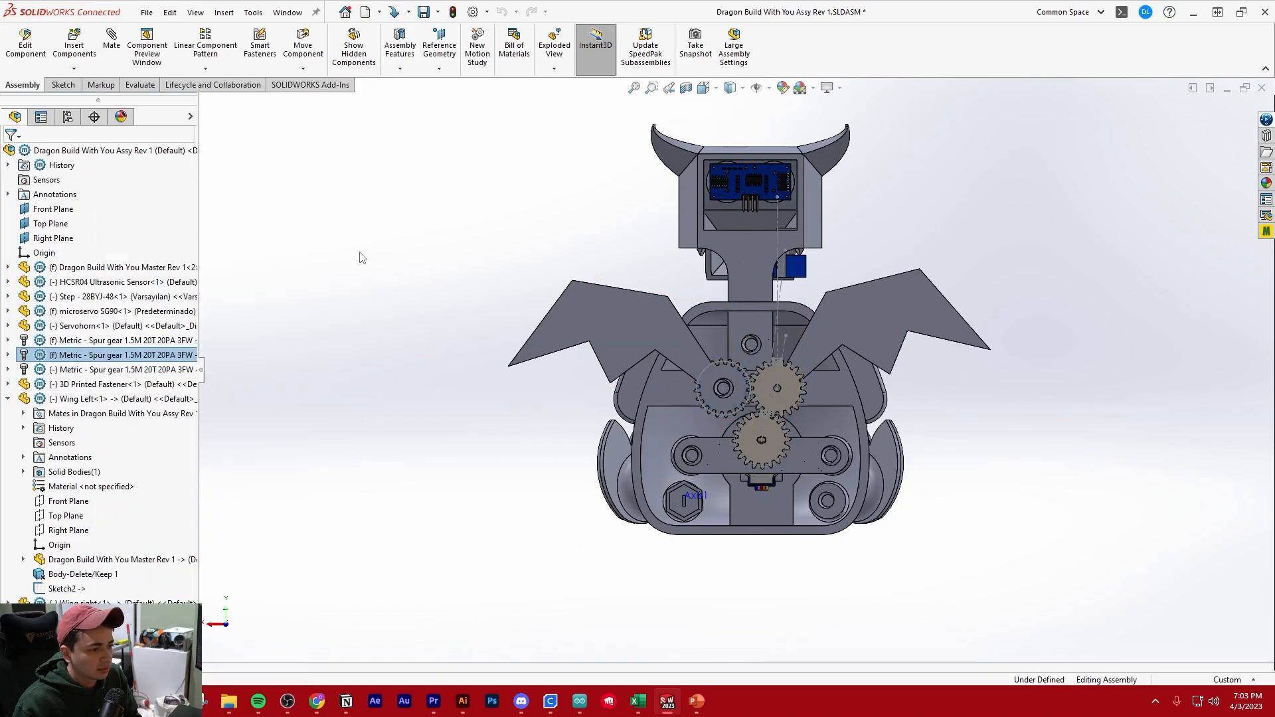
pyautogui.scroll(-3, 827, 350)
pyautogui.scroll(-3, 700, 400)
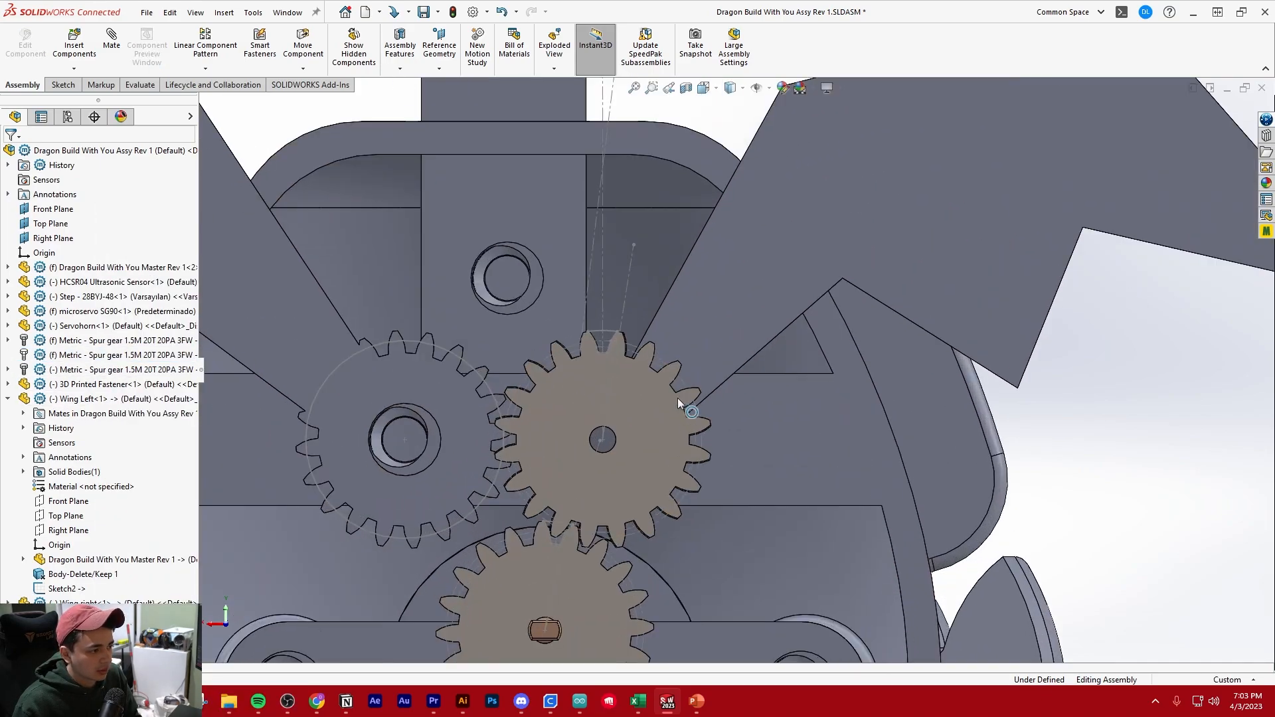
pyautogui.scroll(5, 731, 332)
pyautogui.click(748, 322)
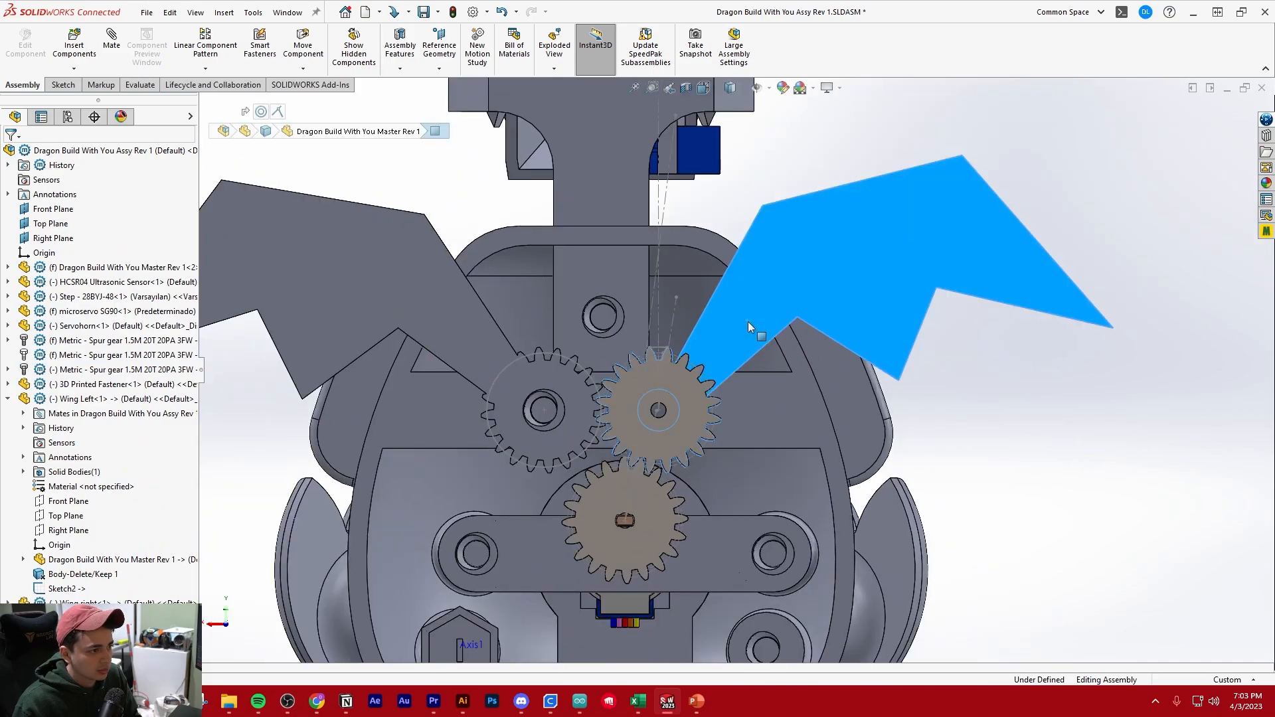
pyautogui.click(844, 449)
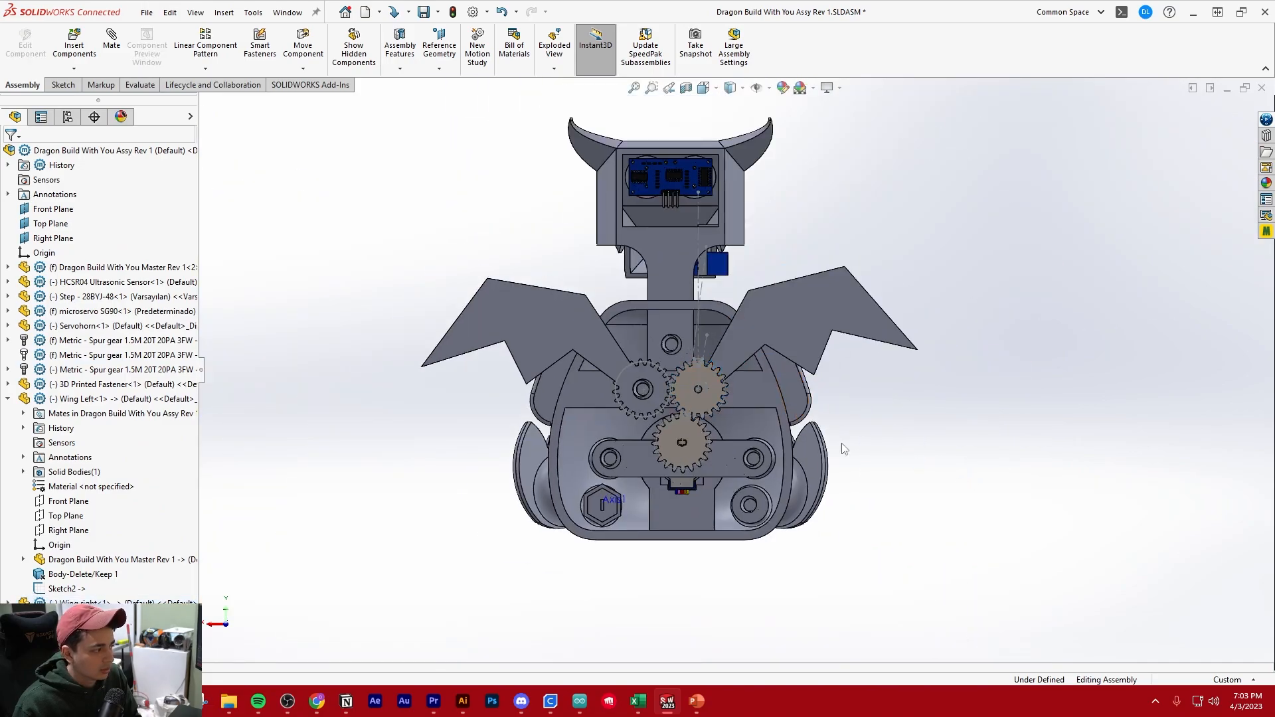
pyautogui.click(751, 329)
pyautogui.click(239, 208)
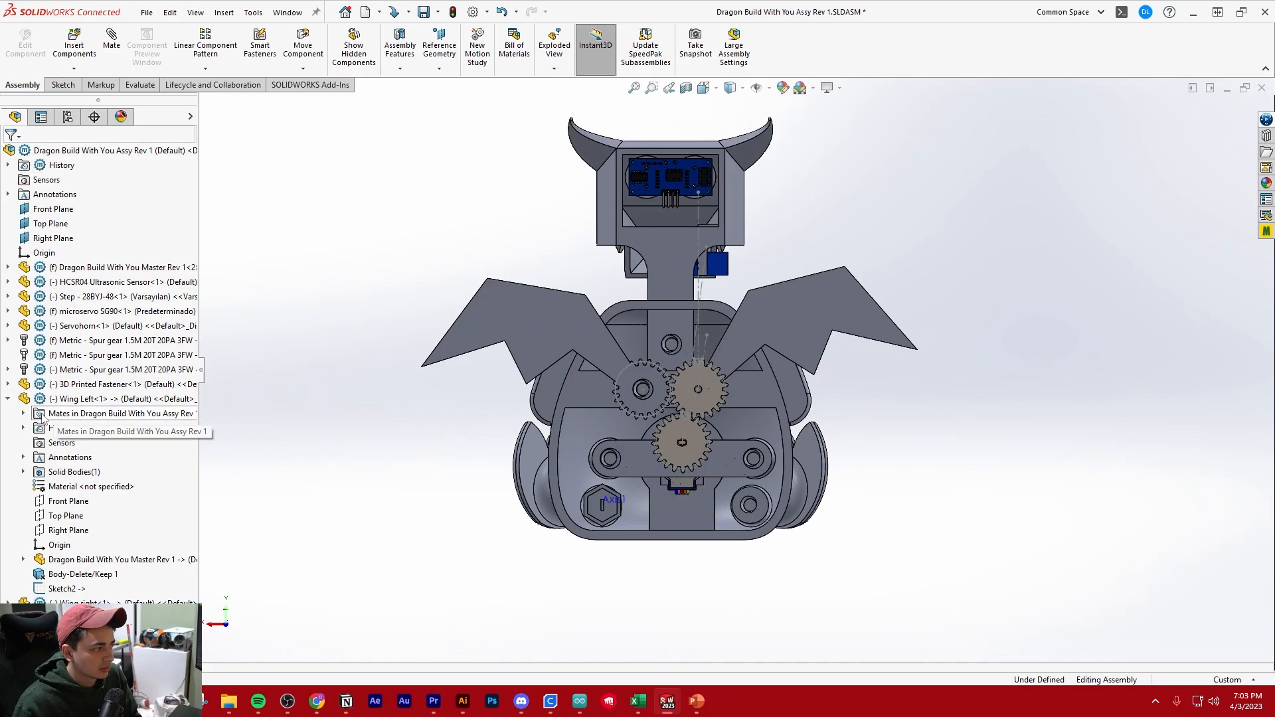
pyautogui.click(80, 399)
pyautogui.click(25, 51)
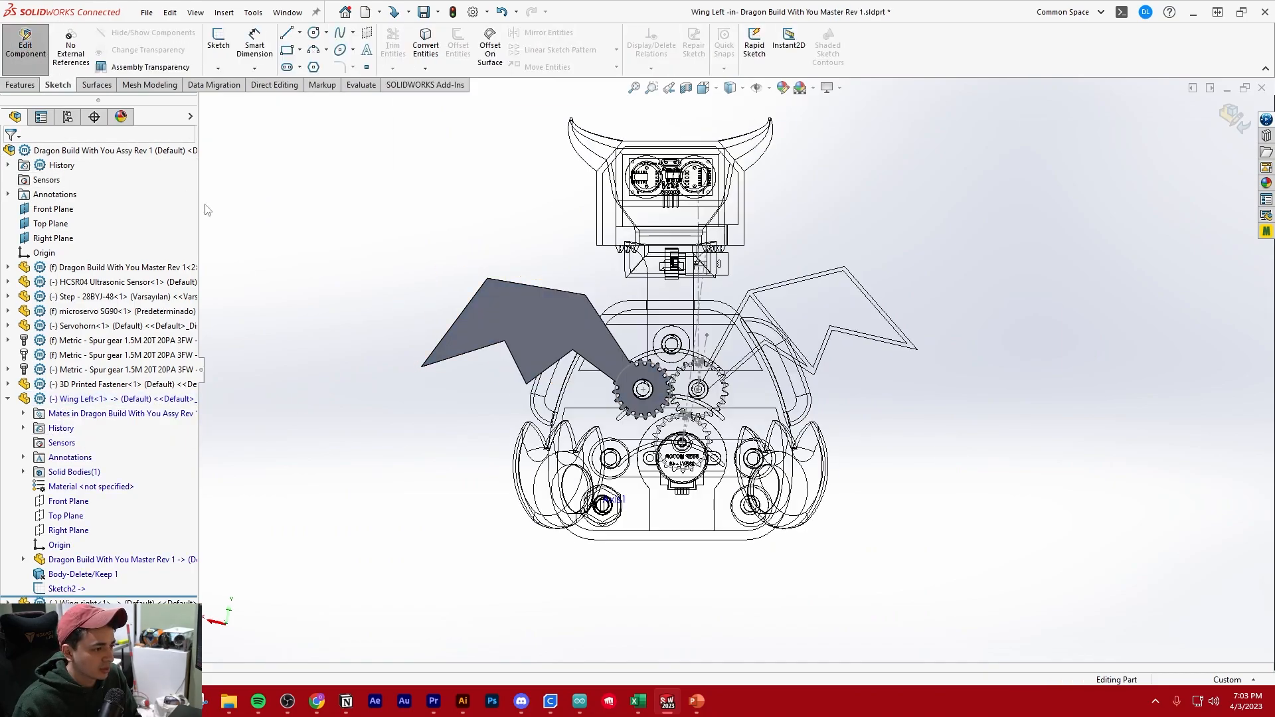
pyautogui.click(218, 36)
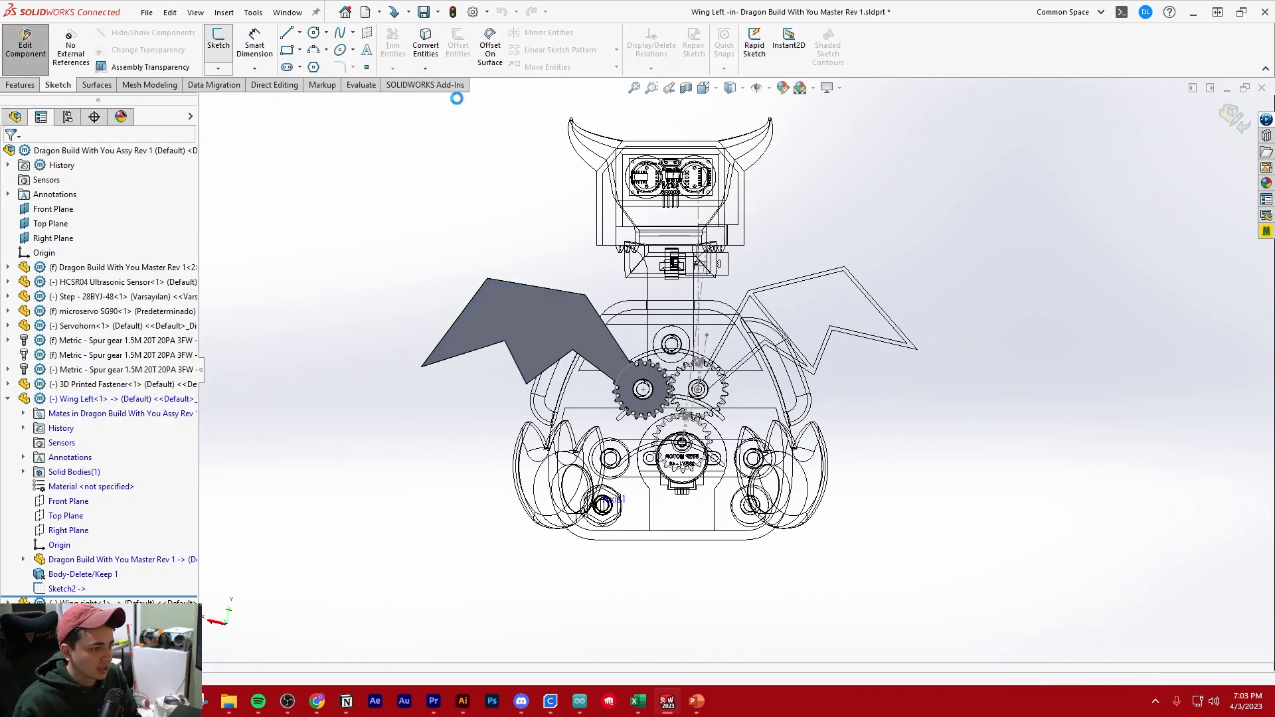
pyautogui.click(25, 44)
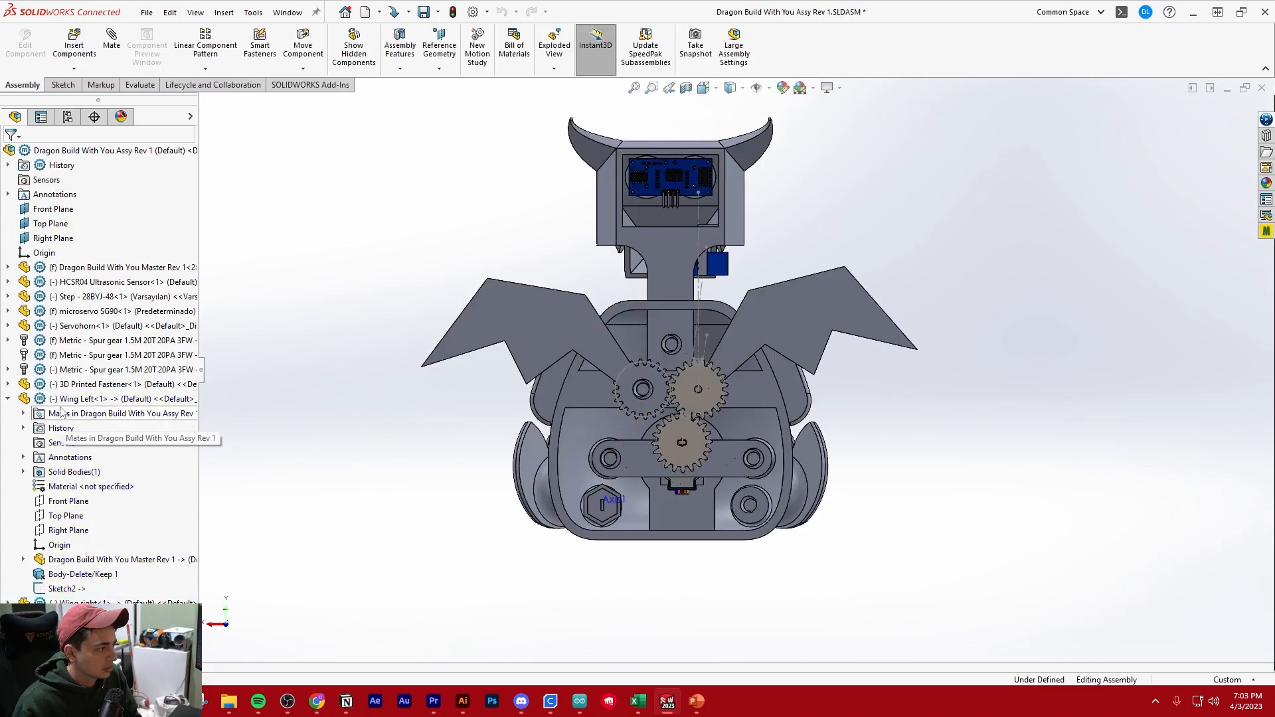
# Edit Wing right within the assembly and start a sketch on its flat rear face.
pyautogui.click(7, 399)
pyautogui.click(100, 413)
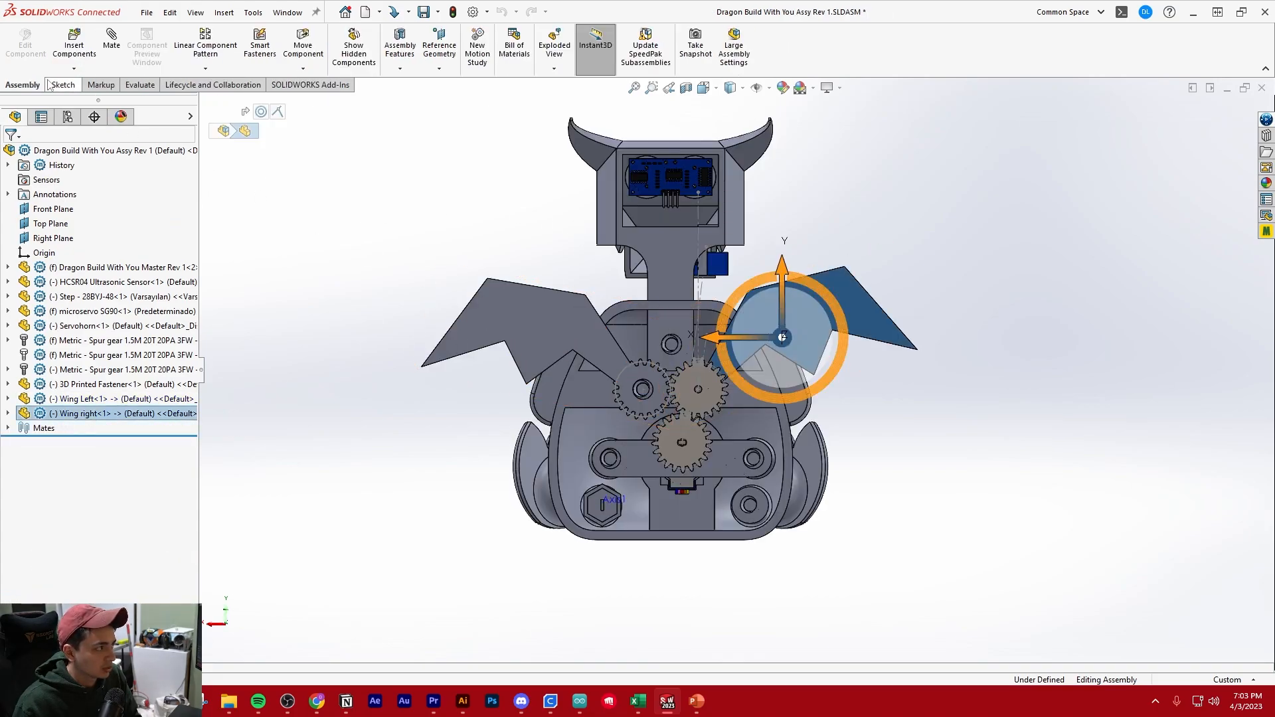
pyautogui.click(24, 44)
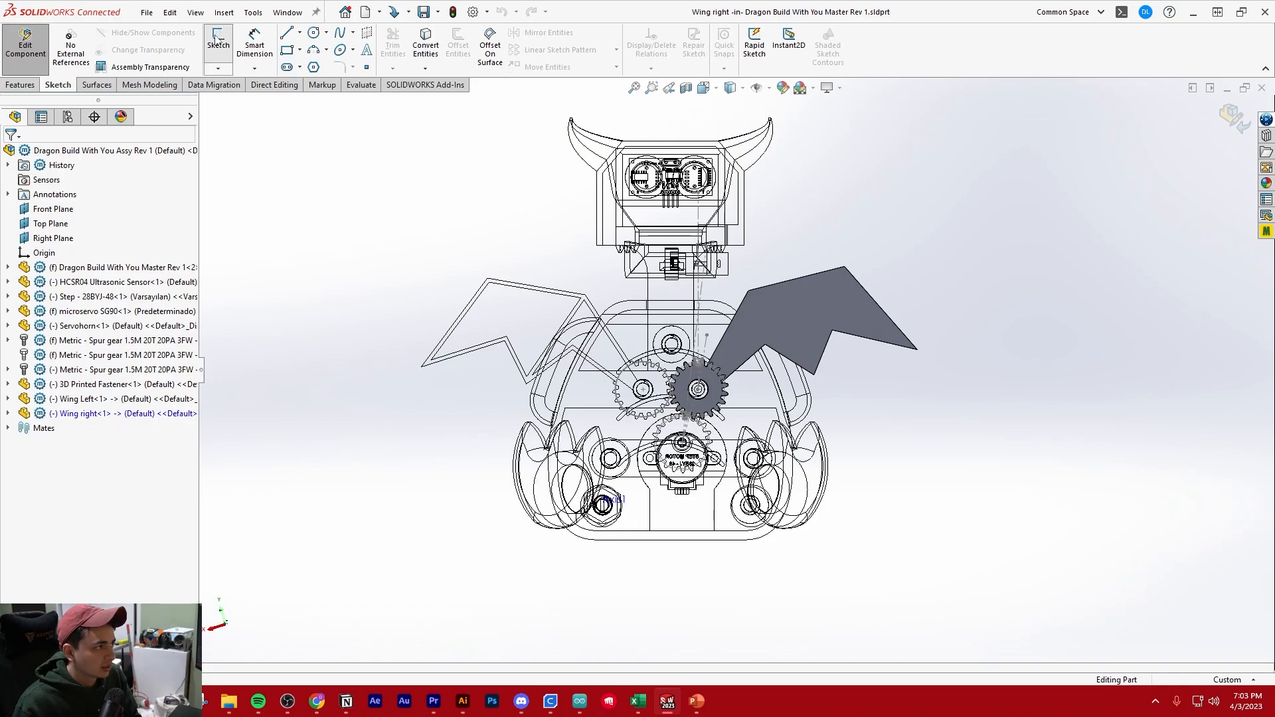
pyautogui.click(217, 36)
pyautogui.click(804, 325)
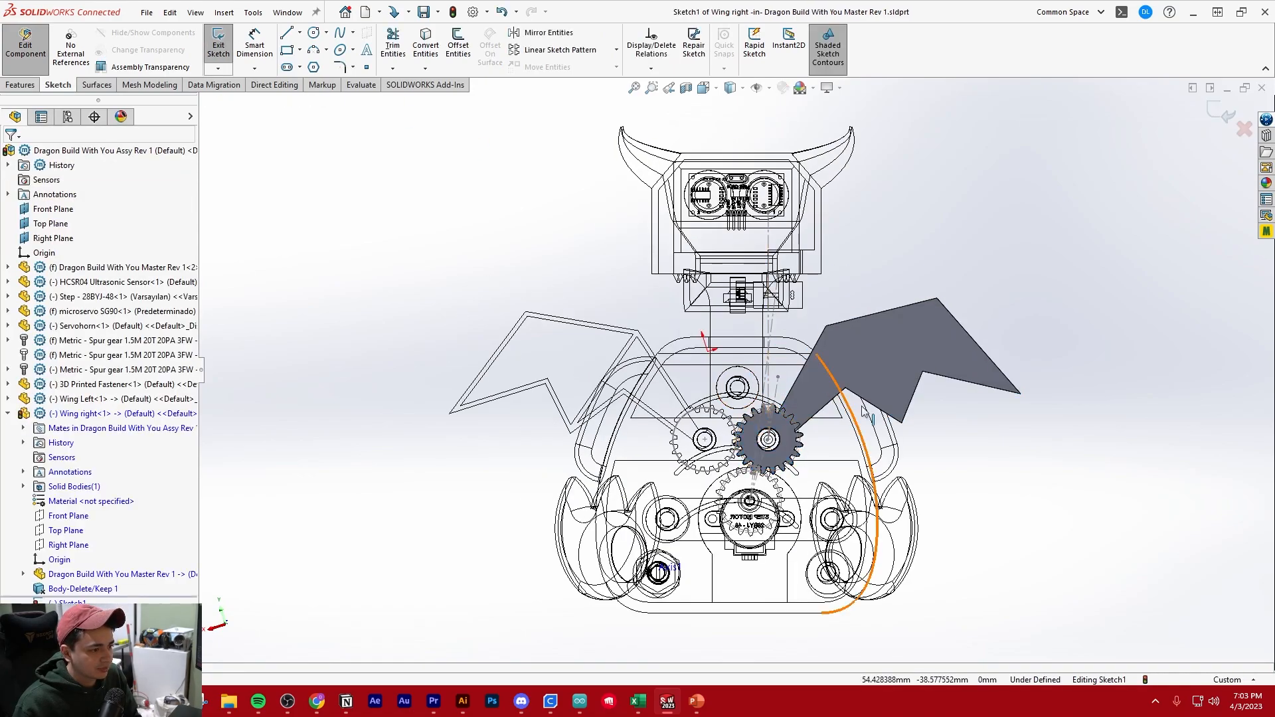
# Convert the overlying spur gear's pitch circle from TooCutSke into the Wing right sketch, and return to the assembly.
pyautogui.scroll(-5, 862, 412)
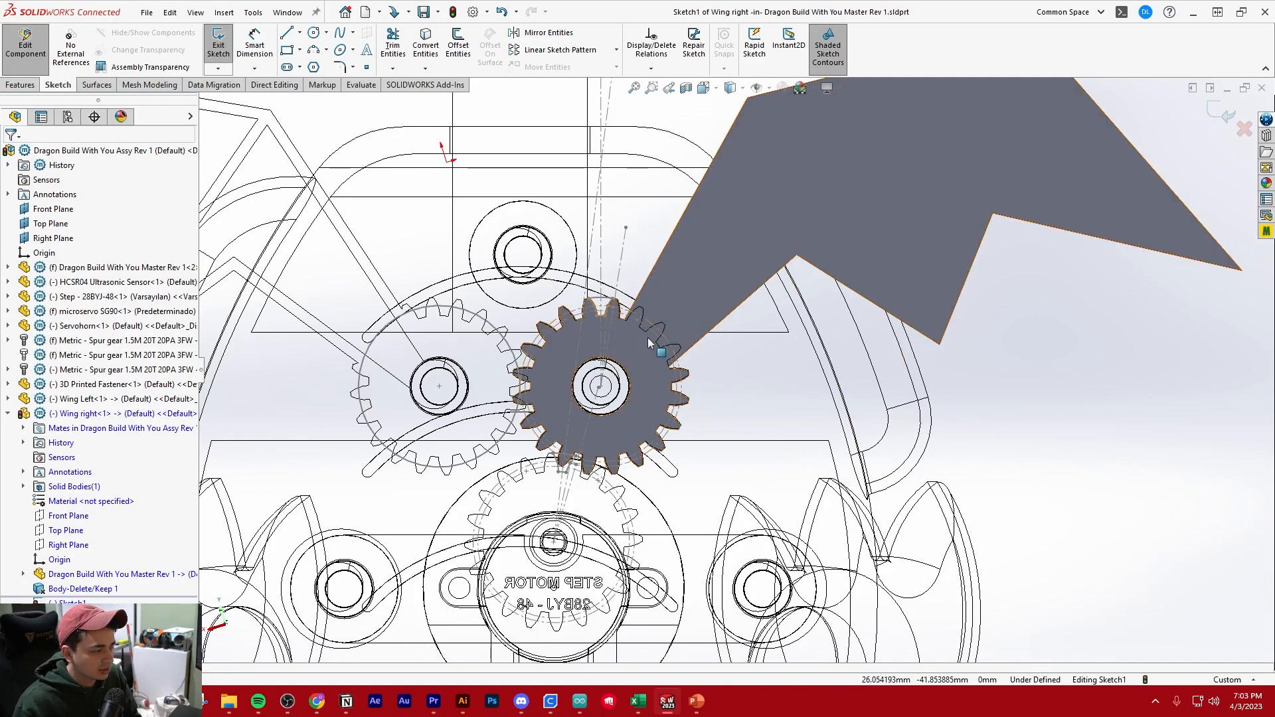
pyautogui.scroll(-2, 648, 337)
pyautogui.click(426, 48)
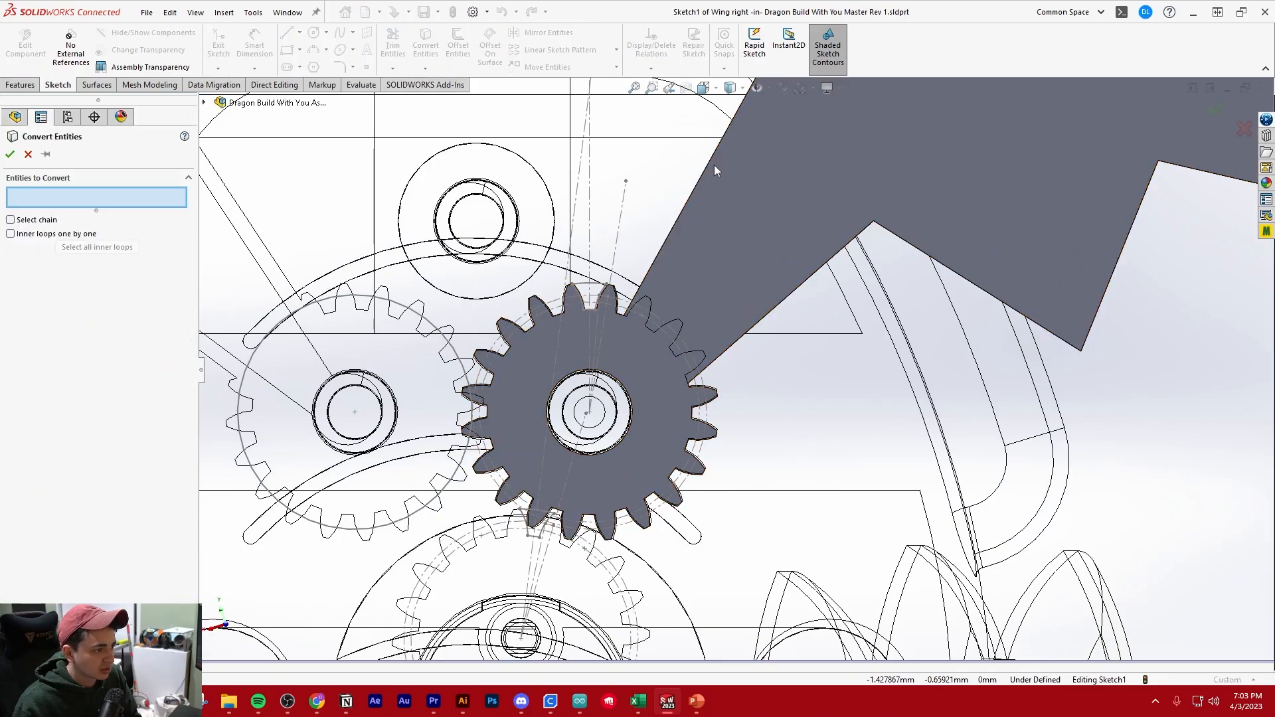
pyautogui.click(623, 307)
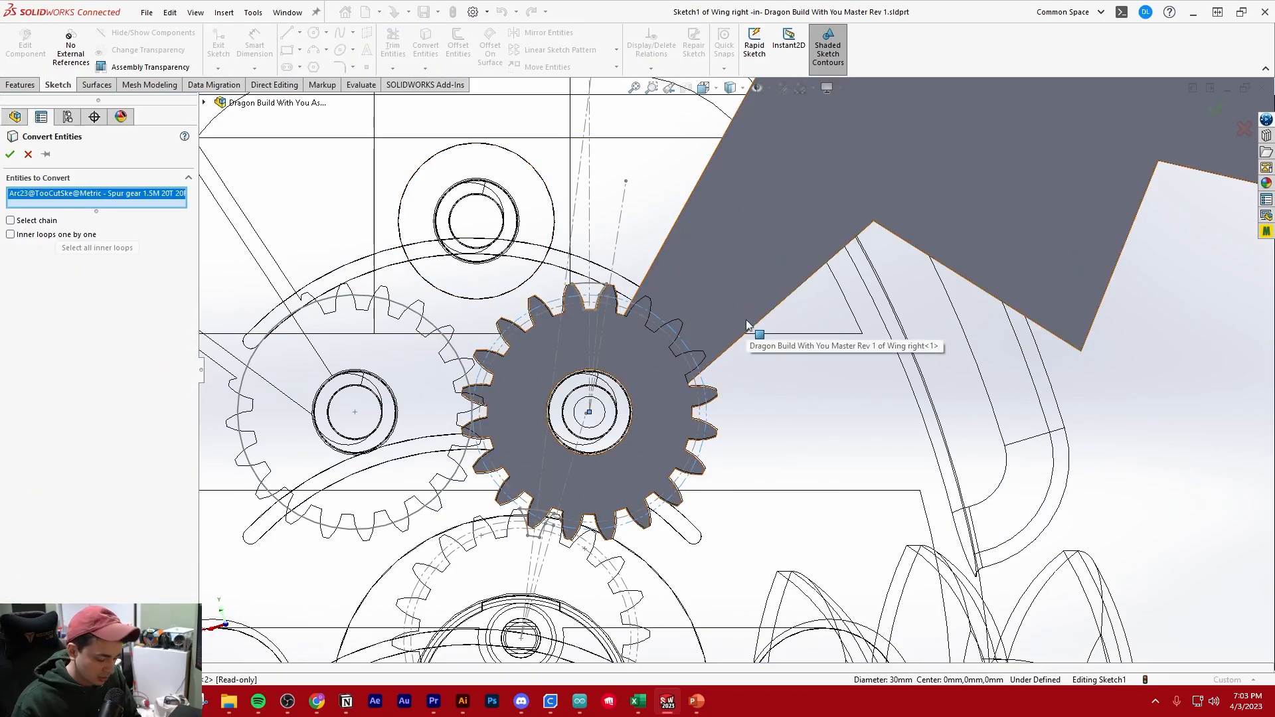
pyautogui.press('Return')
pyautogui.press('f')
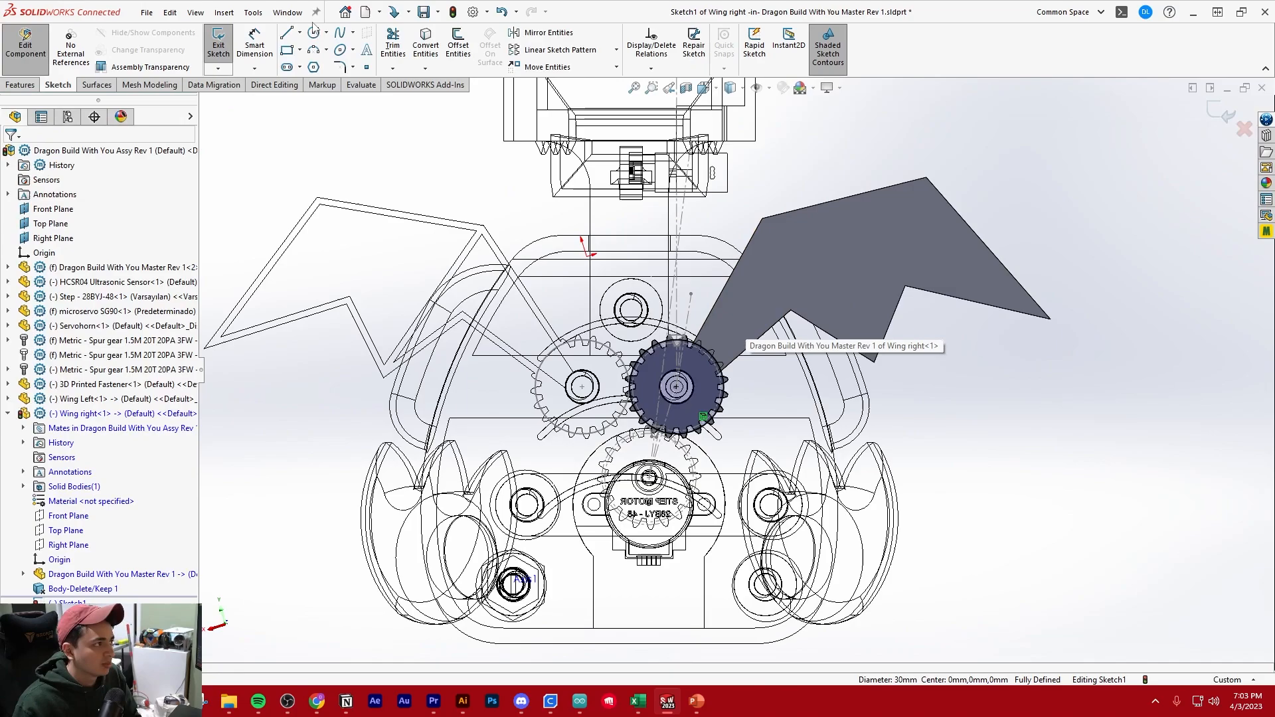
pyautogui.click(214, 44)
pyautogui.click(27, 57)
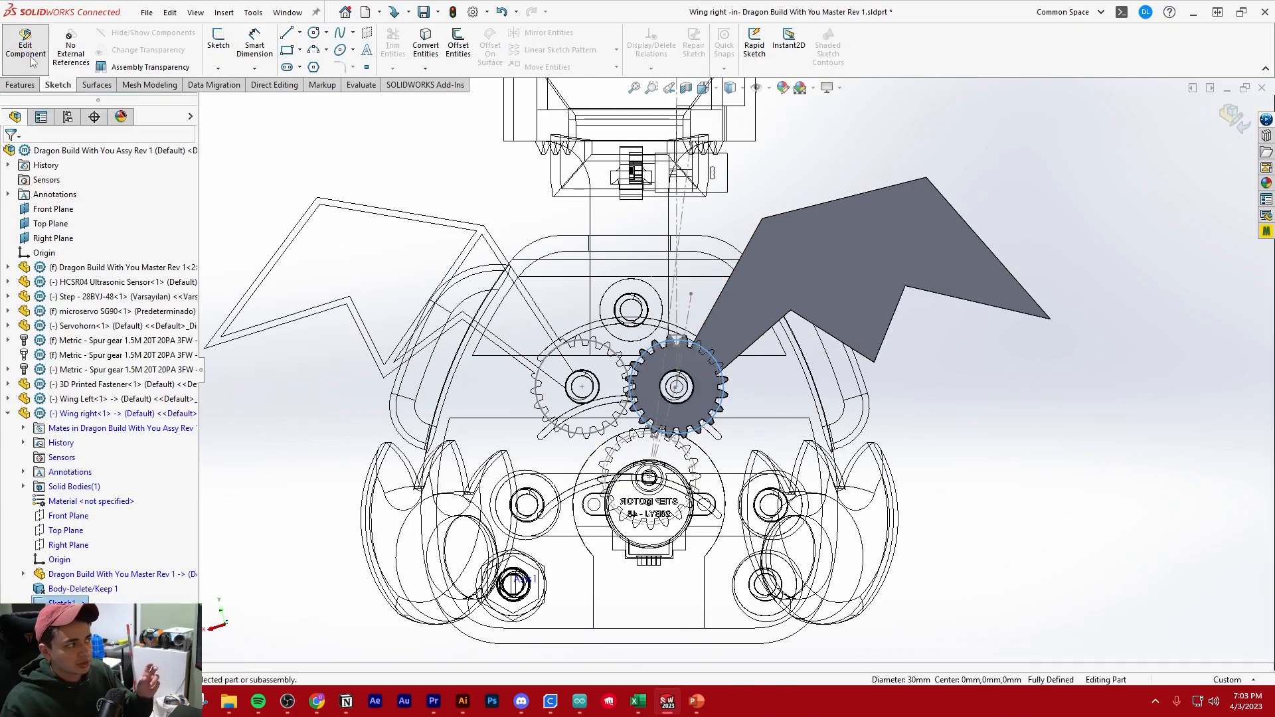
pyautogui.press('z')
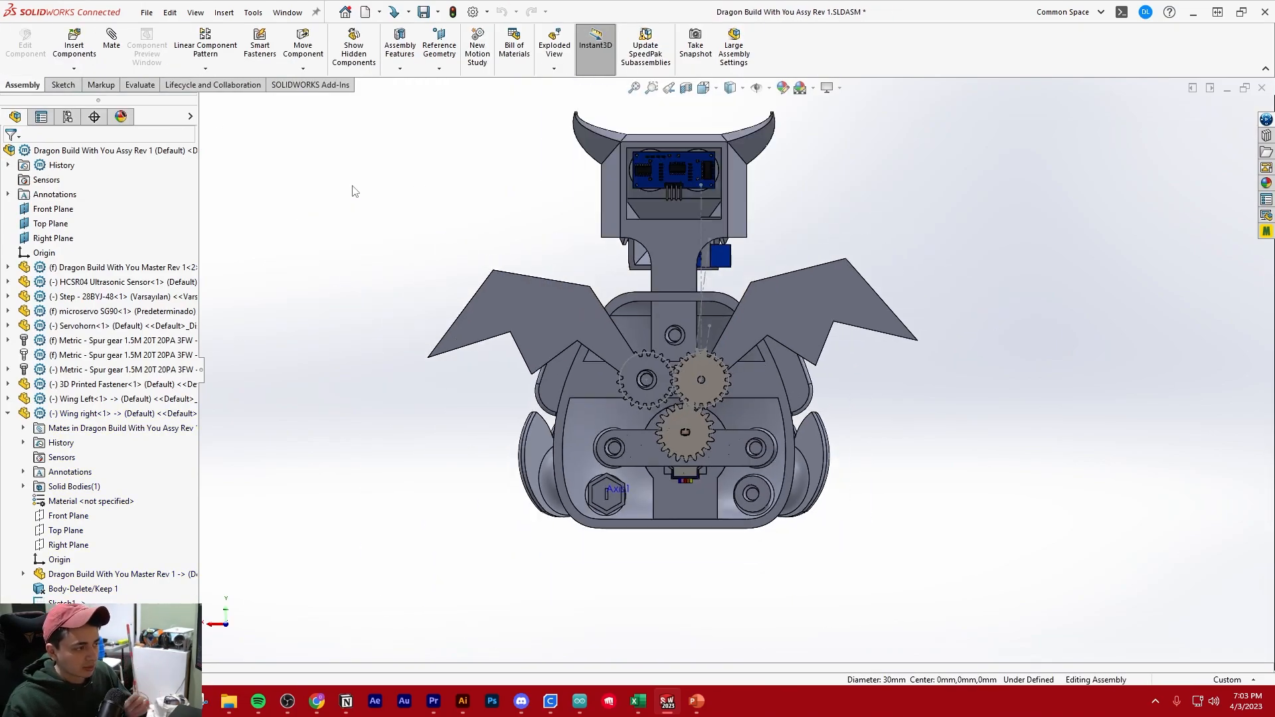
# Create a new part document.
pyautogui.hotkey('ctrl', 'n')
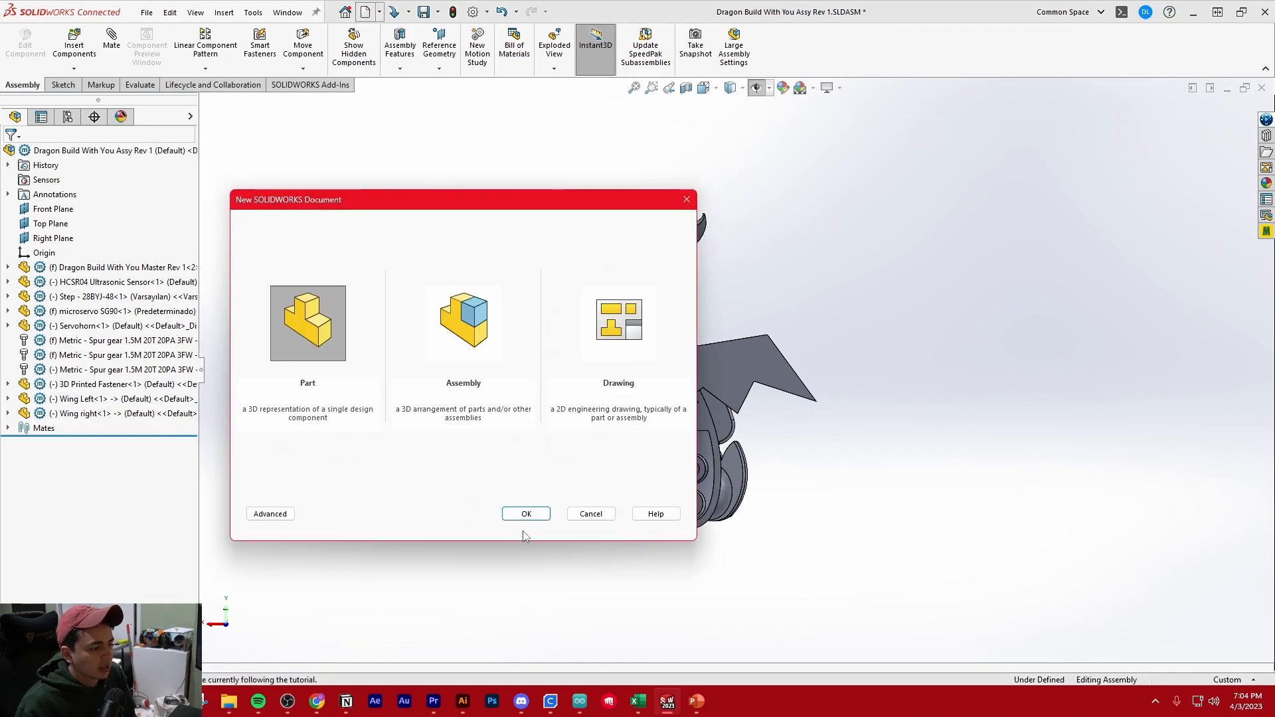
pyautogui.click(513, 519)
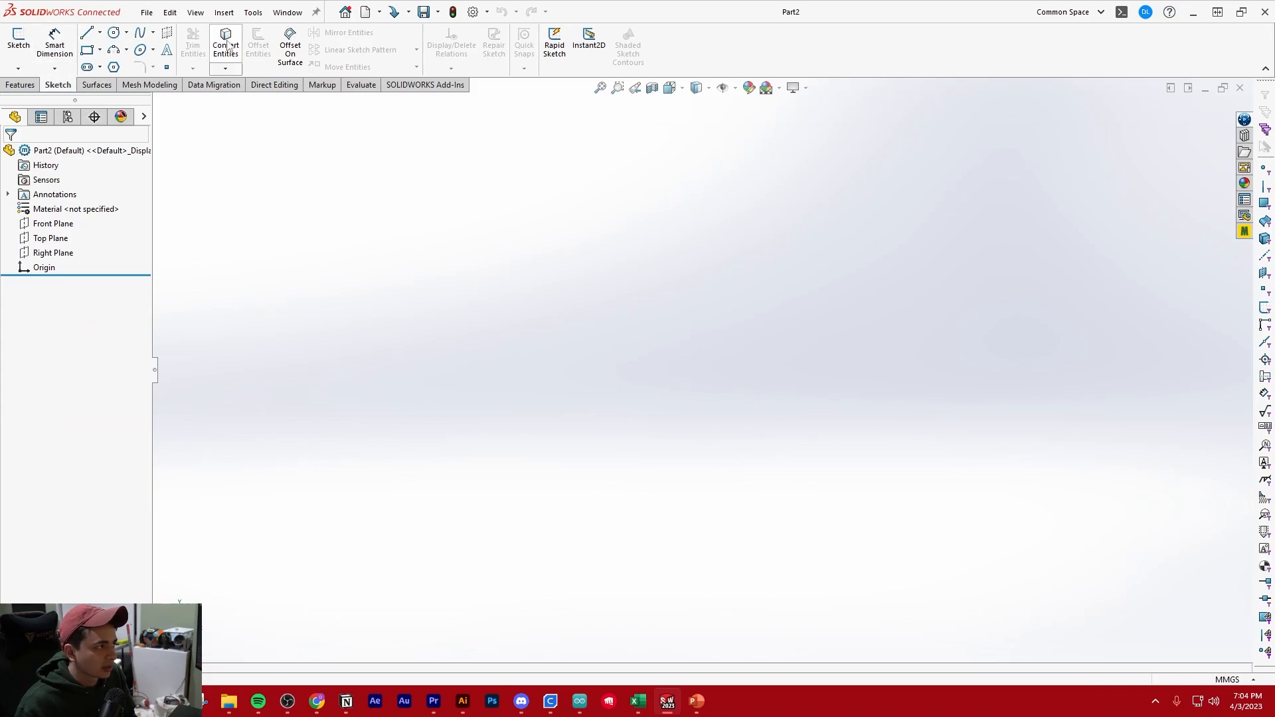
# Insert the Dragon Build With You Master Rev 1 part into the new part document.
pyautogui.click(224, 13)
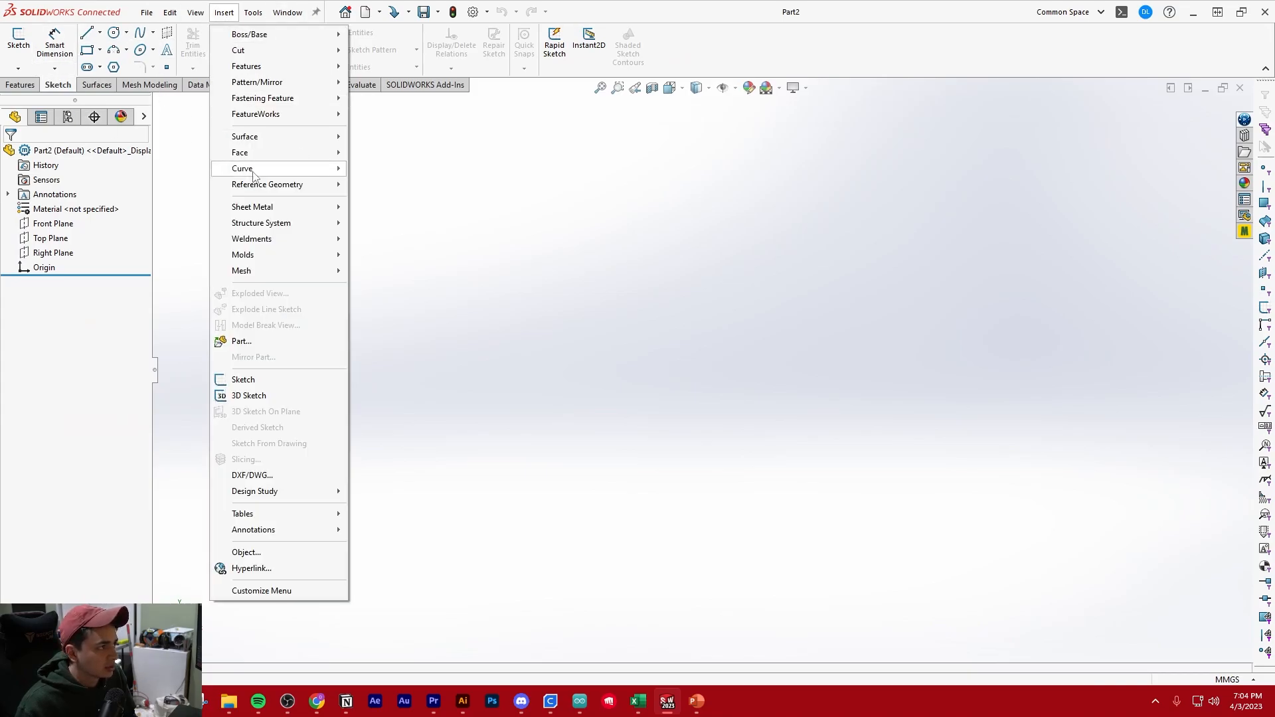
pyautogui.click(237, 342)
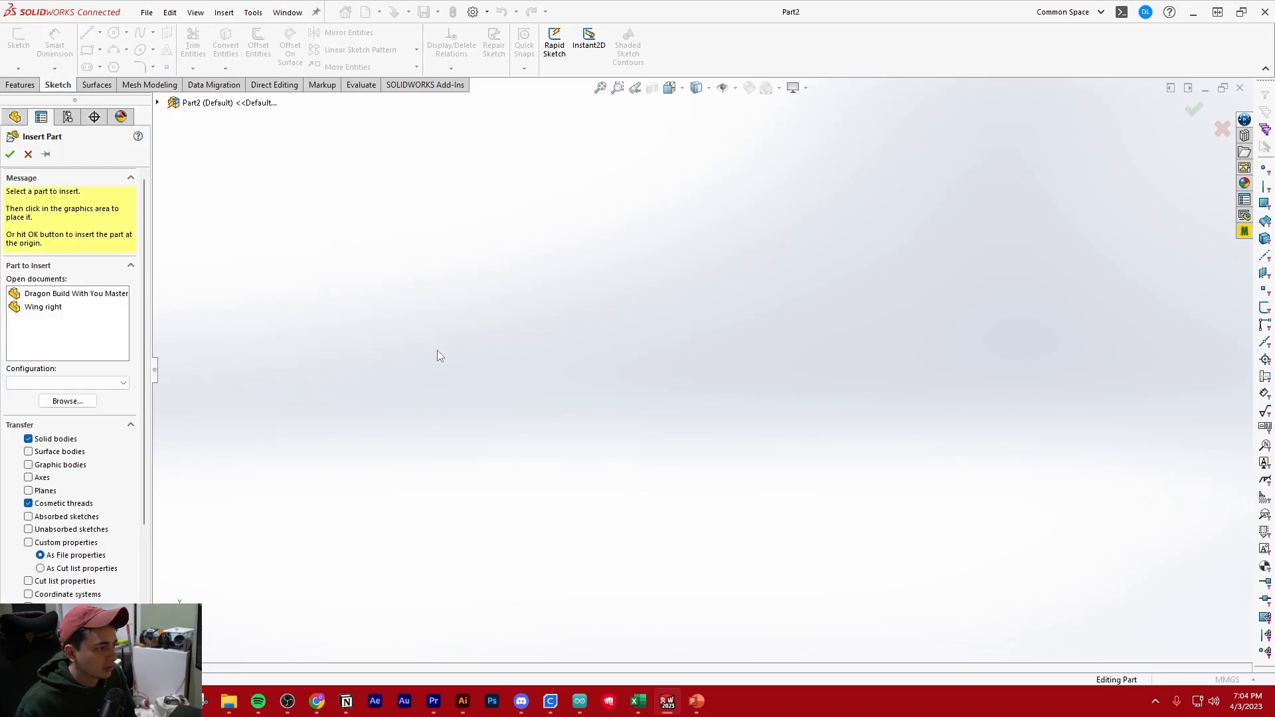
pyautogui.click(58, 295)
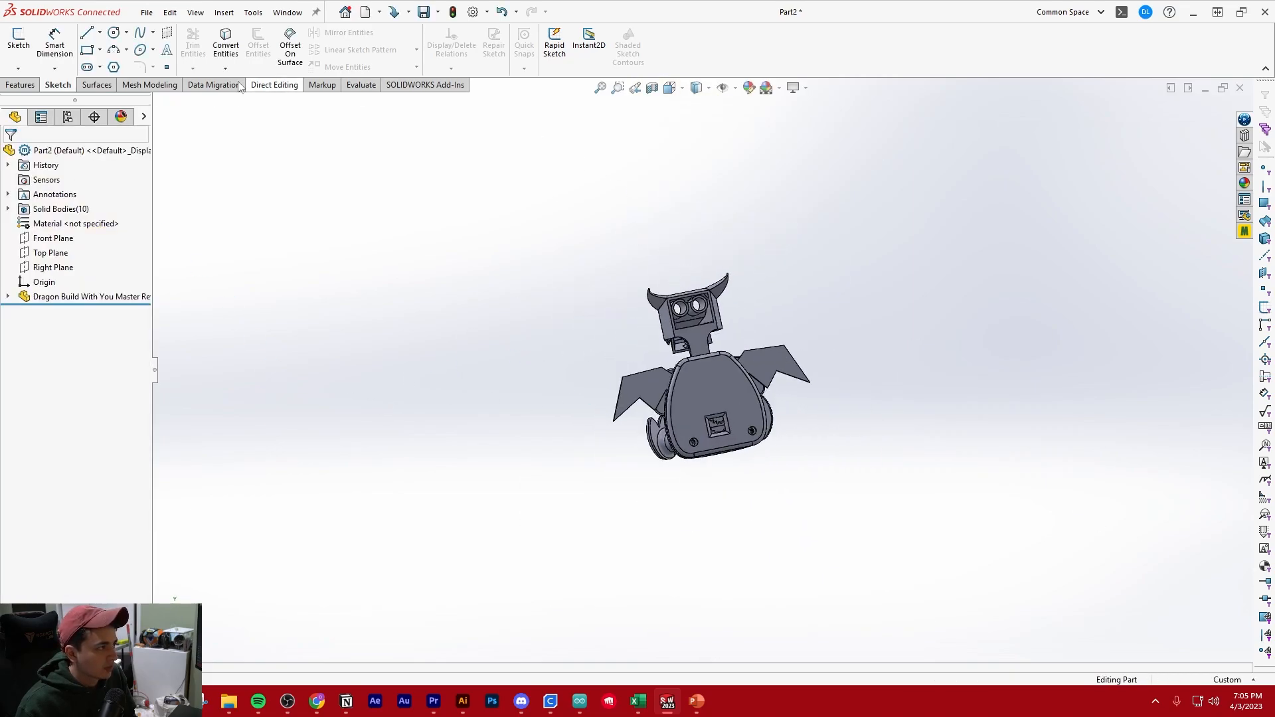
# Delete all bodies of the inserted dragon part except the Stepper Gear body.
pyautogui.click(275, 85)
pyautogui.click(193, 43)
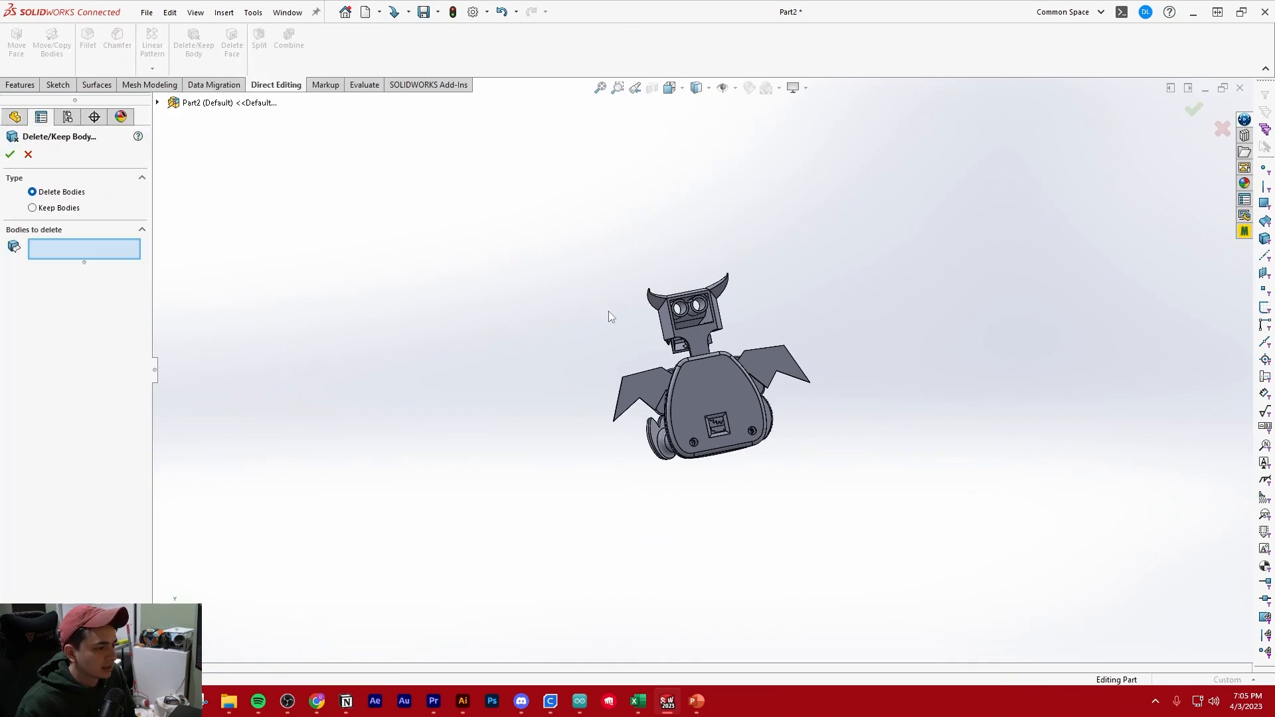
pyautogui.moveTo(510, 185); pyautogui.dragTo(893, 535)
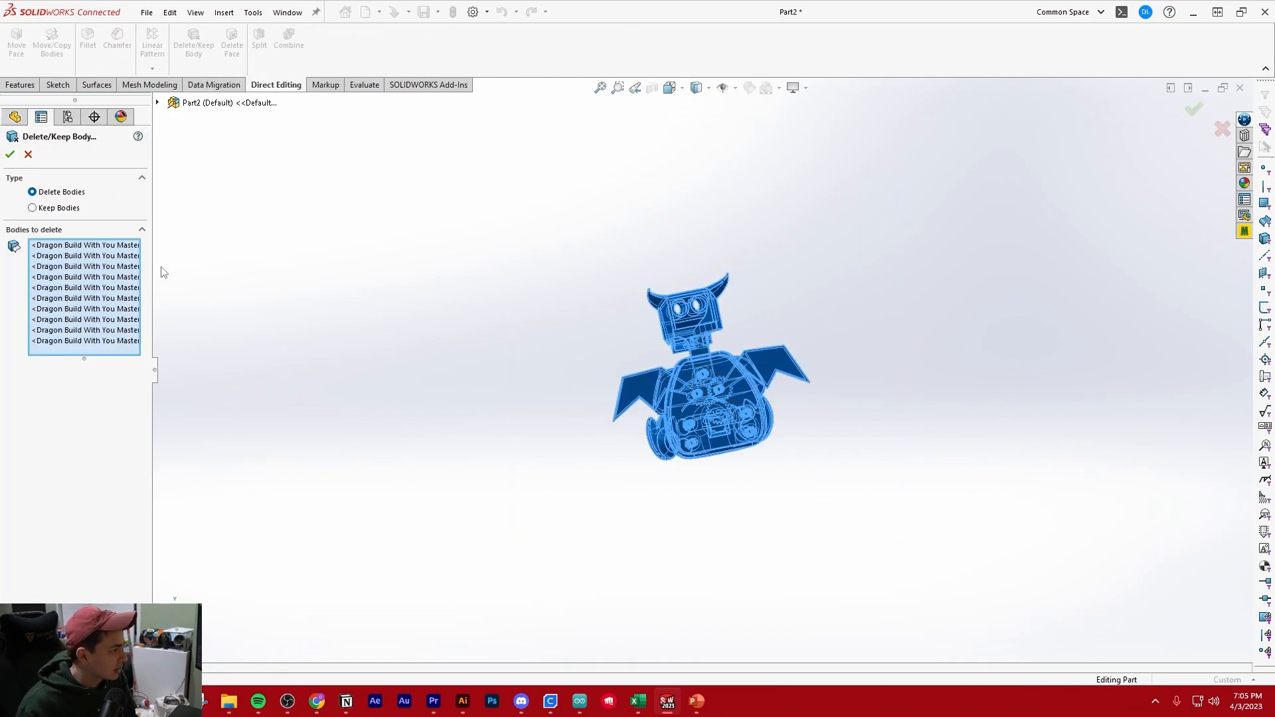
pyautogui.moveTo(153, 269); pyautogui.dragTo(417, 273)
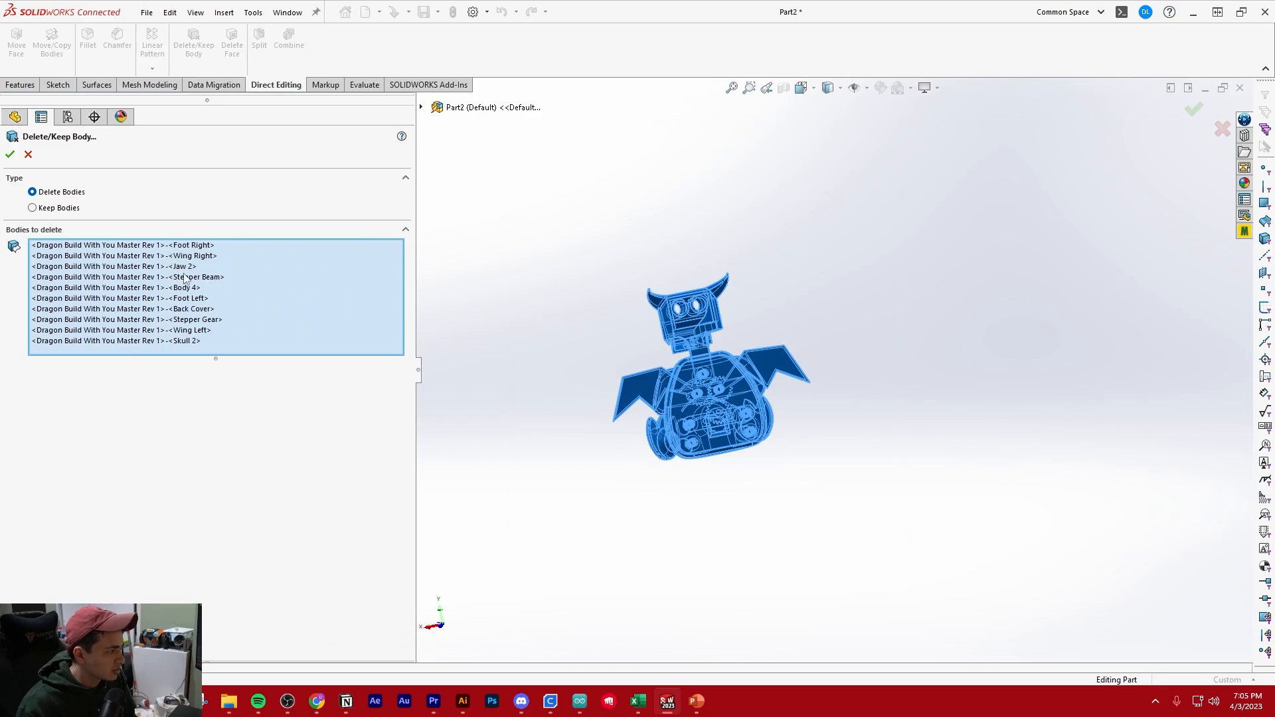
pyautogui.rightClick(179, 320)
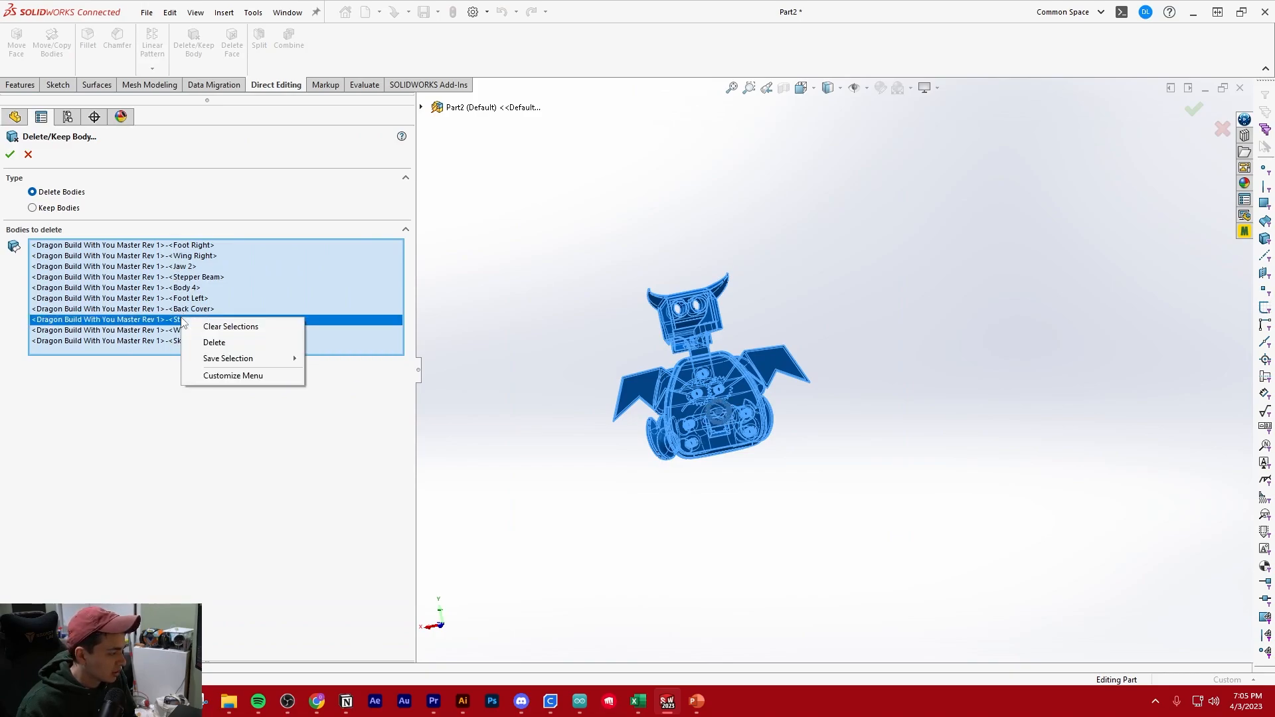
pyautogui.click(206, 343)
# Save the part as "stepper gear" in the Test Swing Simulation folder.
pyautogui.scroll(2, 696, 394)
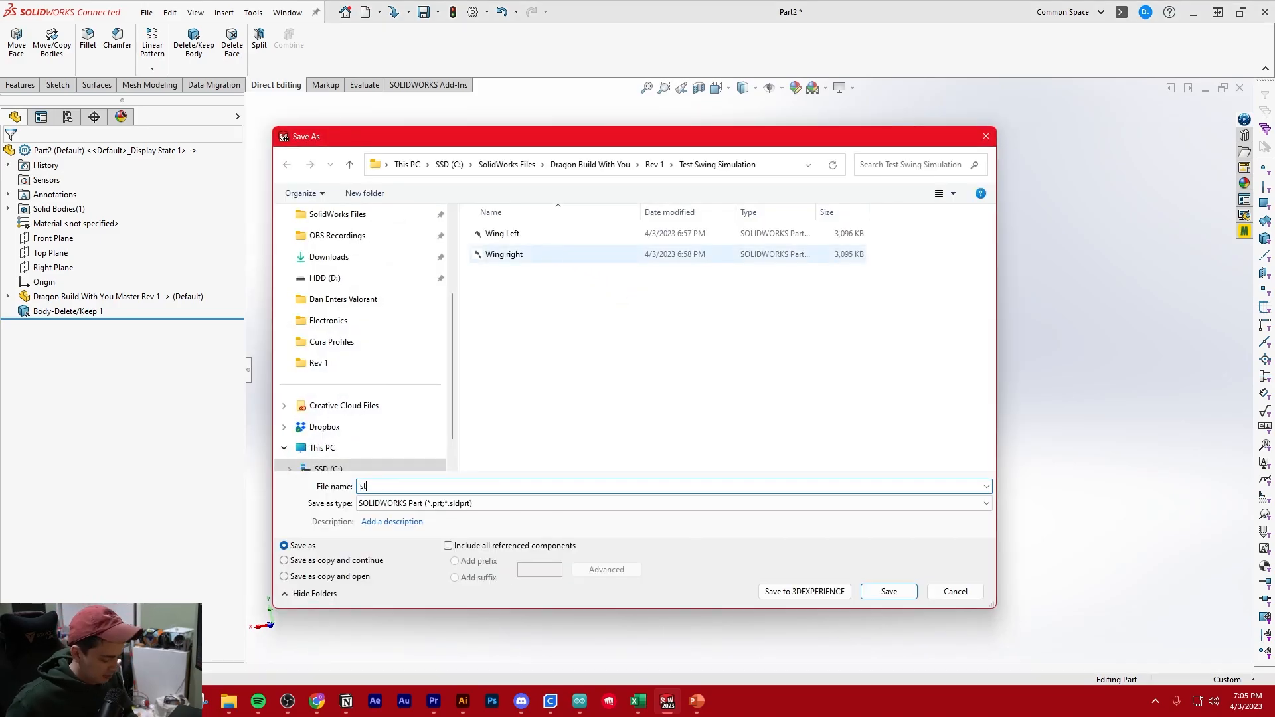
pyautogui.write('ar')
pyautogui.press('Return')
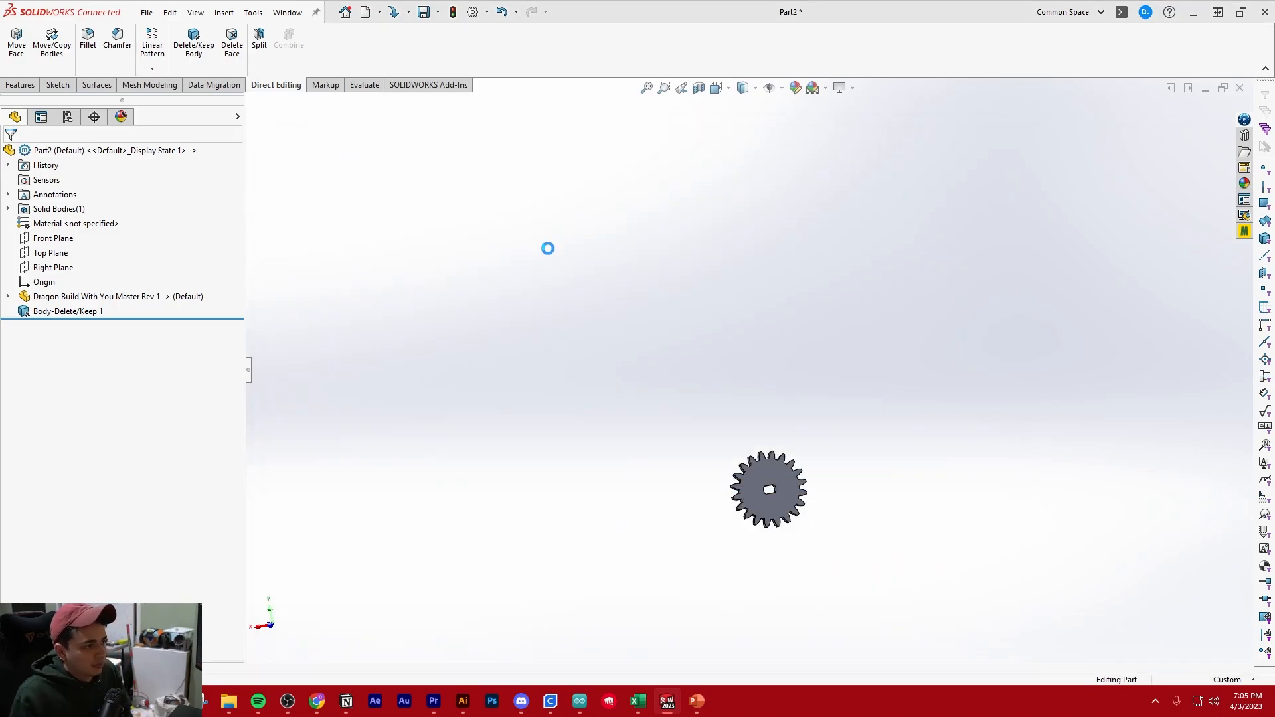
# Insert the stepper gear part into the Dragon Build With You Assy Rev 1 assembly, placing it beside the dragon's wing.
pyautogui.click(288, 12)
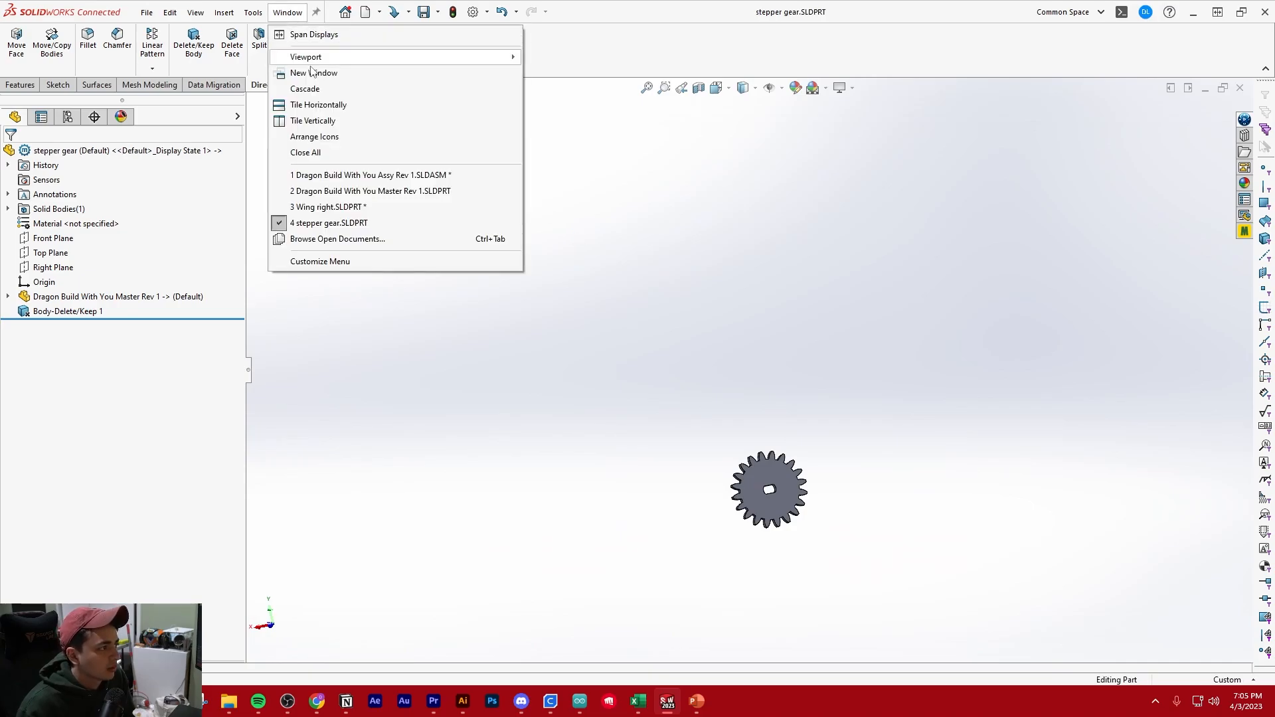
pyautogui.click(372, 174)
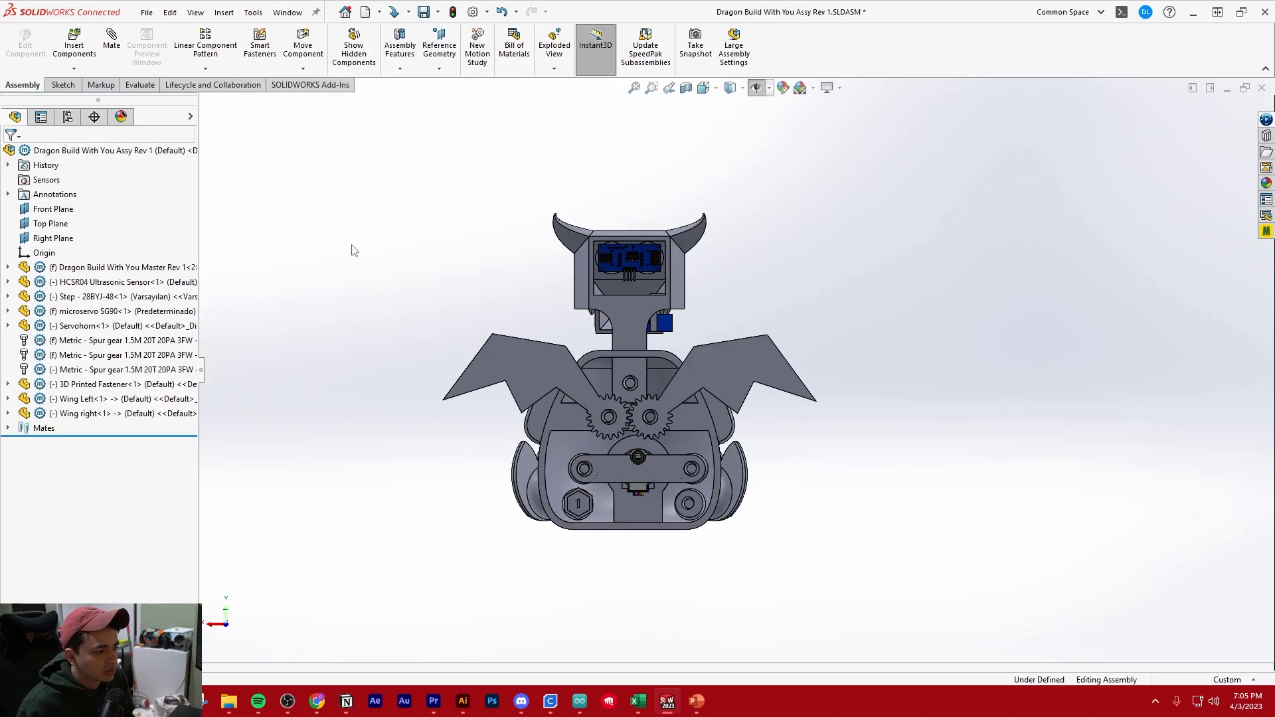
pyautogui.scroll(-5, 665, 464)
pyautogui.click(75, 46)
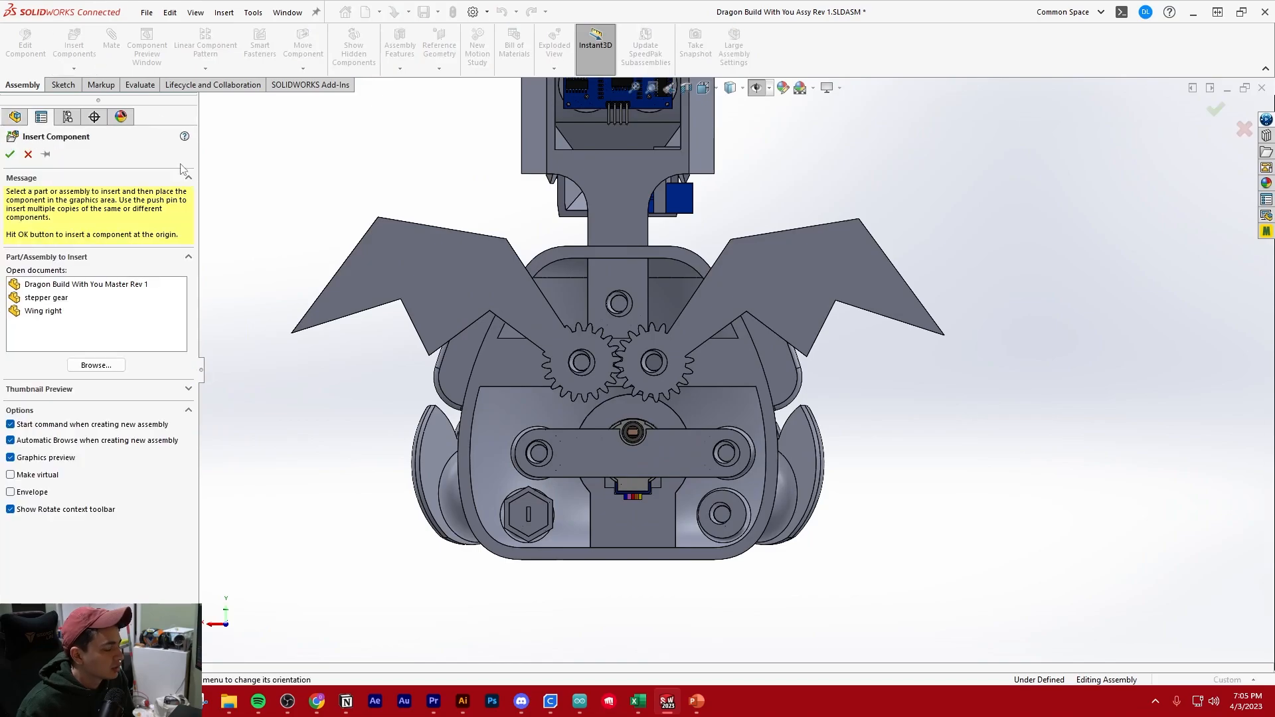
pyautogui.click(46, 298)
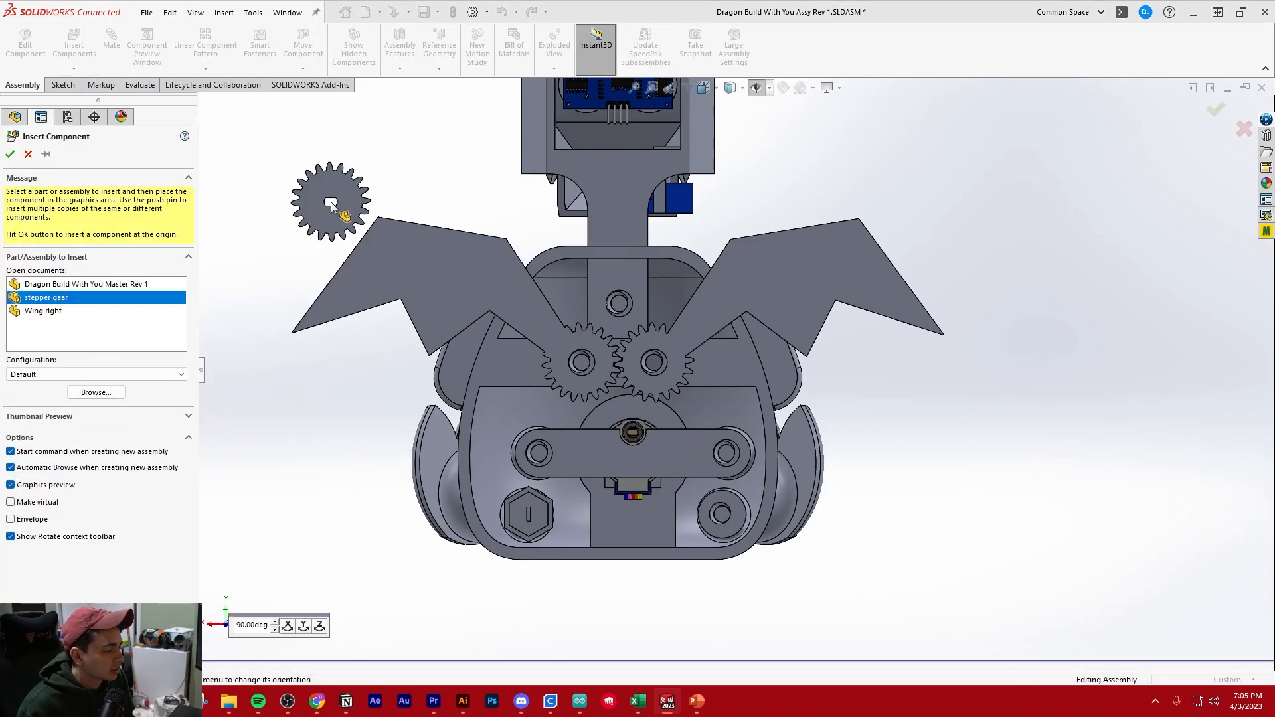
pyautogui.click(353, 198)
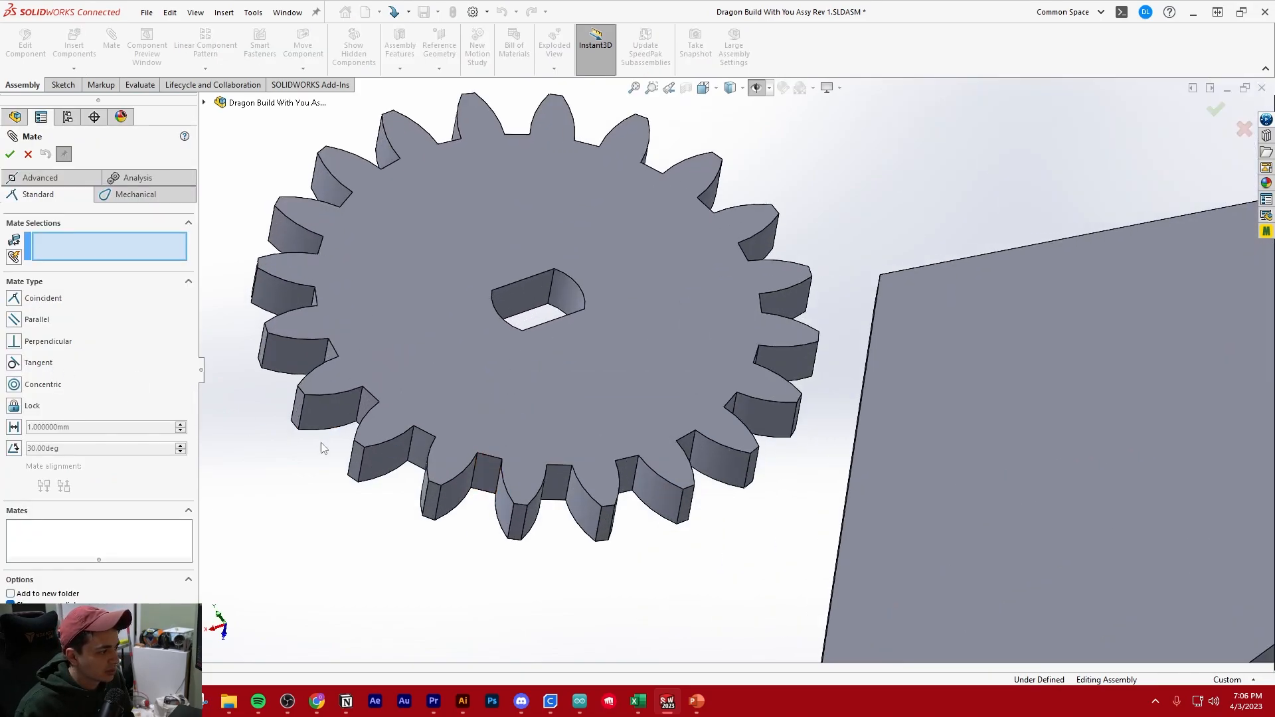
# Add a concentric mate between a cylindrical face of the stepper gear and the round collar around the stepper motor's shaft.
pyautogui.click(480, 466)
pyautogui.scroll(8, 432, 401)
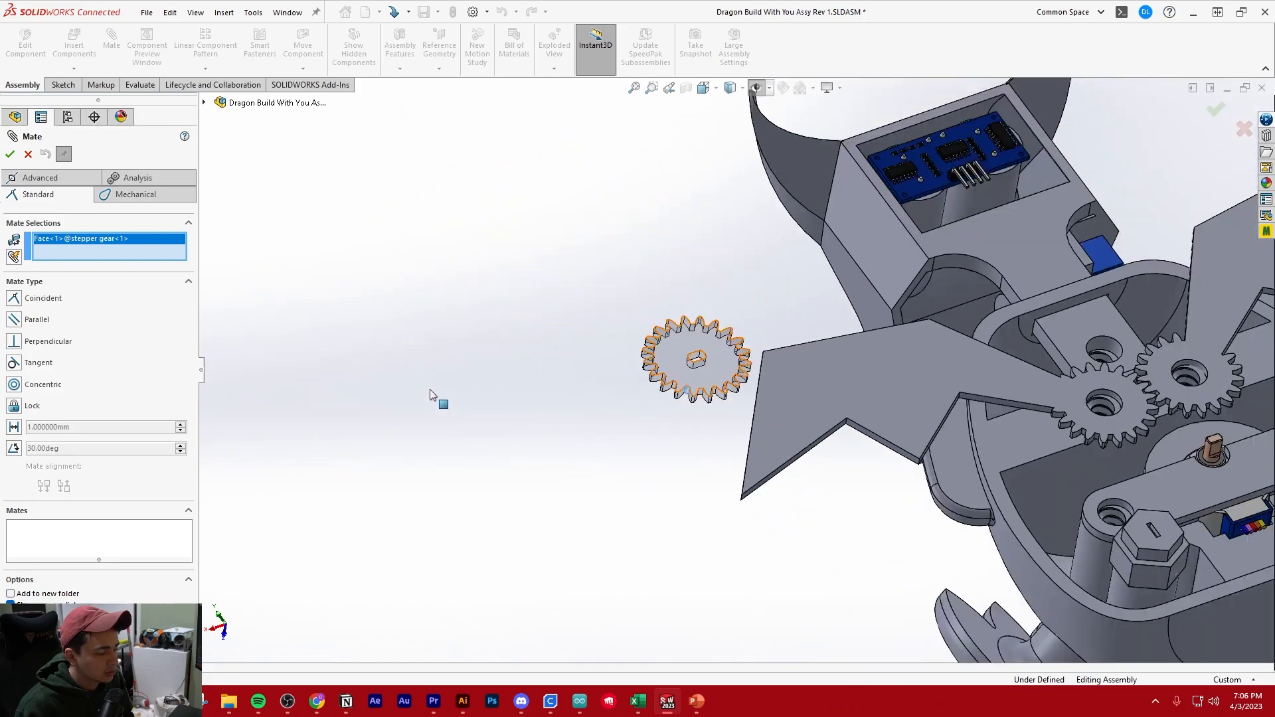
pyautogui.scroll(3, 430, 394)
pyautogui.scroll(-5, 898, 398)
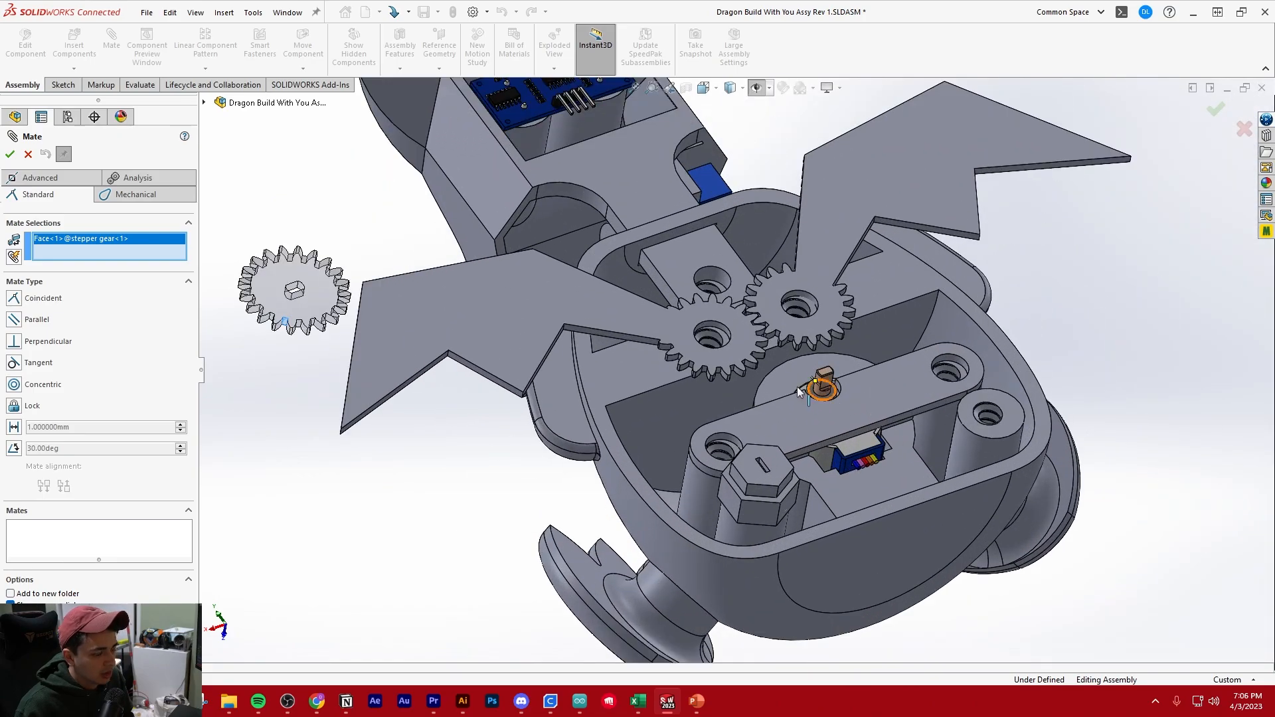
pyautogui.scroll(-6, 815, 378)
pyautogui.moveTo(815, 377); pyautogui.dragTo(847, 408, button='middle')
pyautogui.scroll(-1, 846, 409)
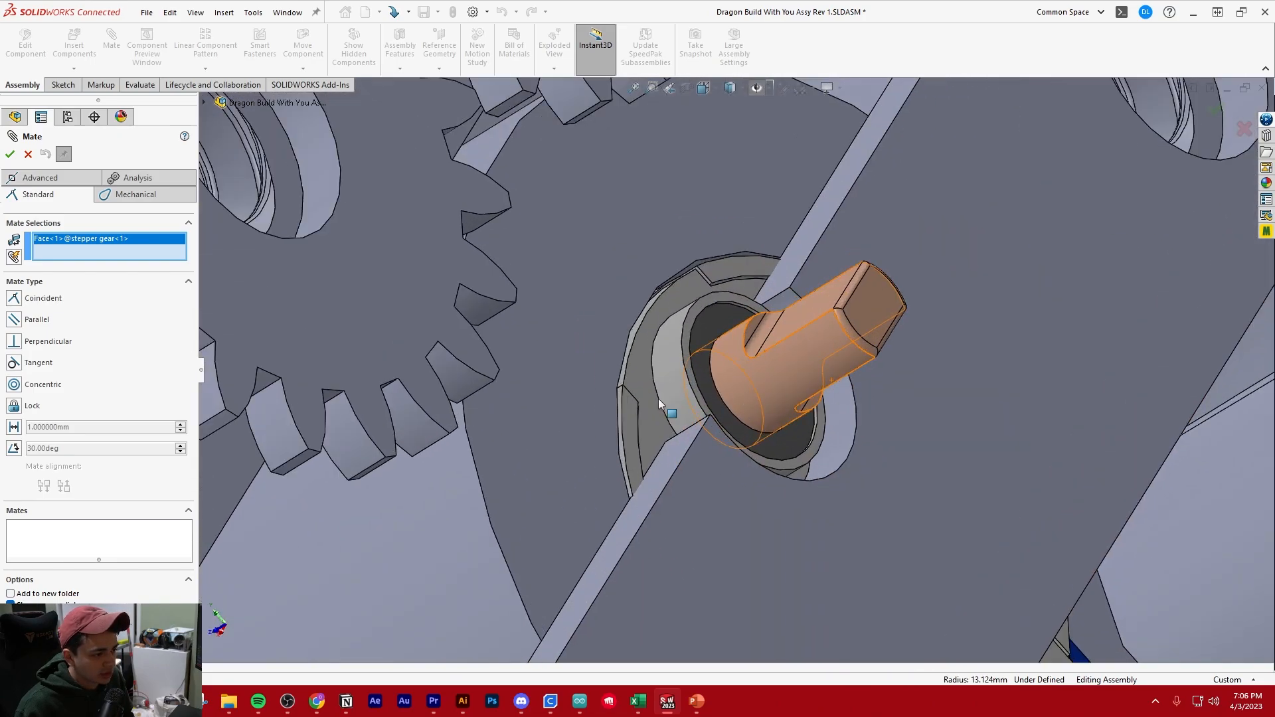
pyautogui.click(672, 377)
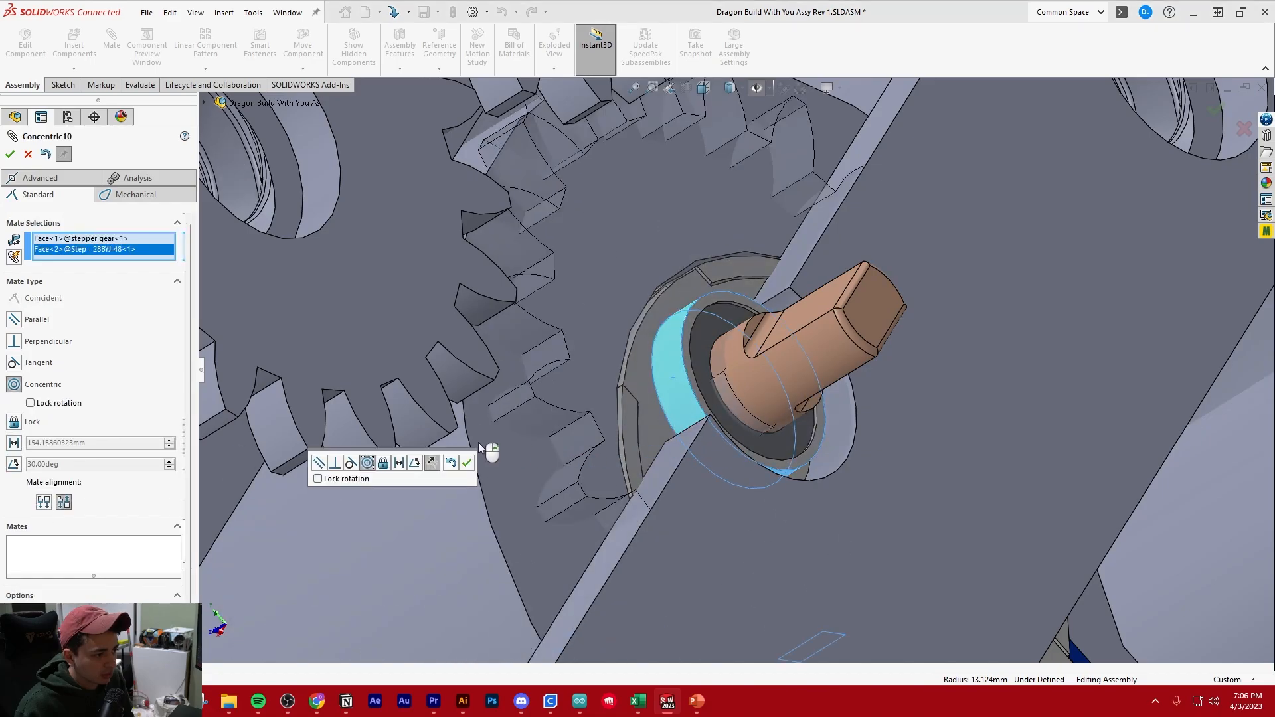
pyautogui.scroll(5, 579, 438)
pyautogui.click(467, 463)
# Add a coincident mate between the stepper gear's flat rear face and the small step at the base of the motor shaft's flat.
pyautogui.moveTo(740, 433); pyautogui.dragTo(754, 388, button='middle')
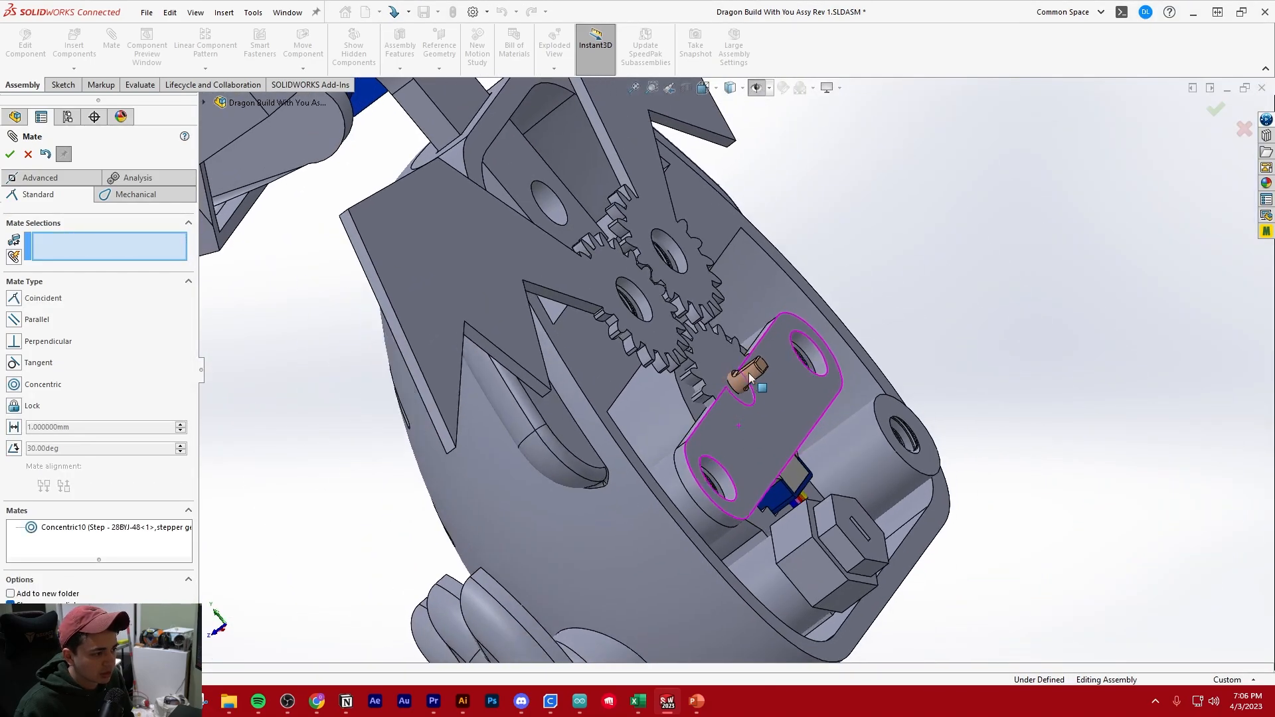
pyautogui.moveTo(710, 361); pyautogui.dragTo(863, 221)
pyautogui.moveTo(864, 221); pyautogui.dragTo(835, 314, button='middle')
pyautogui.click(835, 317)
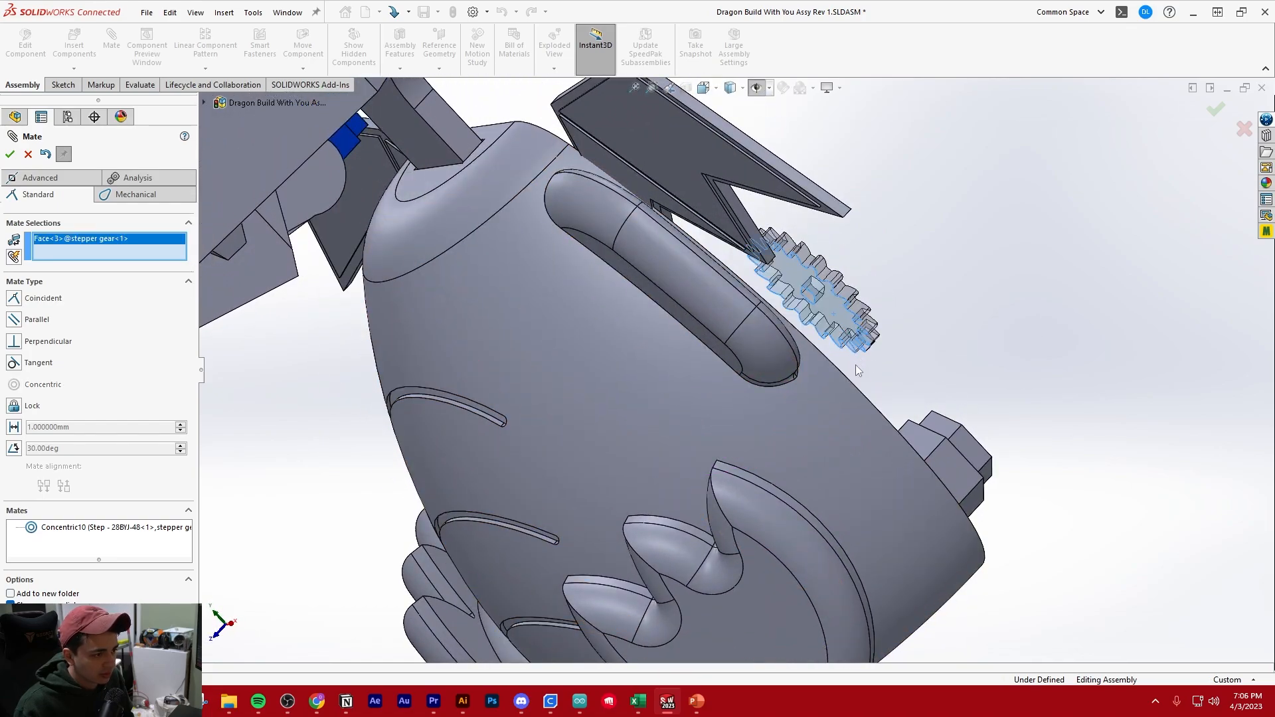
pyautogui.moveTo(856, 364); pyautogui.dragTo(716, 432, button='middle')
pyautogui.scroll(-10, 1007, 385)
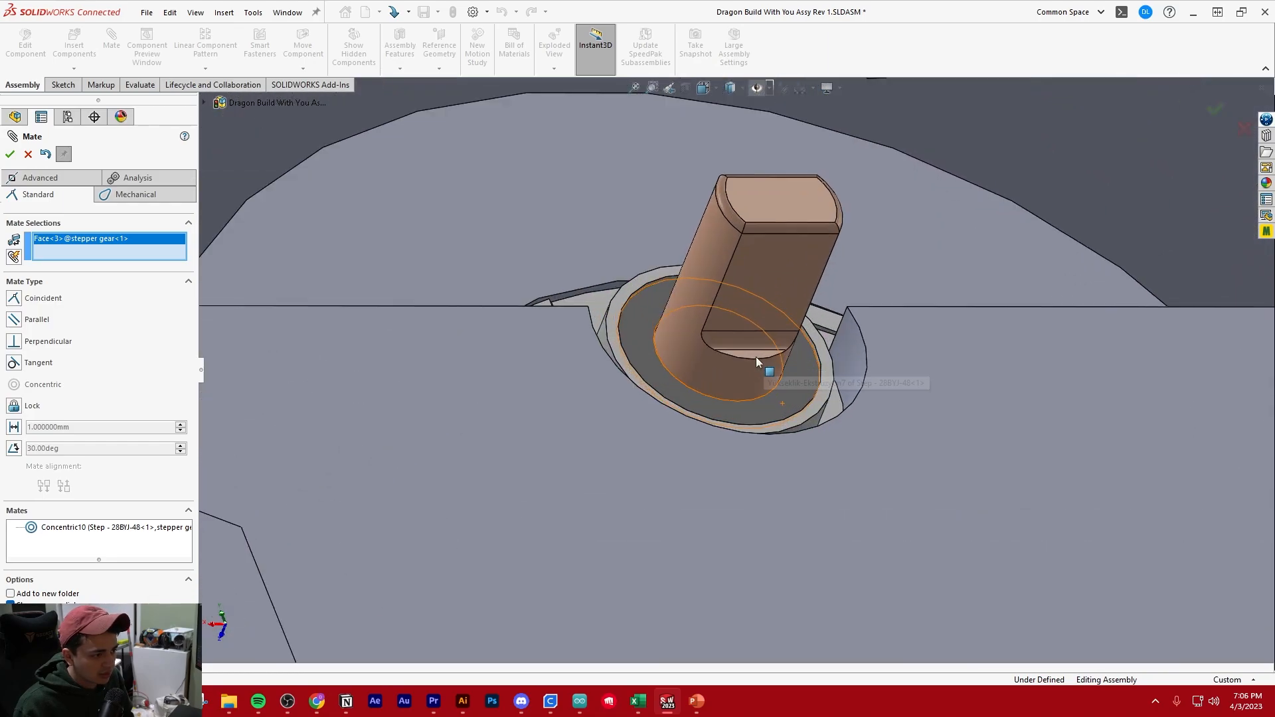
pyautogui.click(757, 354)
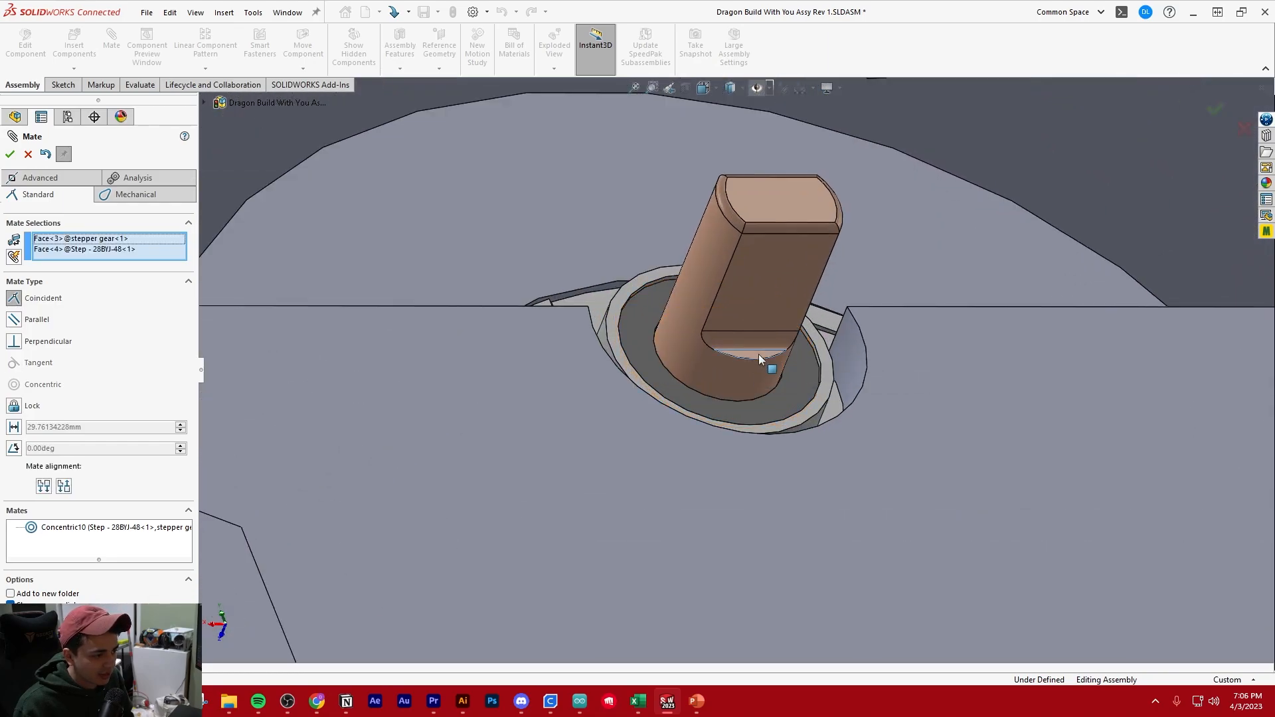
pyautogui.press('f')
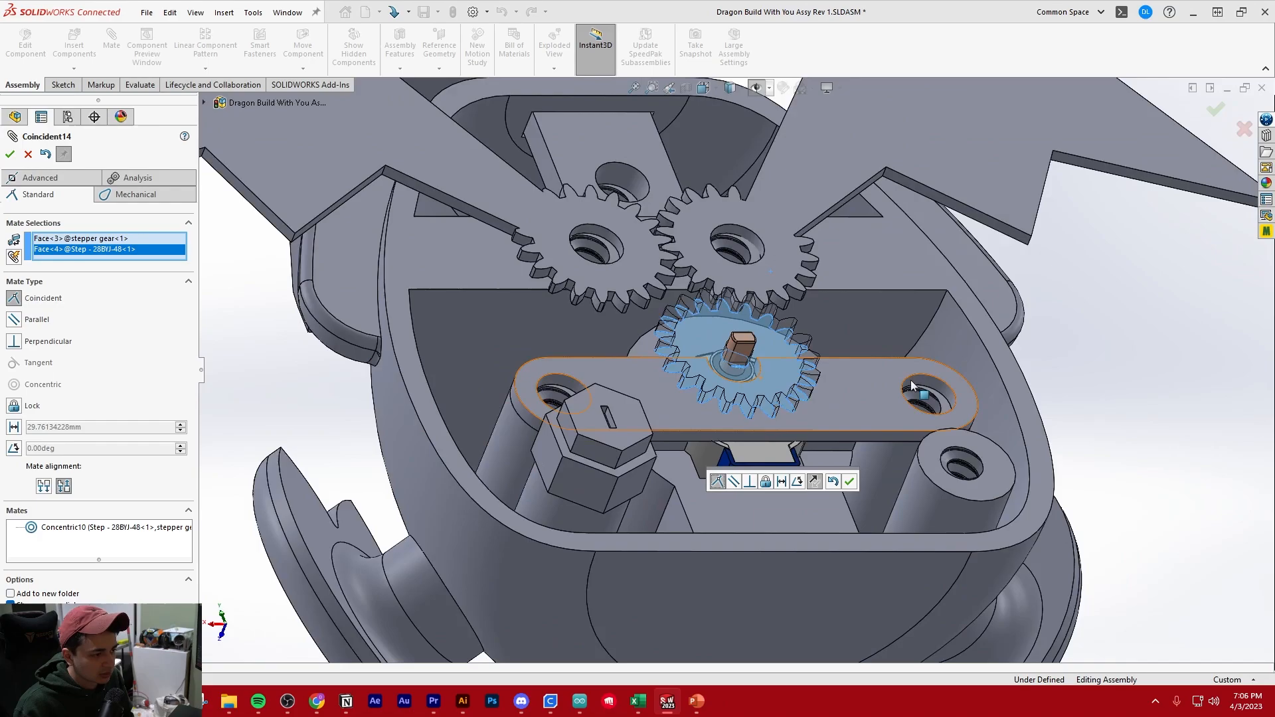
pyautogui.click(849, 481)
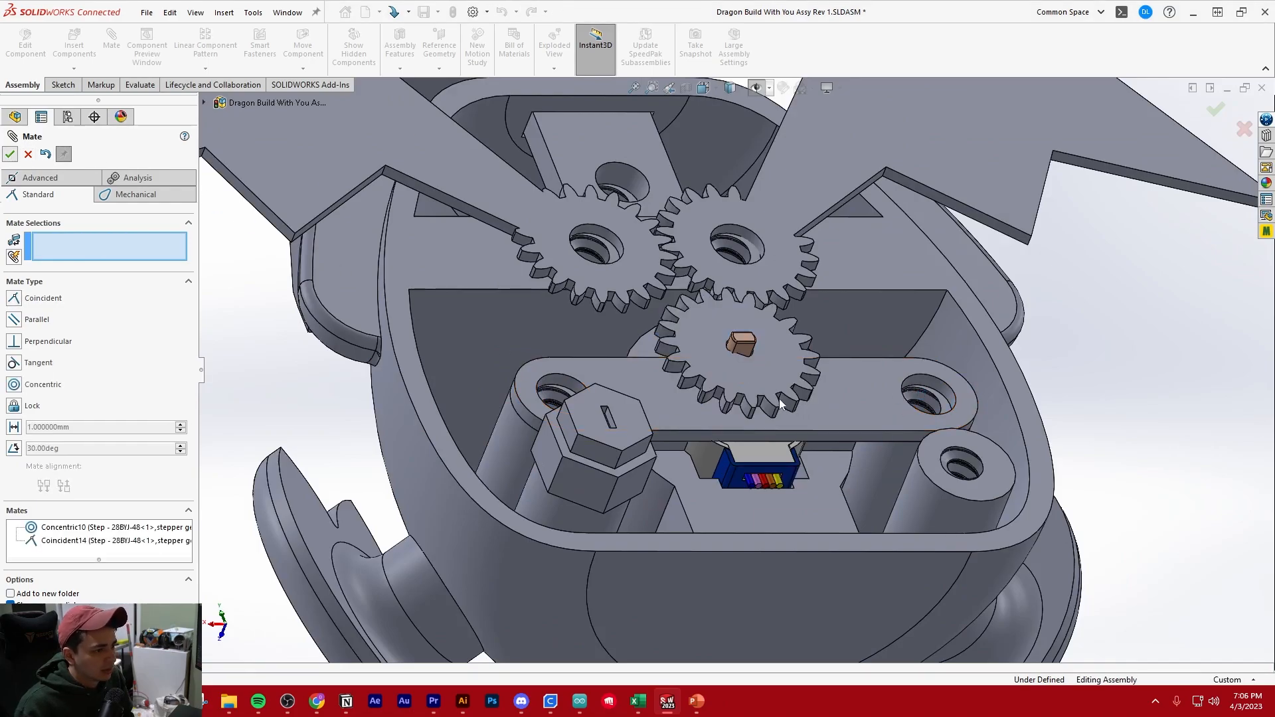
pyautogui.press('Escape')
# Rotate the stepper gear and Wing right slightly to mesh their teeth.
pyautogui.scroll(5, 780, 382)
pyautogui.moveTo(783, 369); pyautogui.dragTo(764, 425, button='middle')
pyautogui.scroll(-4, 729, 423)
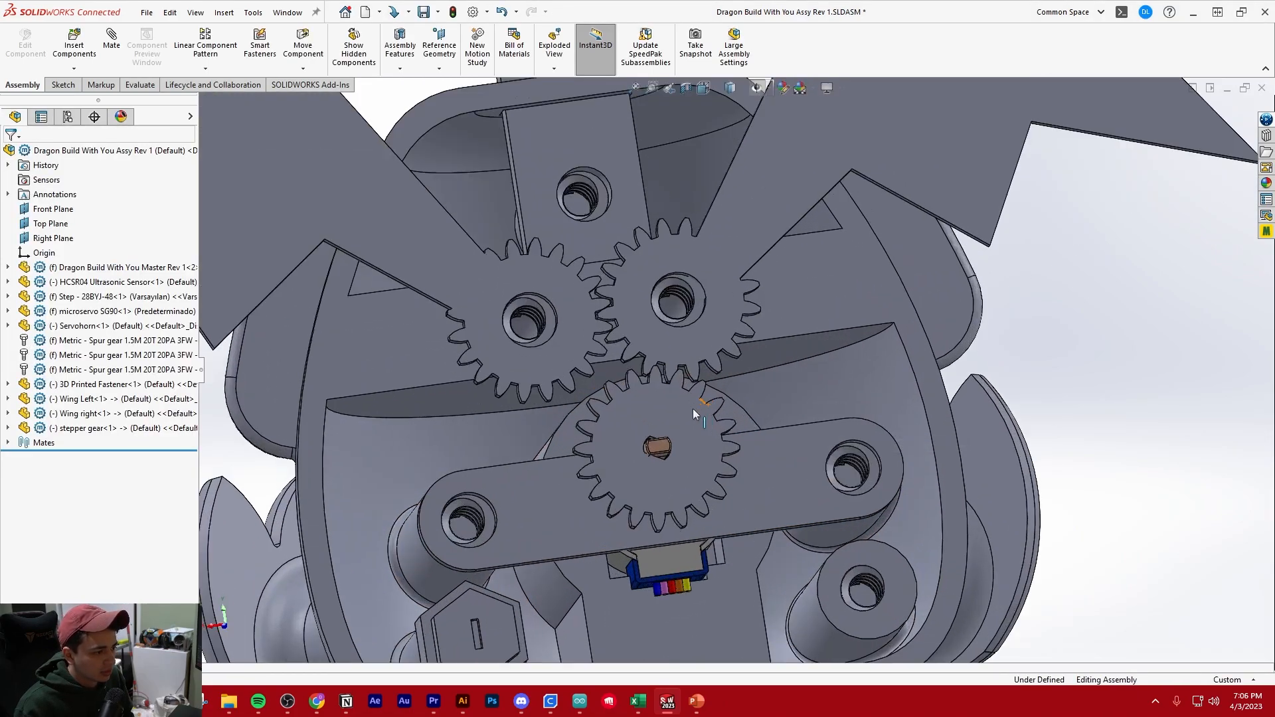
pyautogui.scroll(-1, 693, 408)
pyautogui.moveTo(693, 409); pyautogui.dragTo(684, 362, button='middle')
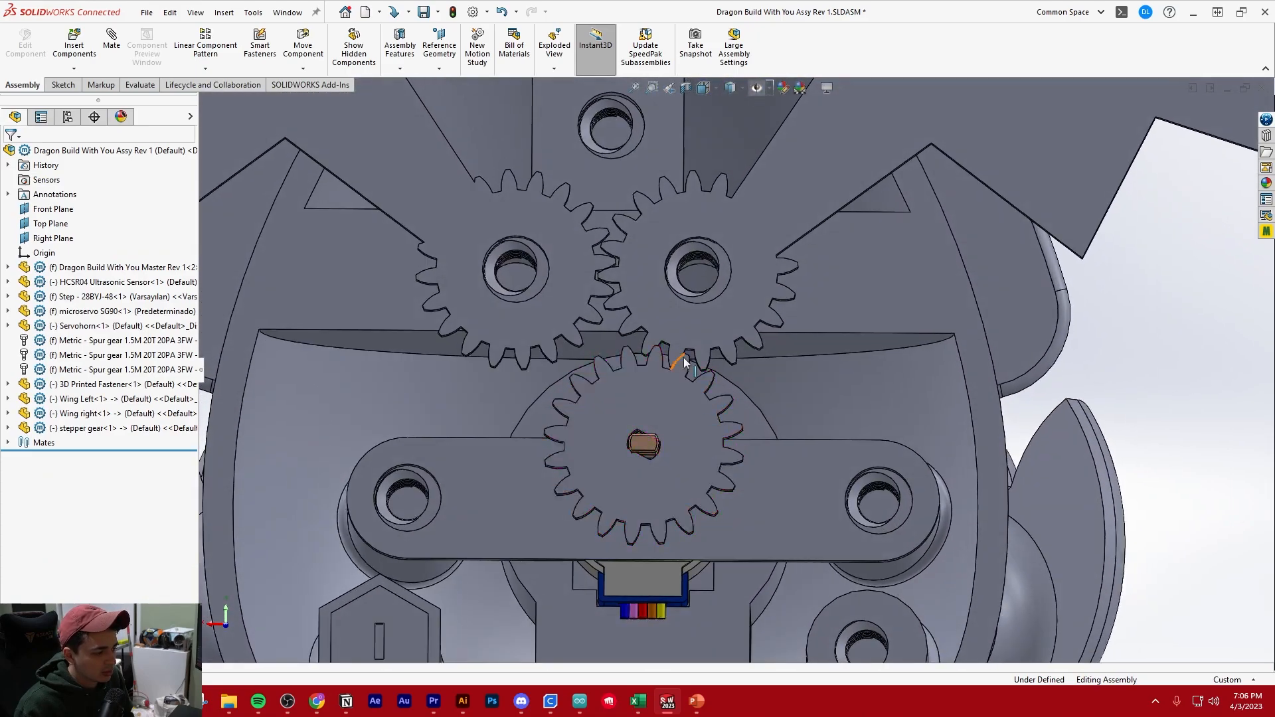
pyautogui.moveTo(689, 354); pyautogui.dragTo(740, 336)
pyautogui.scroll(4, 1010, 394)
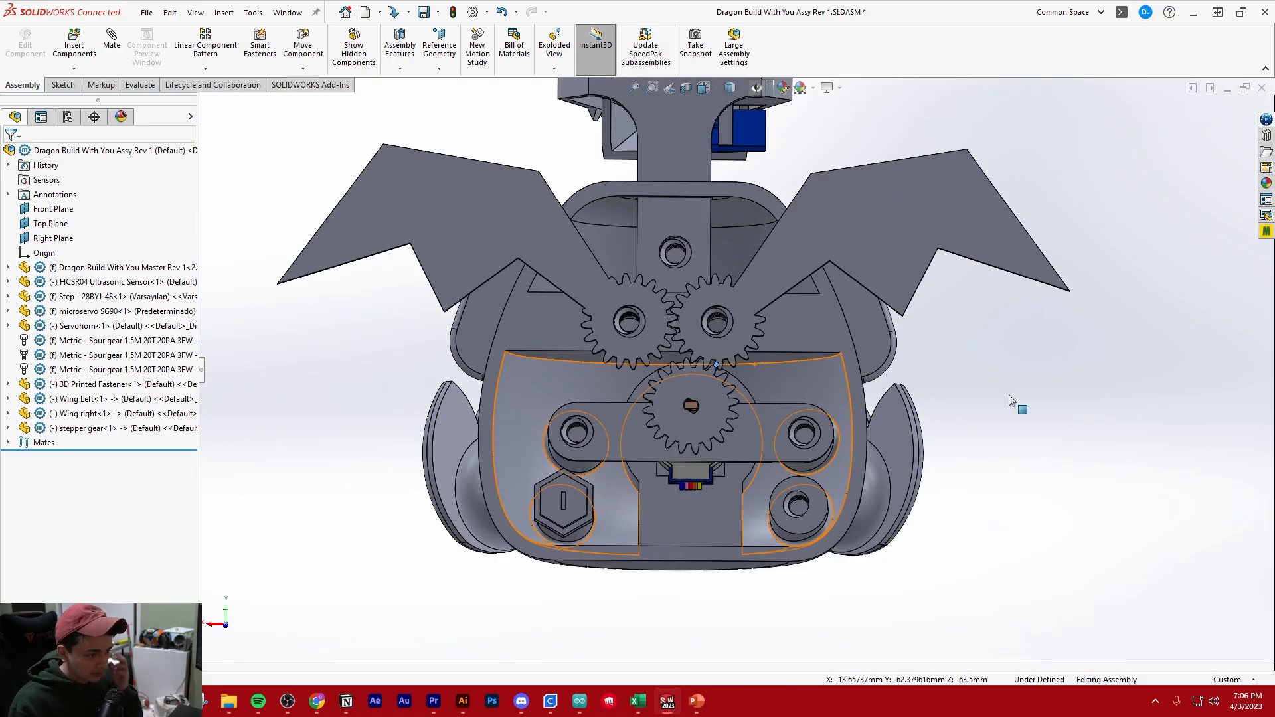
pyautogui.scroll(-3, 720, 361)
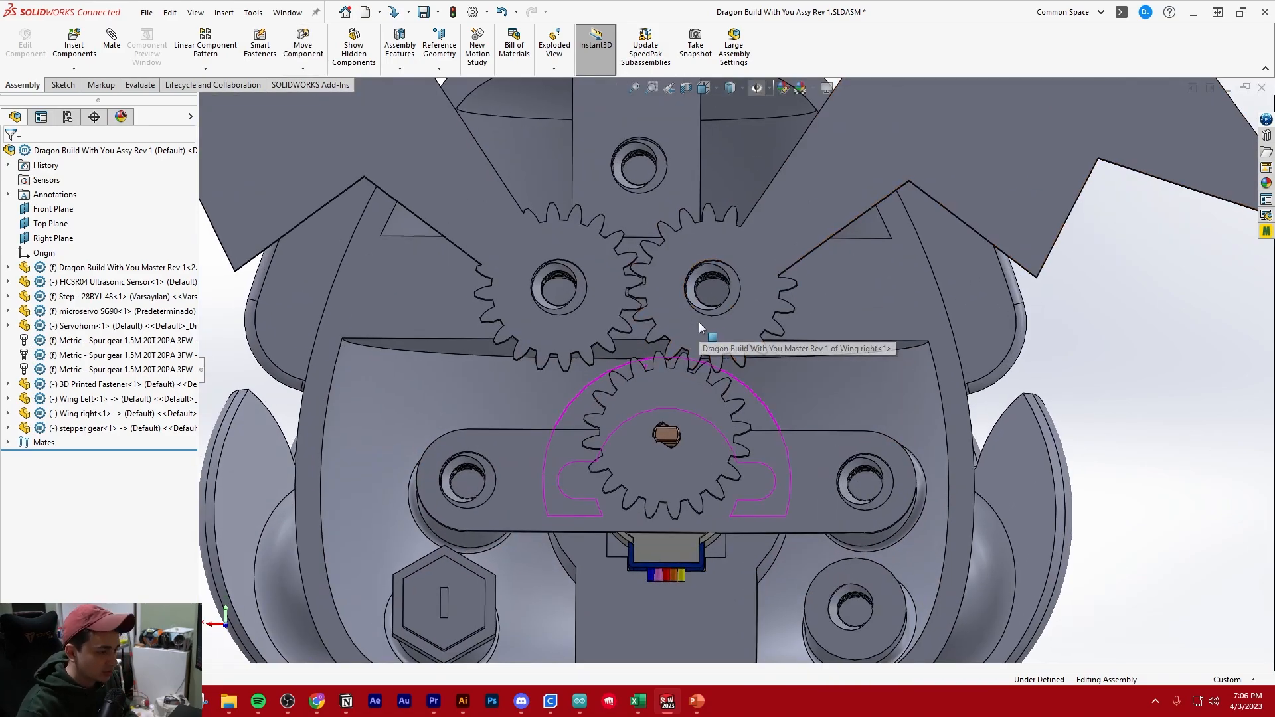
pyautogui.scroll(-4, 699, 322)
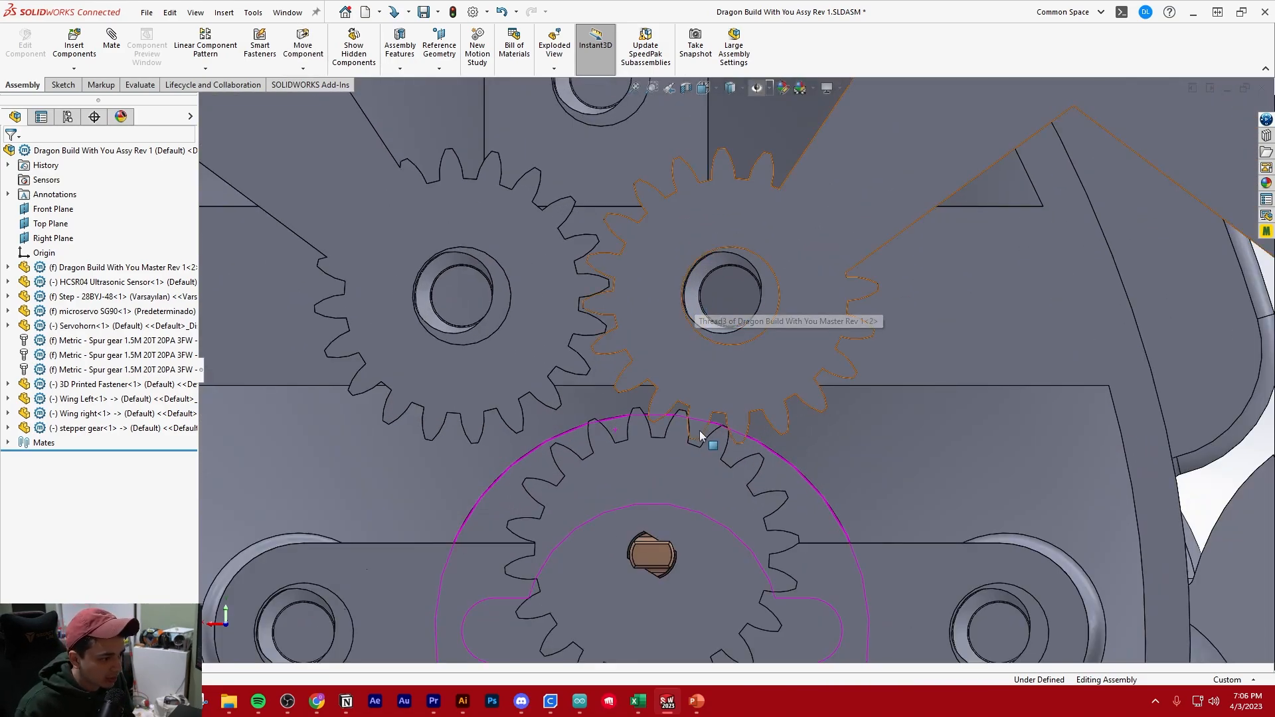
pyautogui.moveTo(686, 412)
pyautogui.mouseDown()
pyautogui.moveTo(671, 408)
pyautogui.moveTo(691, 410)
pyautogui.mouseUp()
pyautogui.scroll(6, 691, 409)
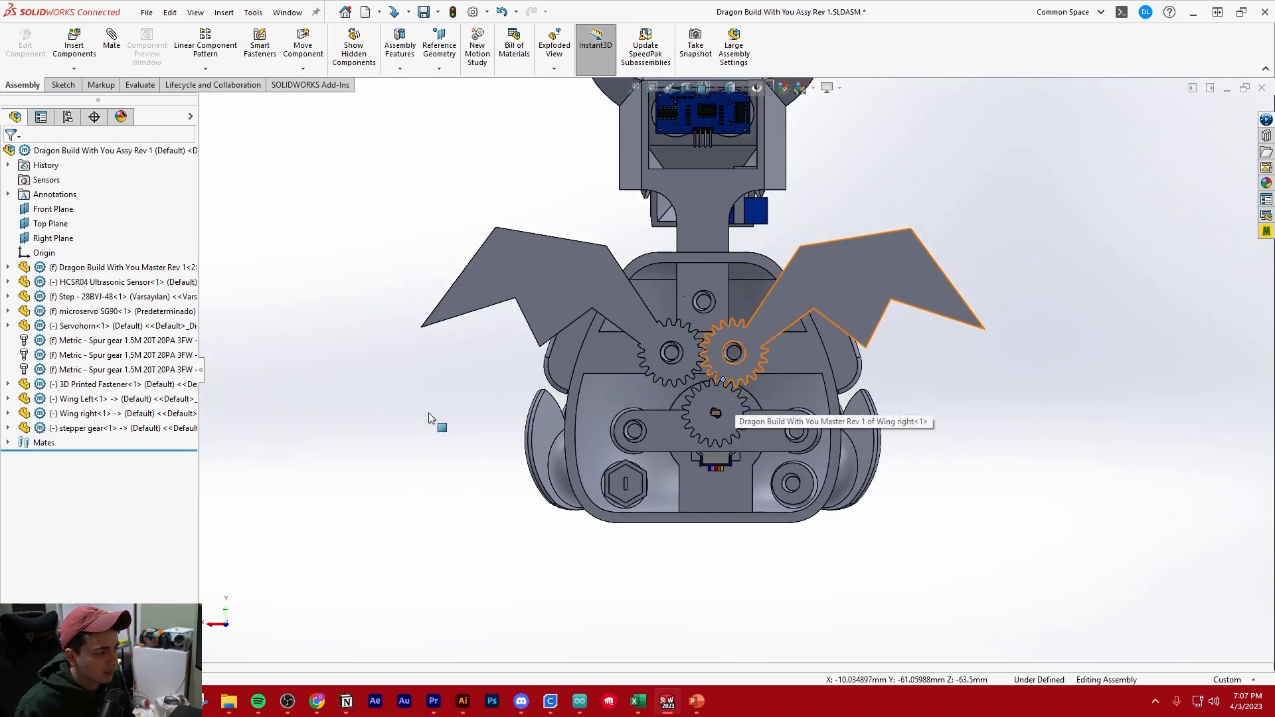
# Show the hidden third Metric spur gear component overlying the stepper gear.
pyautogui.scroll(-1, 791, 384)
pyautogui.click(93, 429)
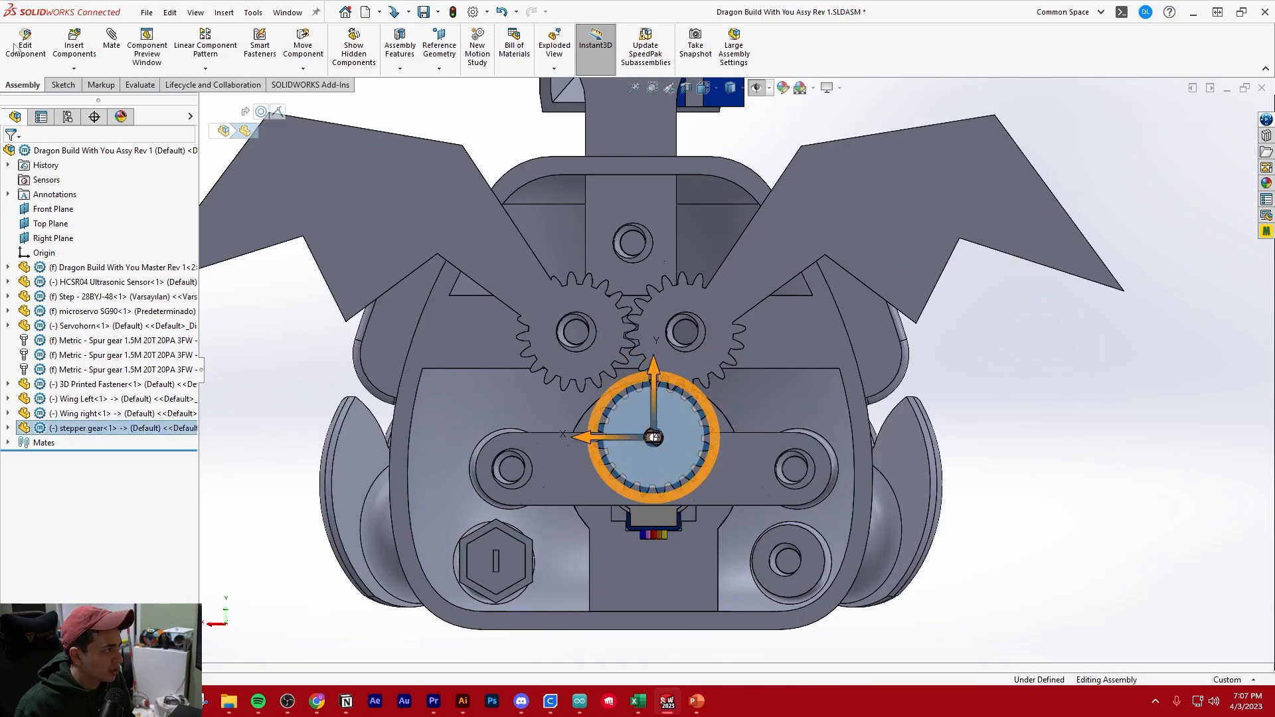
pyautogui.click(106, 369)
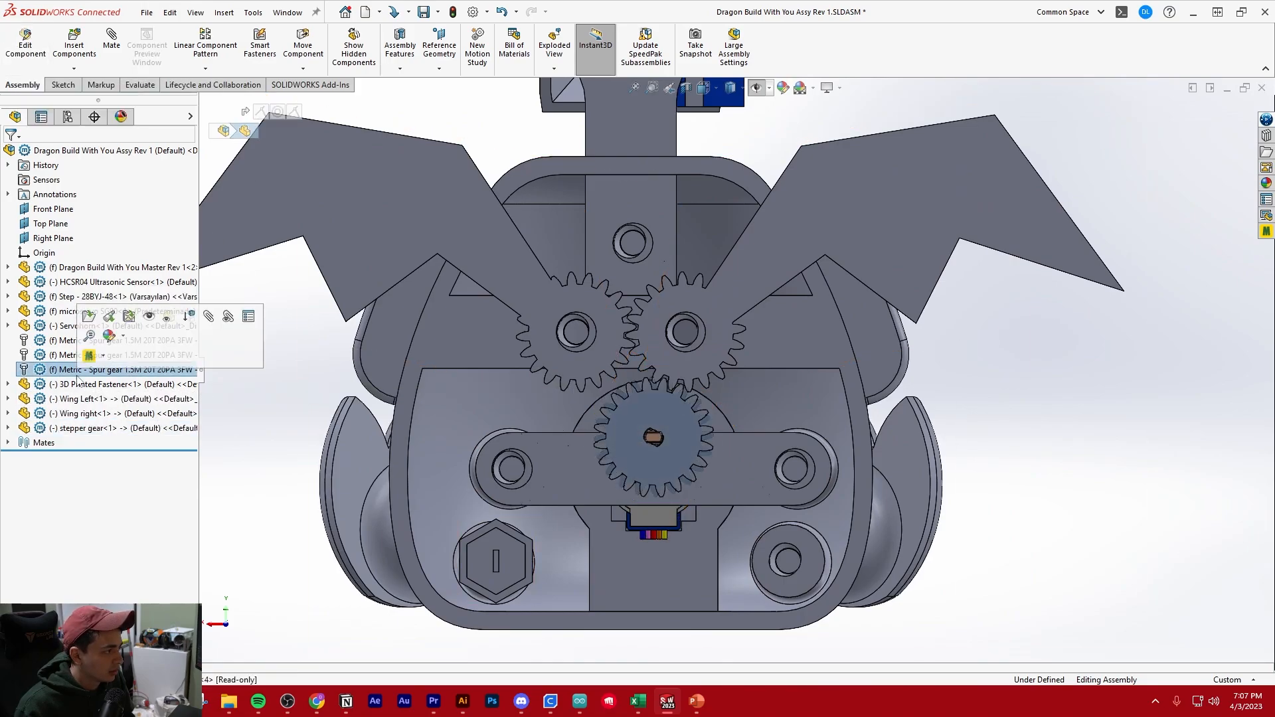
pyautogui.click(148, 318)
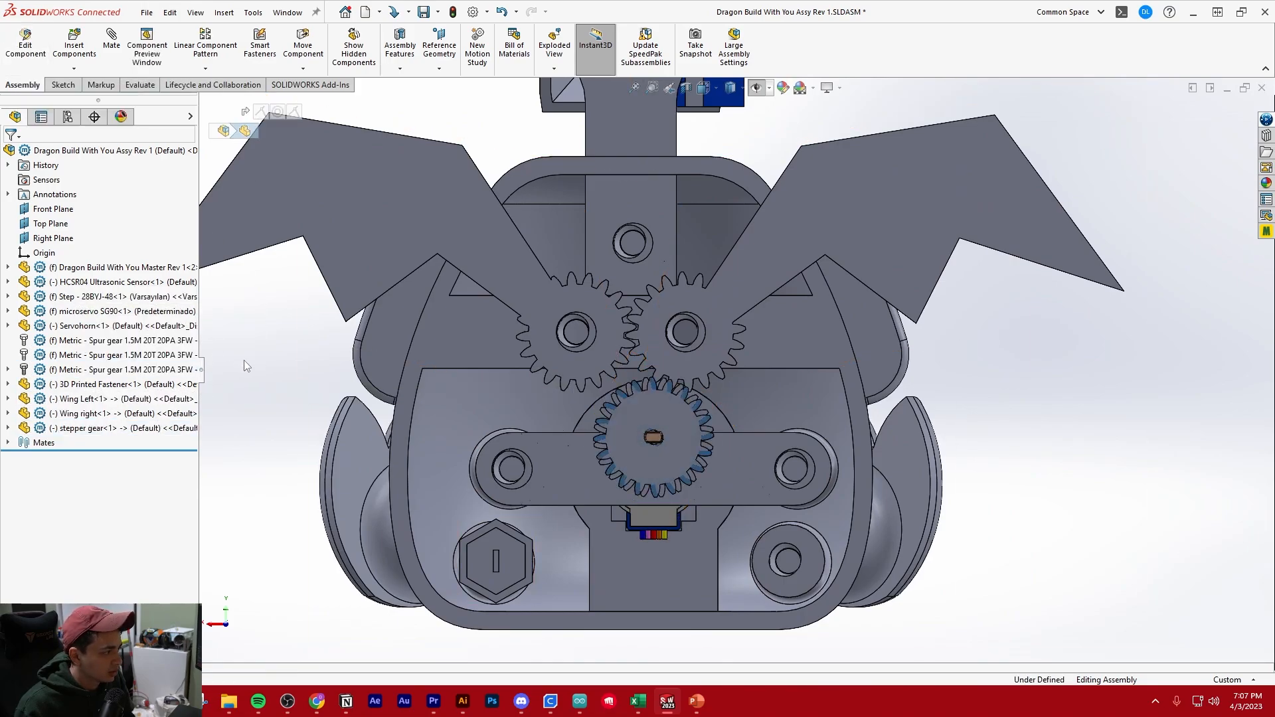
# Edit the stepper gear in the context of the assembly and start a sketch on its flat front face.
pyautogui.click(106, 428)
pyautogui.click(27, 45)
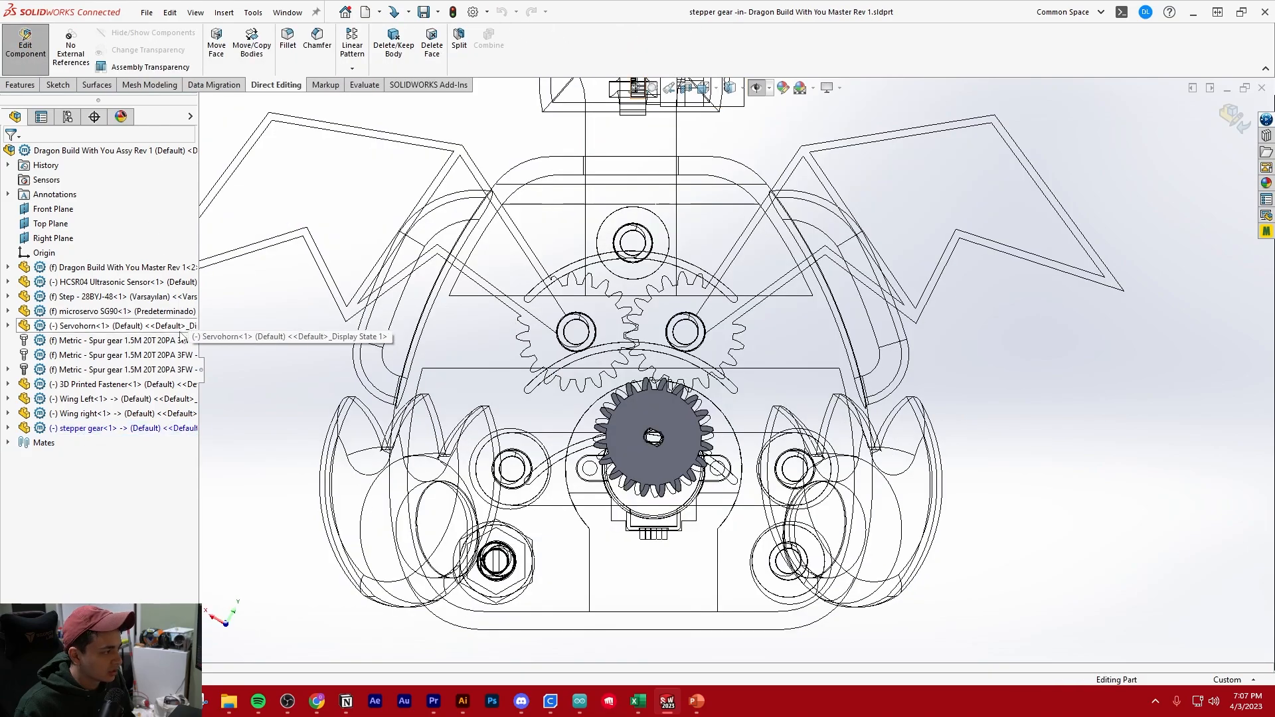
pyautogui.click(58, 85)
pyautogui.click(218, 39)
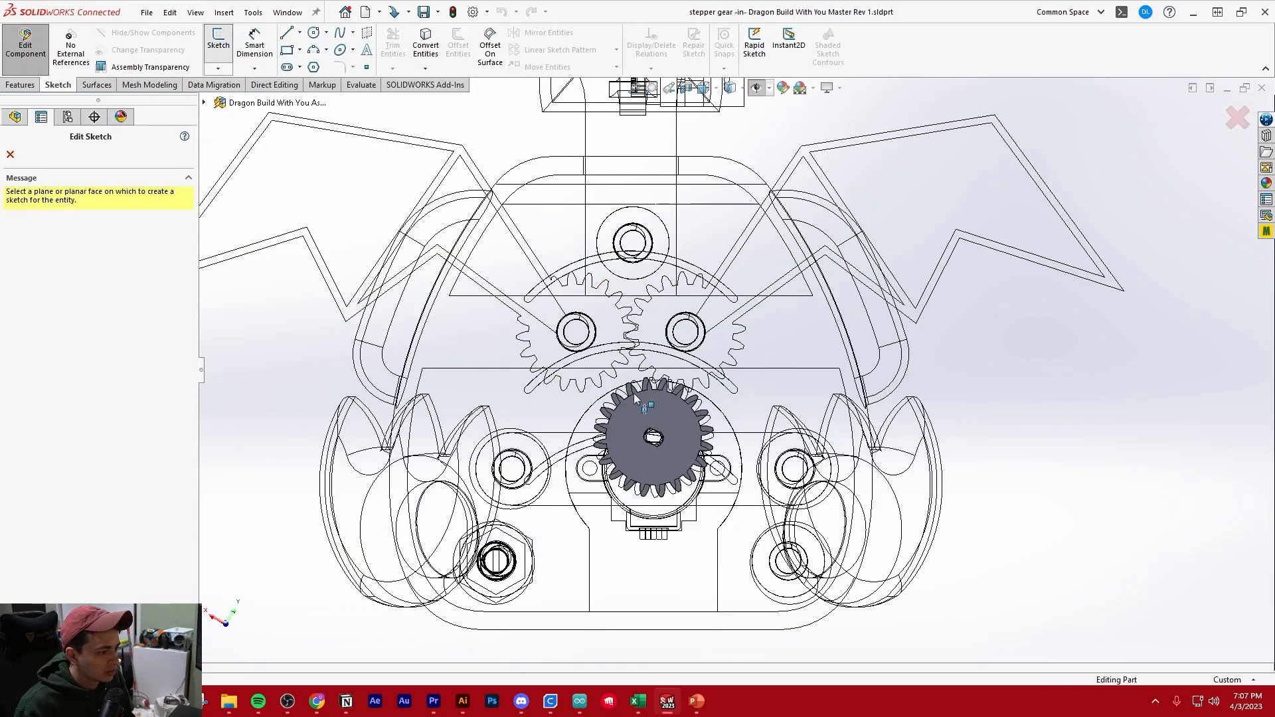
pyautogui.click(654, 438)
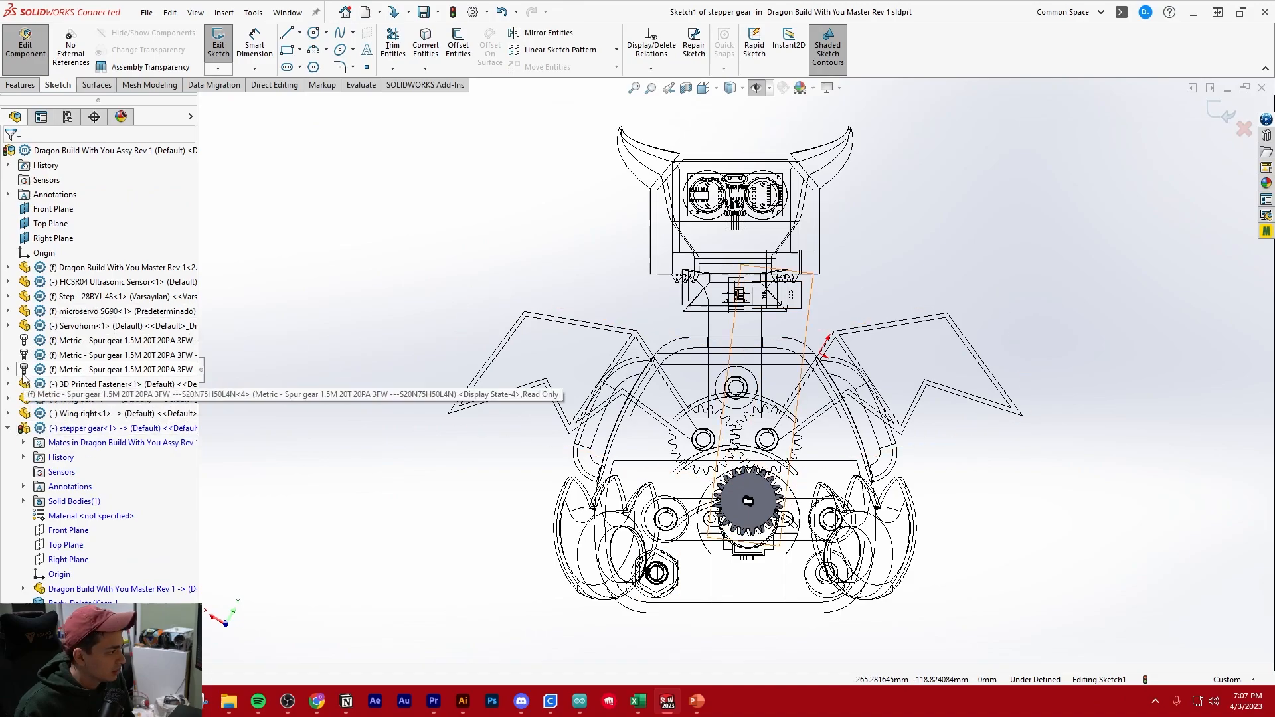
# Convert the overlying spur gear's 30 mm pitch circle into the stepper gear's sketch and return to editing the assembly.
pyautogui.click(752, 89)
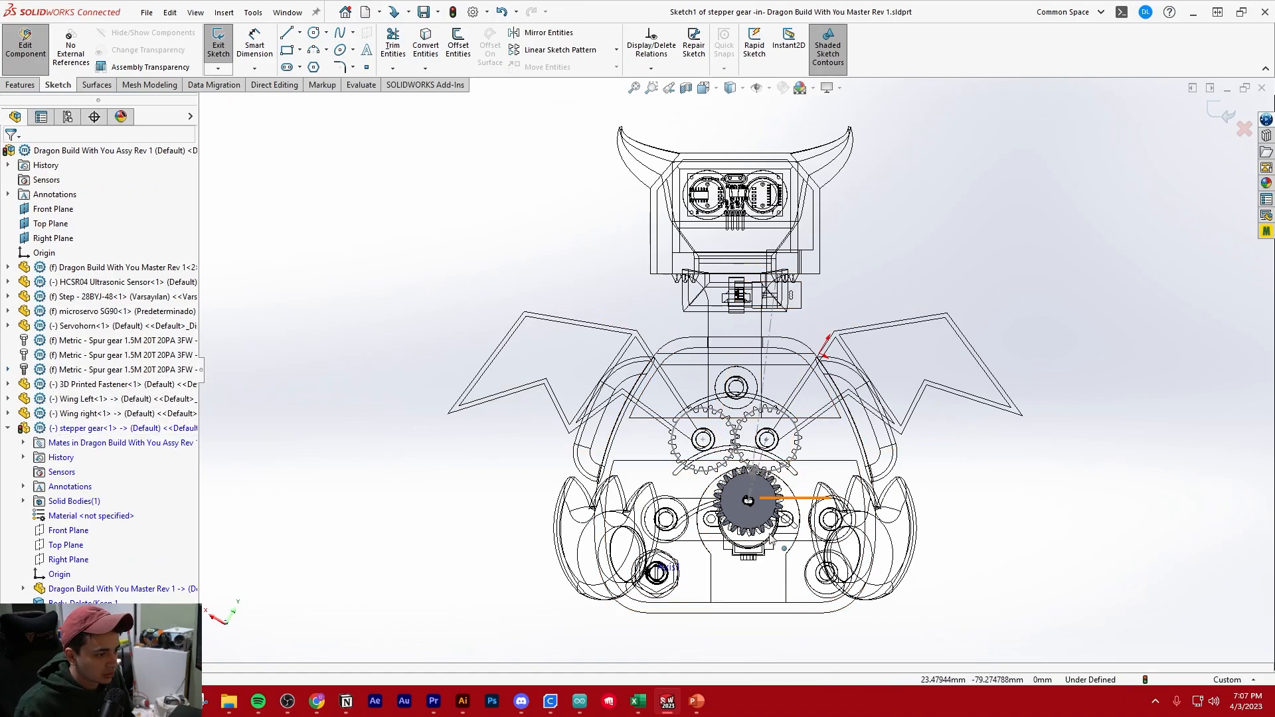
pyautogui.scroll(-5, 764, 498)
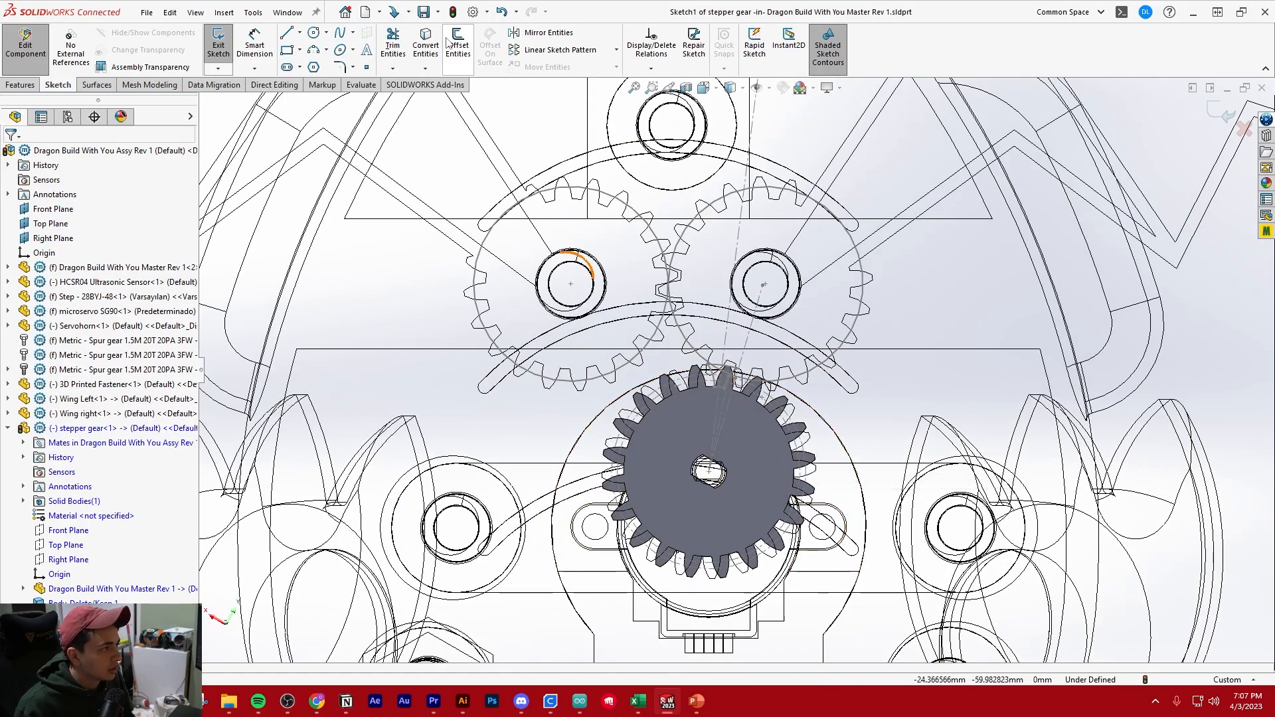
pyautogui.click(426, 46)
pyautogui.click(827, 428)
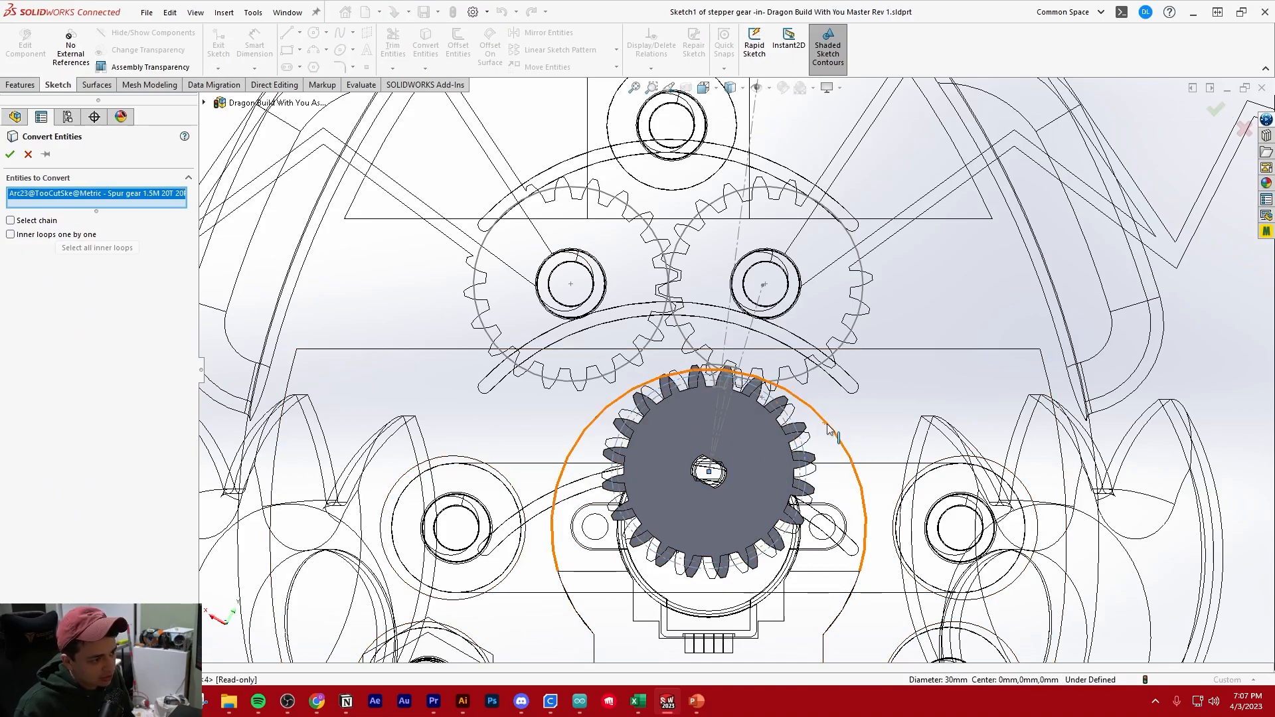
pyautogui.press('Return')
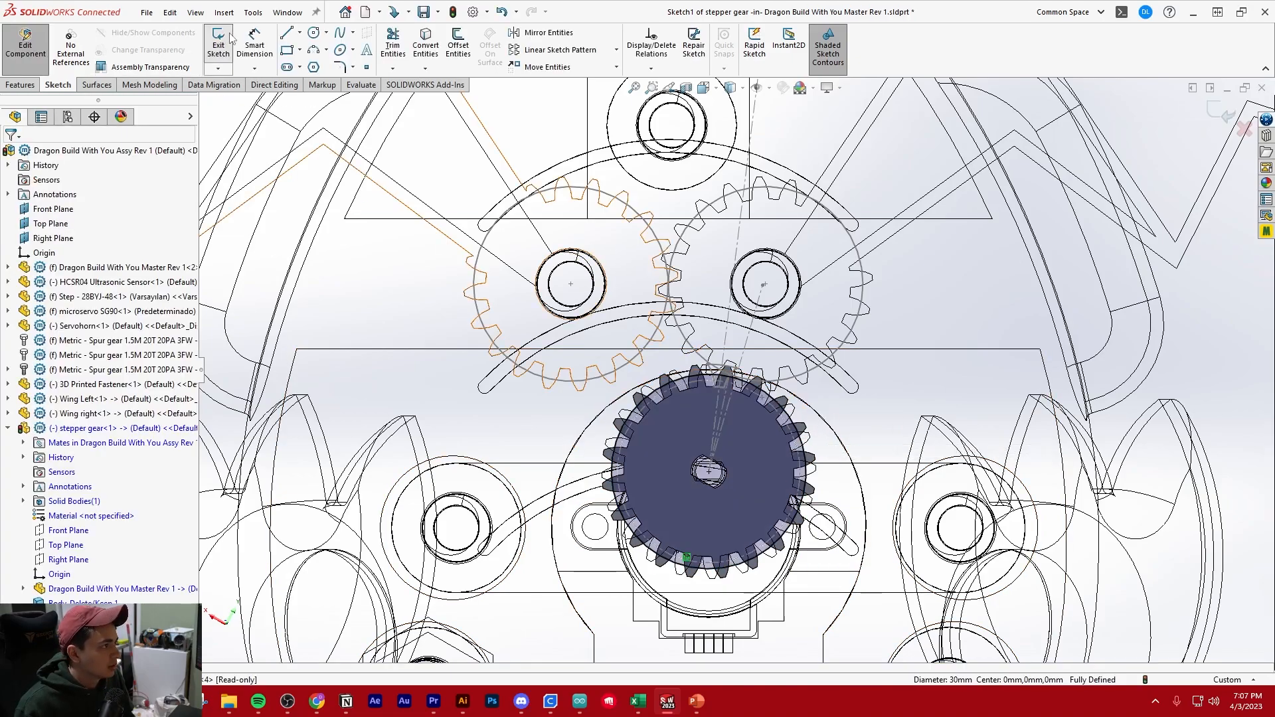
pyautogui.click(35, 46)
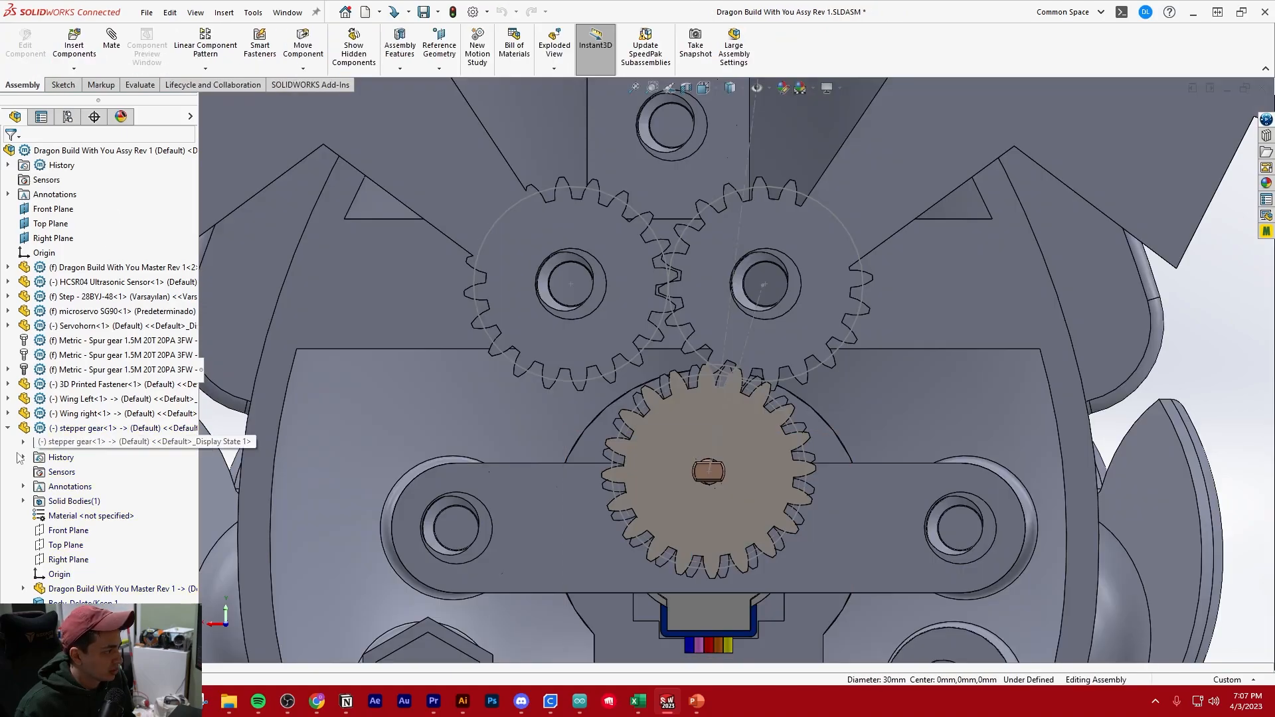
pyautogui.click(8, 429)
pyautogui.scroll(6, 553, 392)
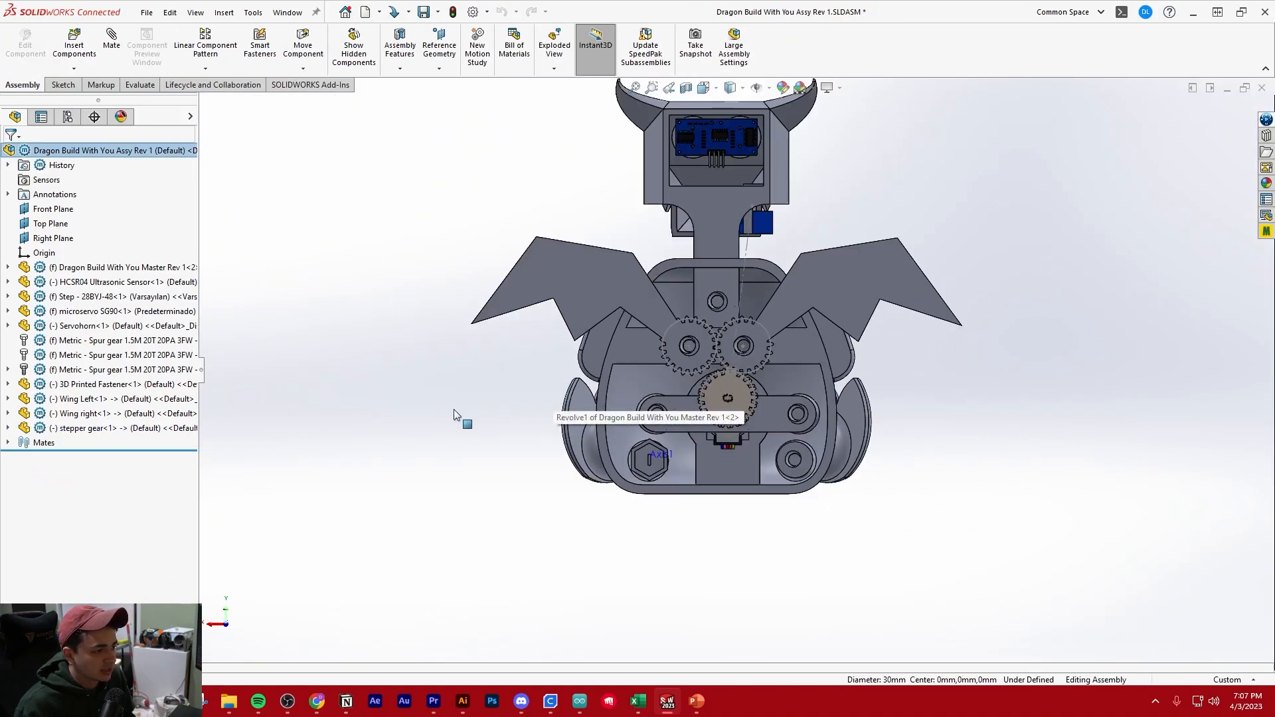
pyautogui.scroll(-2, 834, 313)
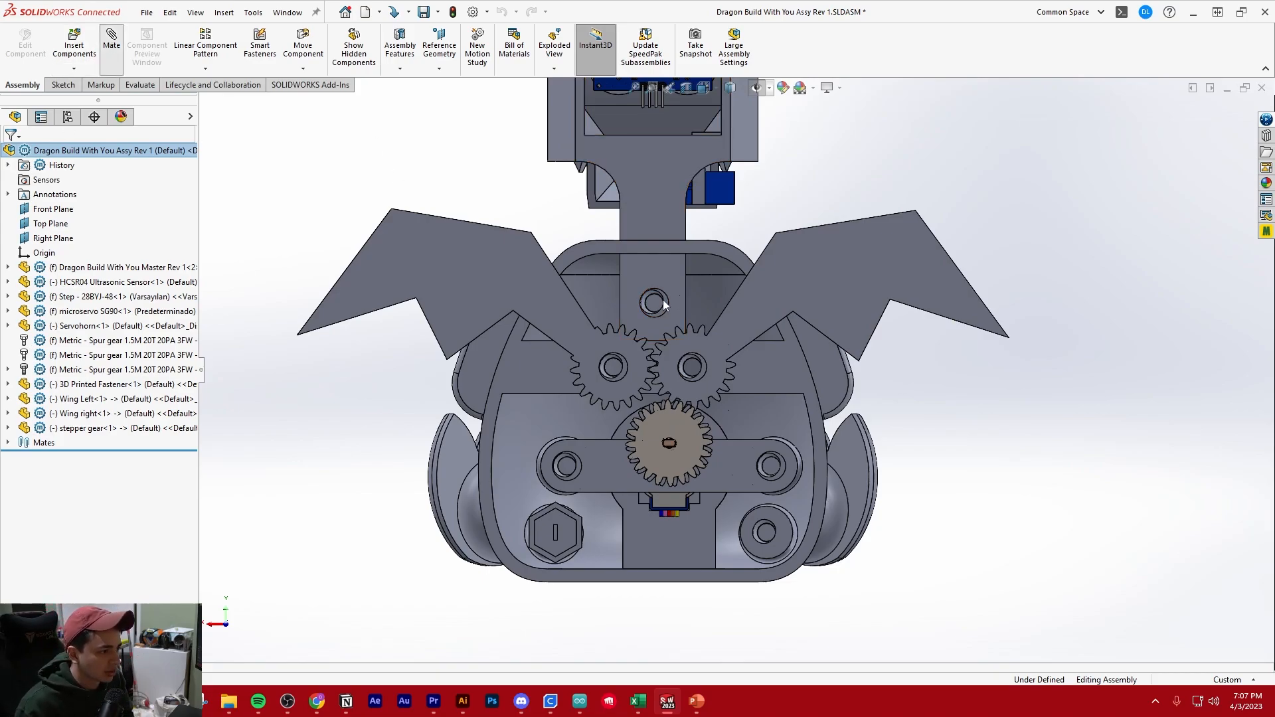
pyautogui.press('m')
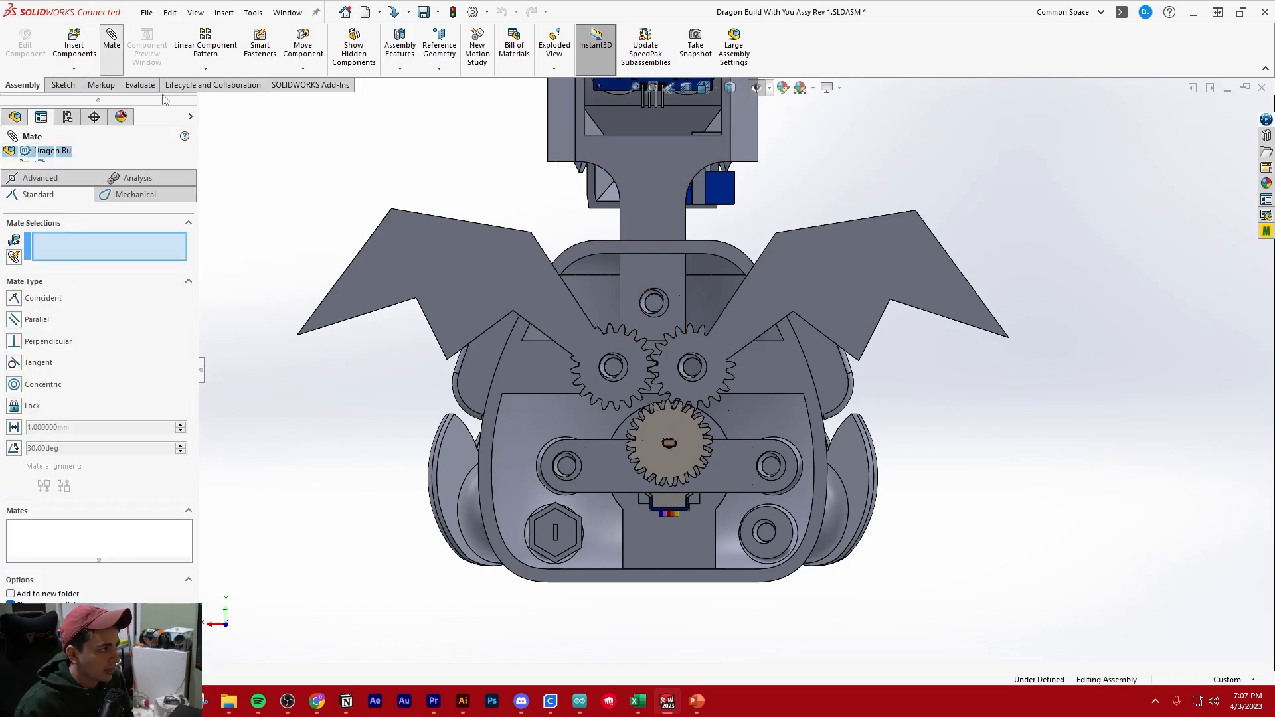
pyautogui.click(135, 194)
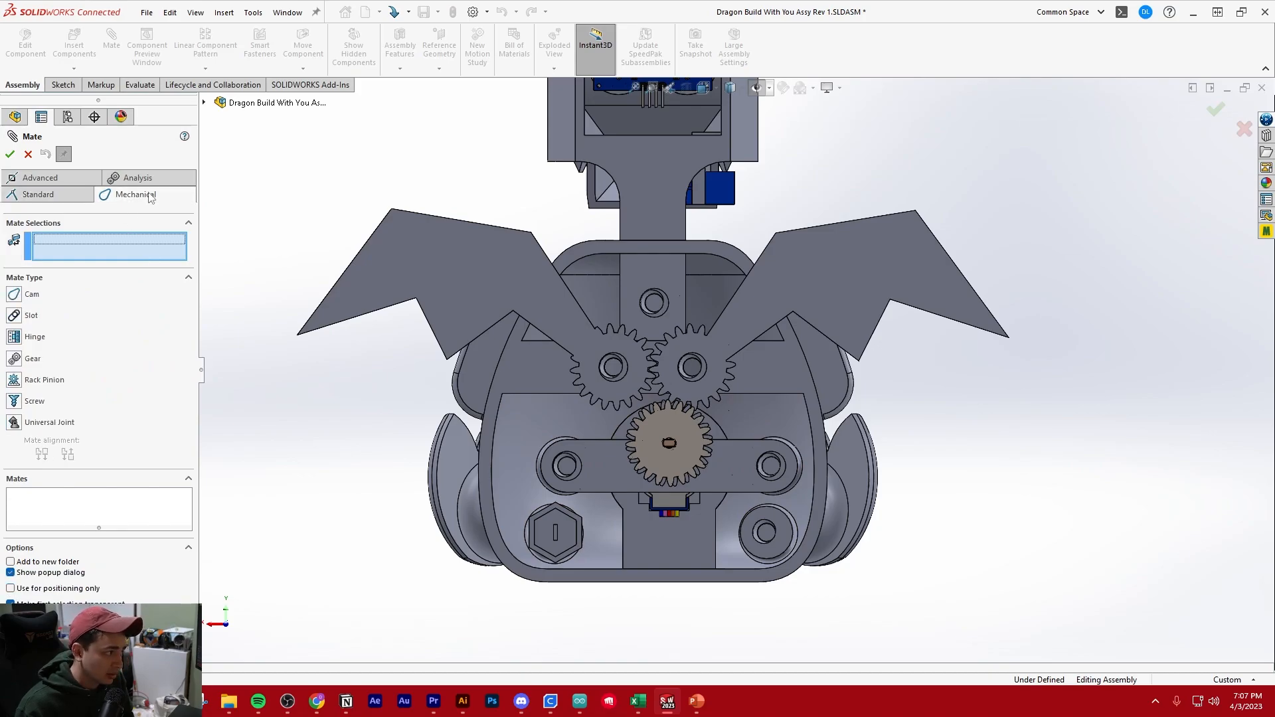
pyautogui.click(17, 359)
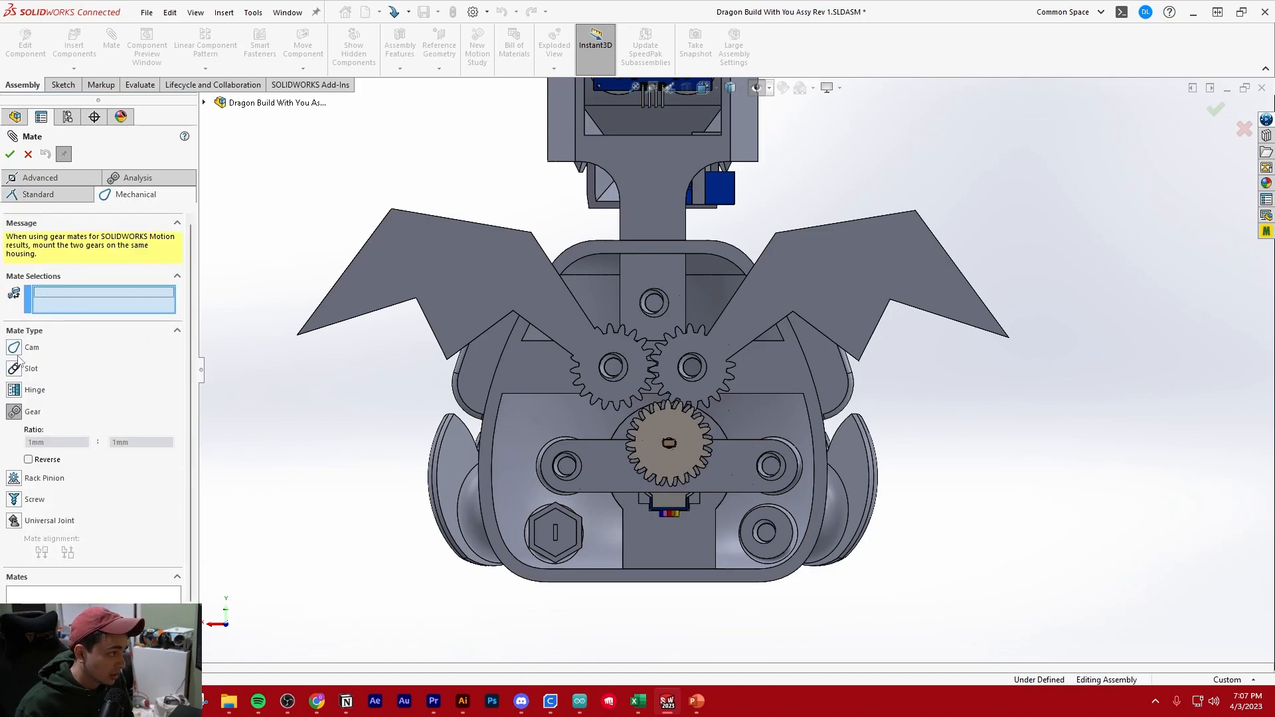
pyautogui.scroll(-2, 707, 432)
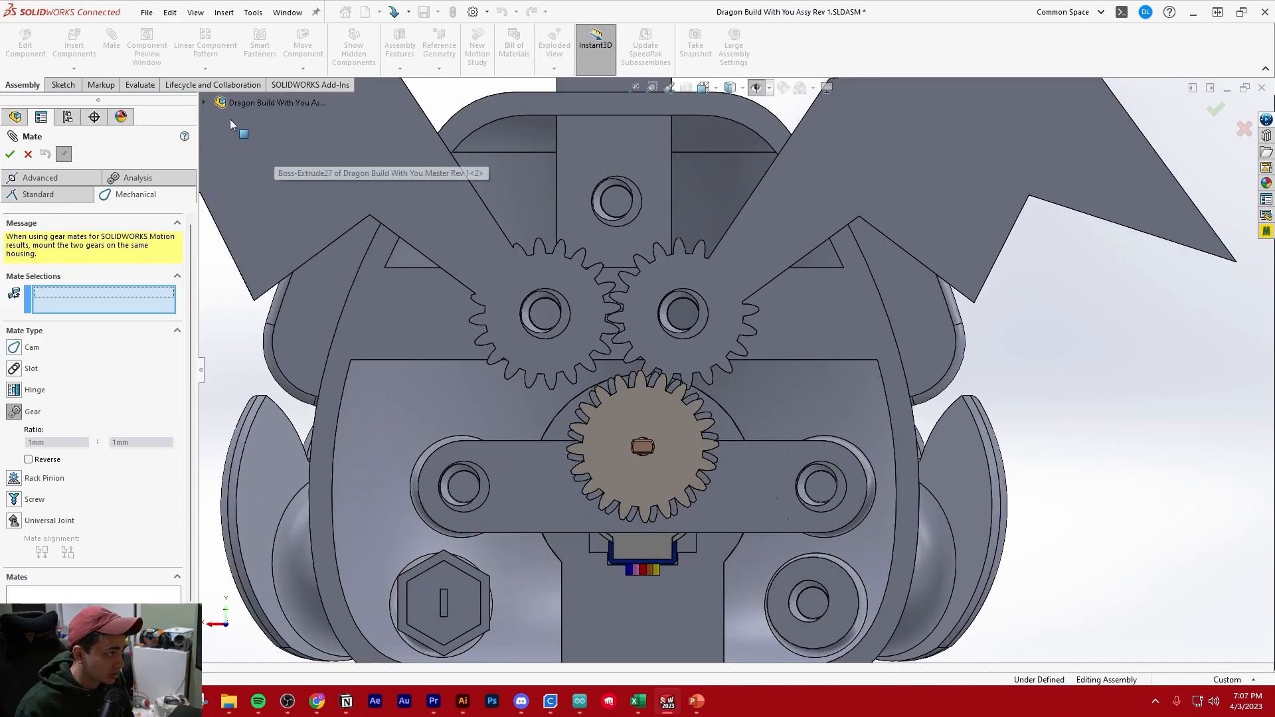
pyautogui.click(206, 103)
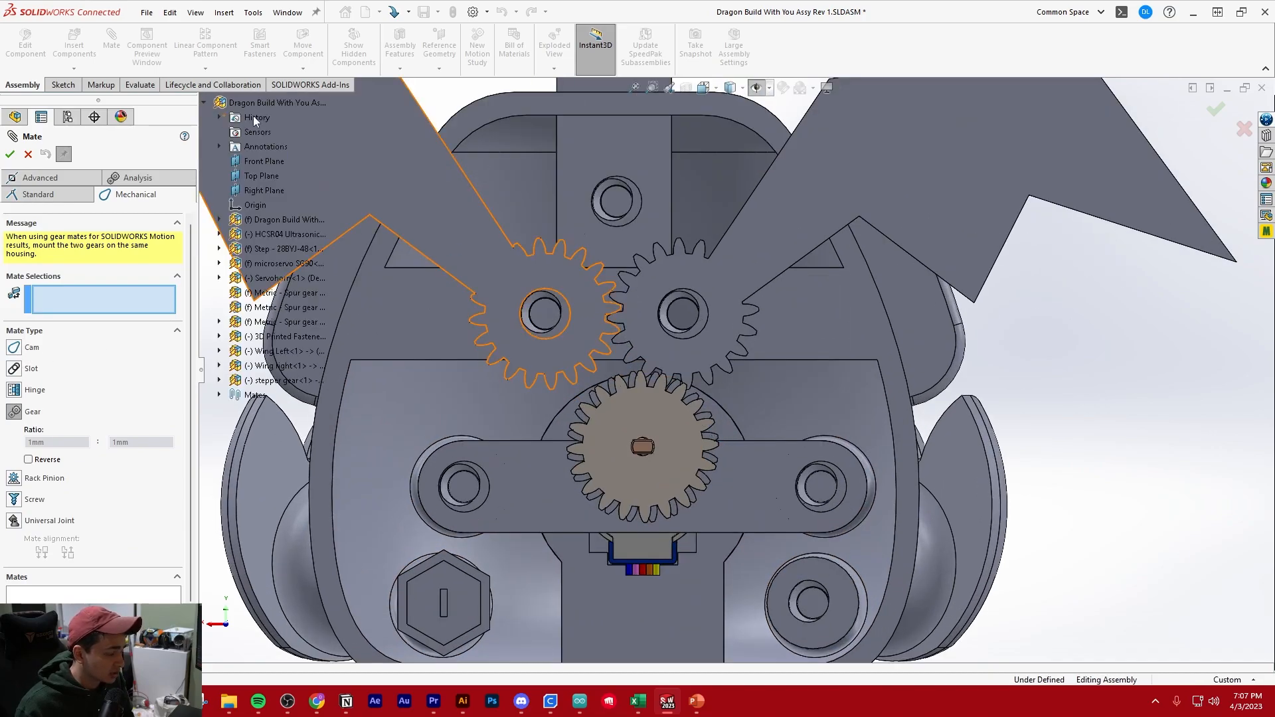
pyautogui.click(28, 156)
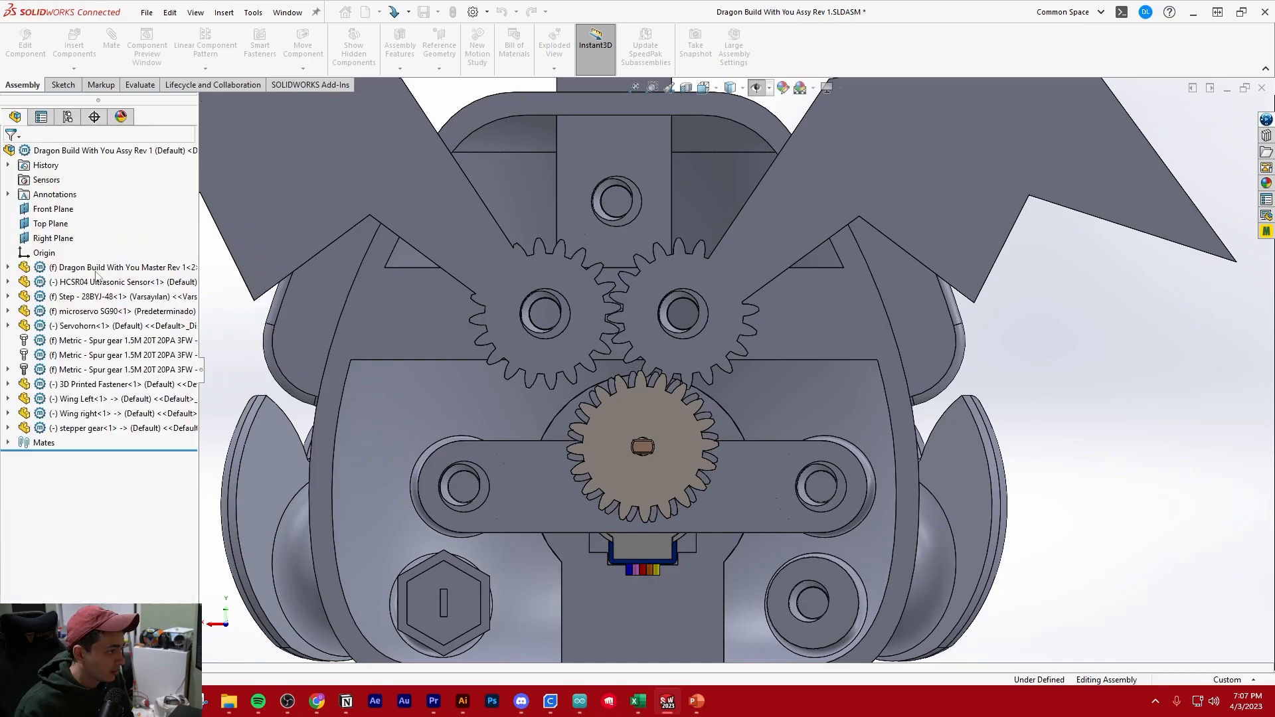
# Hide the third Metric spur gear component overlying the stepper gear.
pyautogui.click(96, 369)
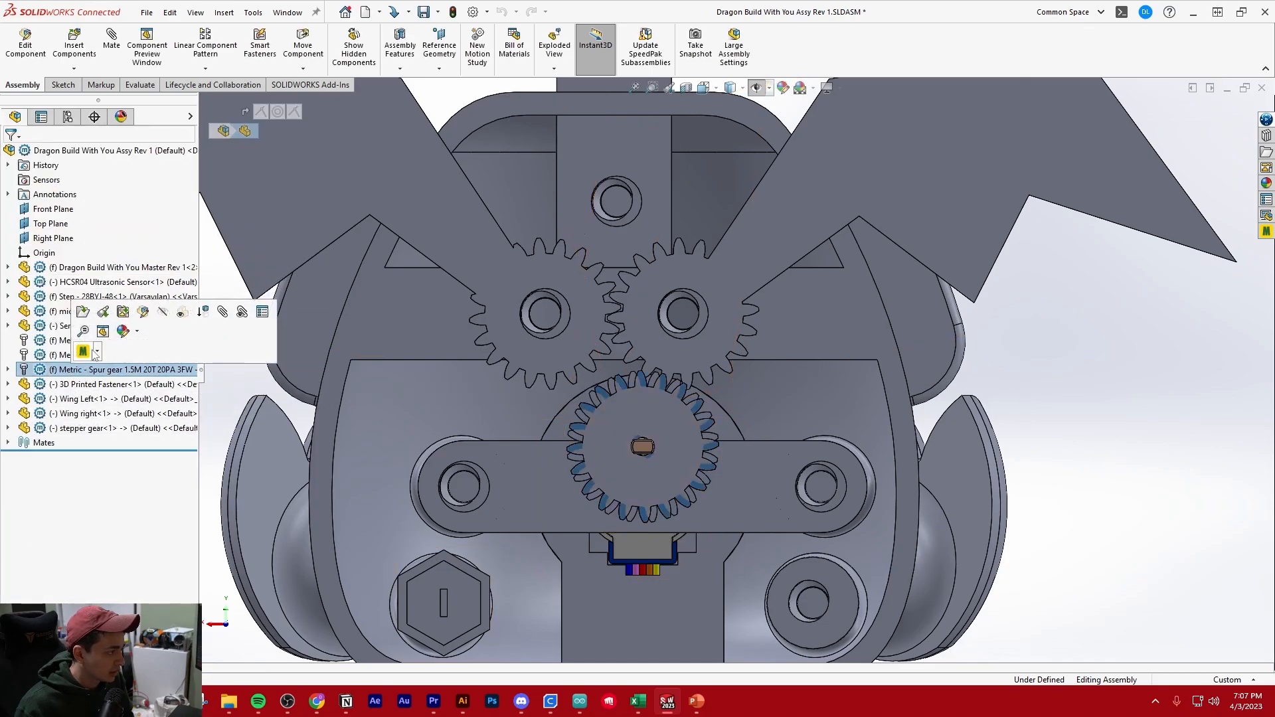
pyautogui.click(166, 313)
pyautogui.scroll(3, 416, 278)
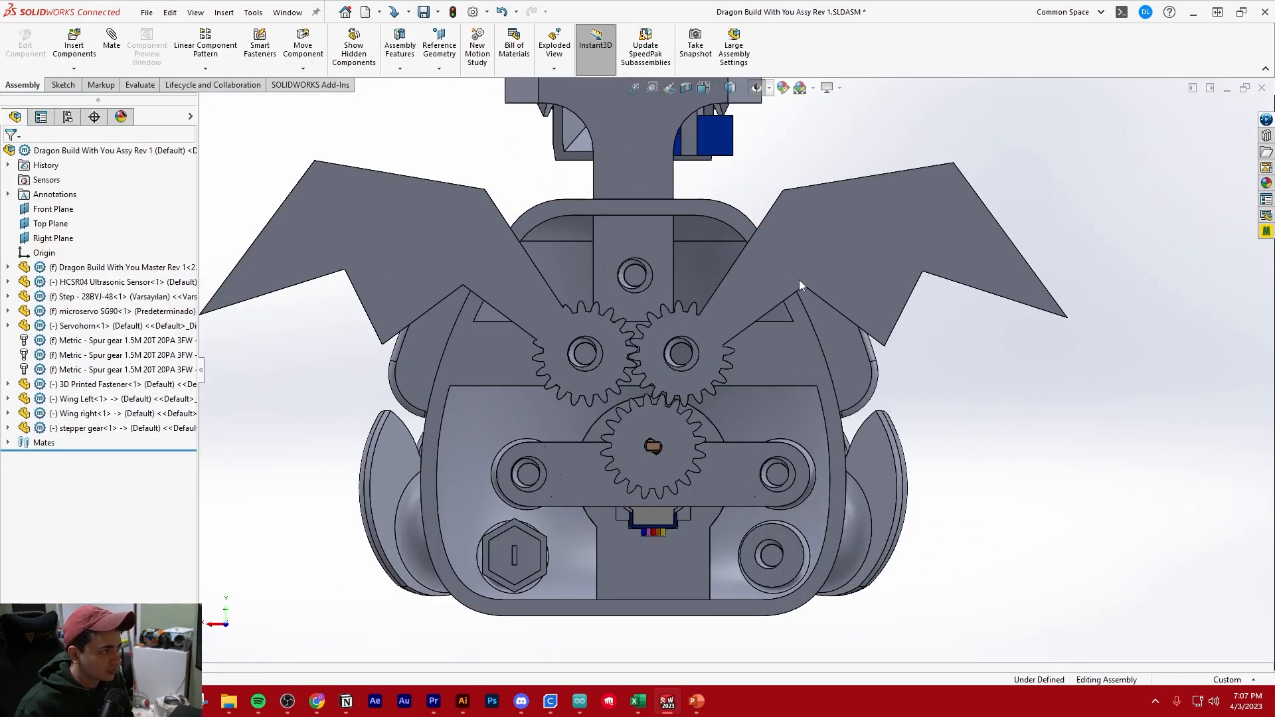
pyautogui.scroll(-2, 799, 280)
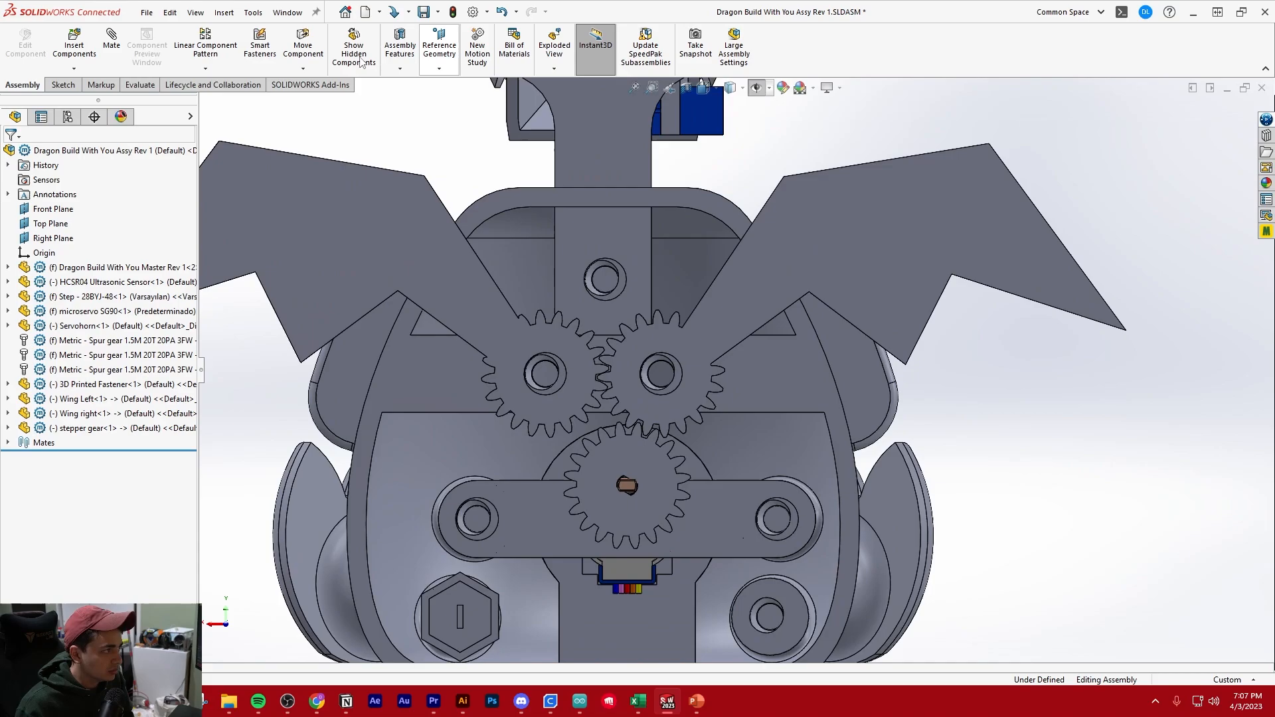
# Add a mechanical gear mate between the pitch circle sketches of the stepper gear and Wing right.
pyautogui.click(107, 52)
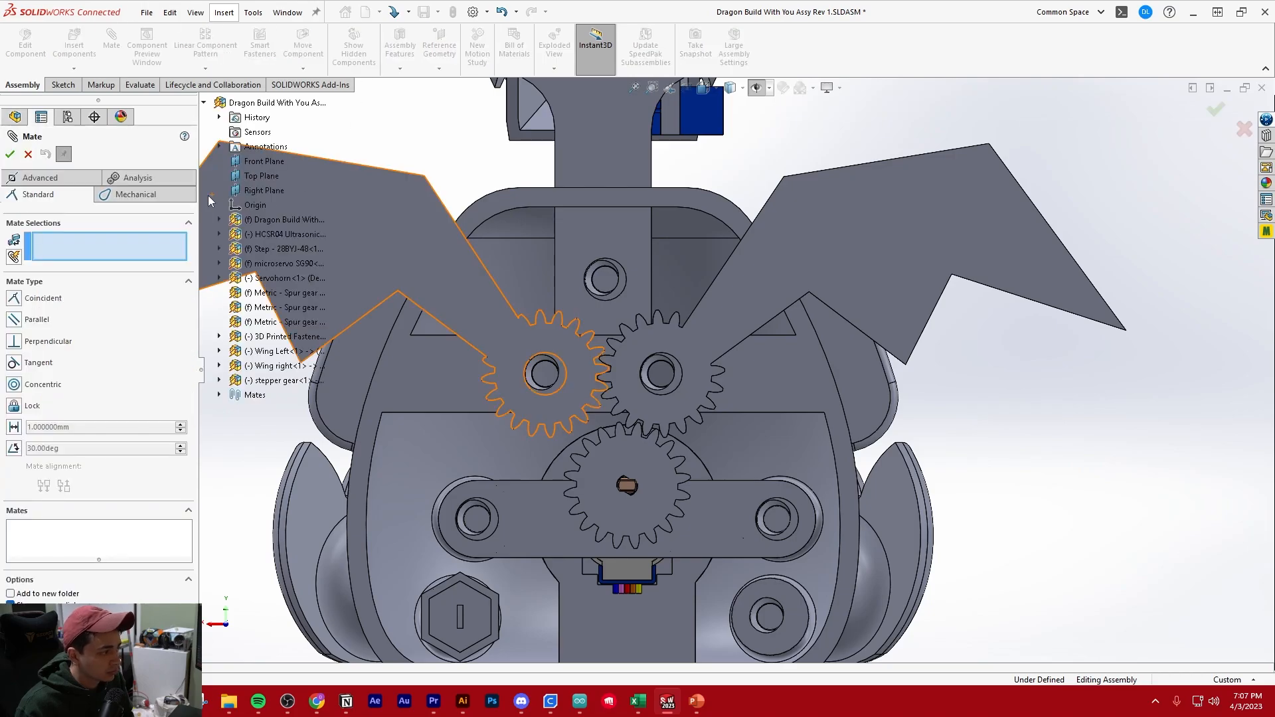
pyautogui.scroll(3, 550, 372)
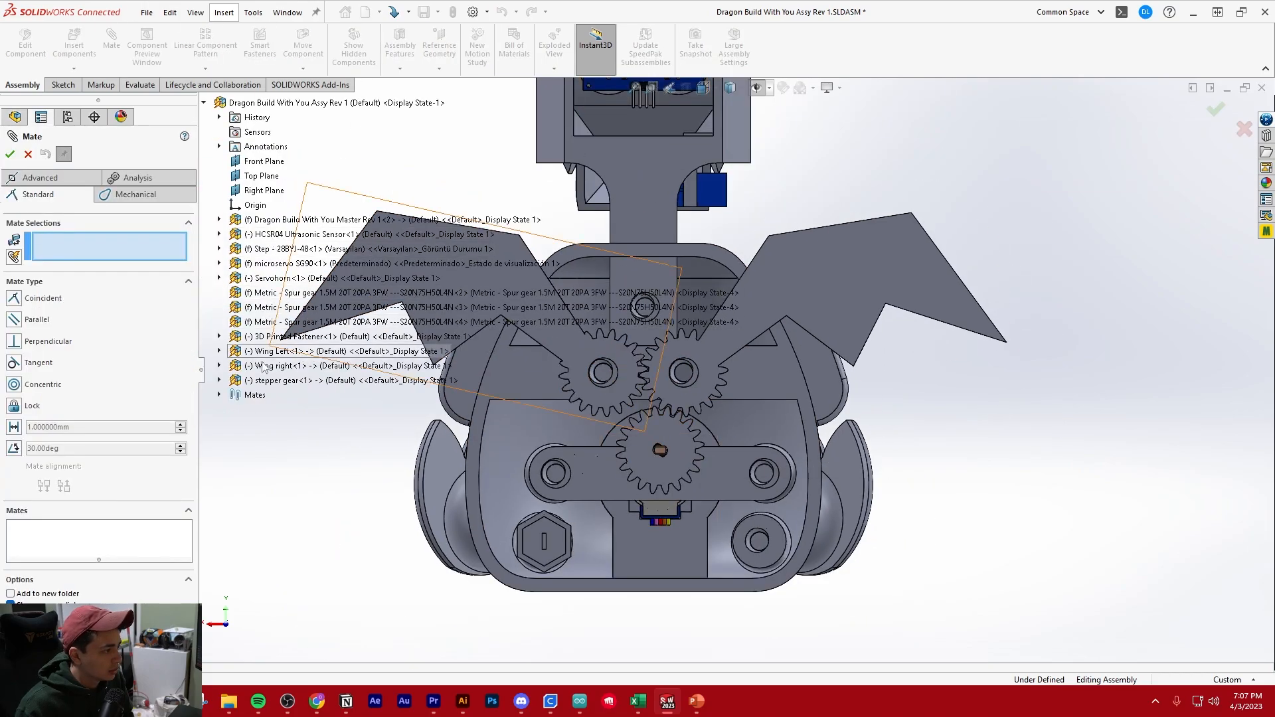
pyautogui.click(220, 381)
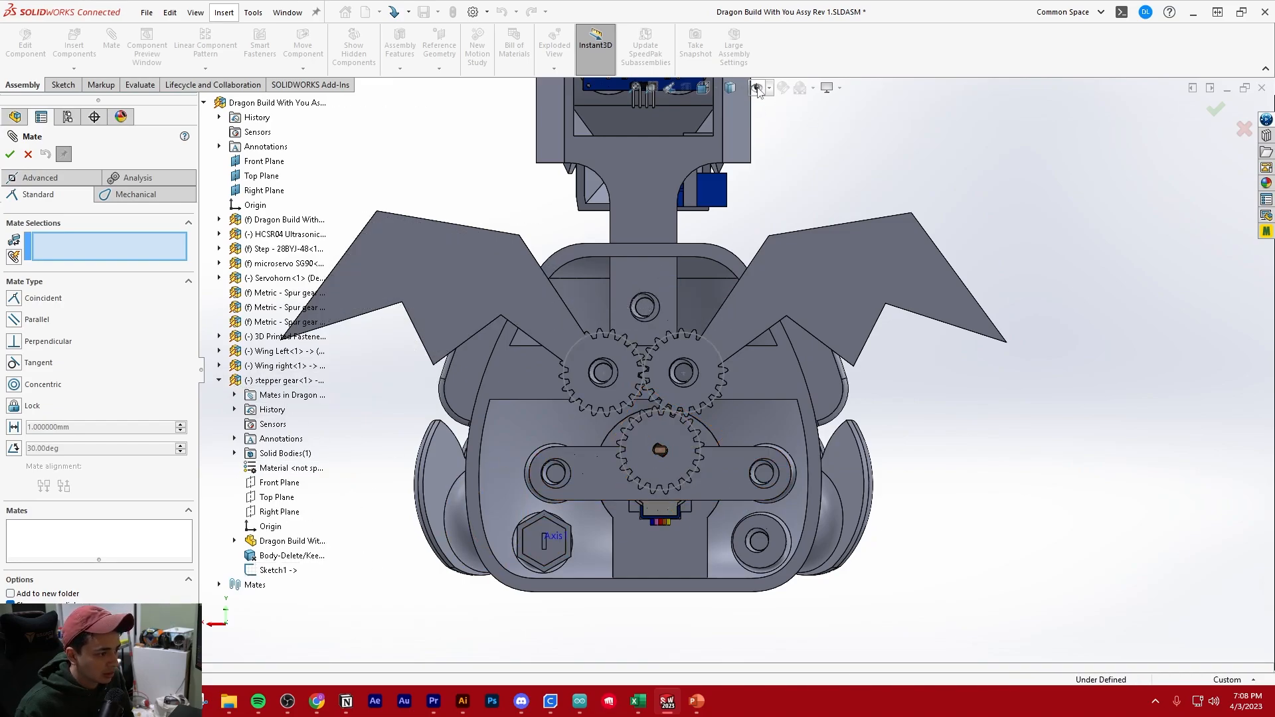
pyautogui.scroll(-3, 691, 418)
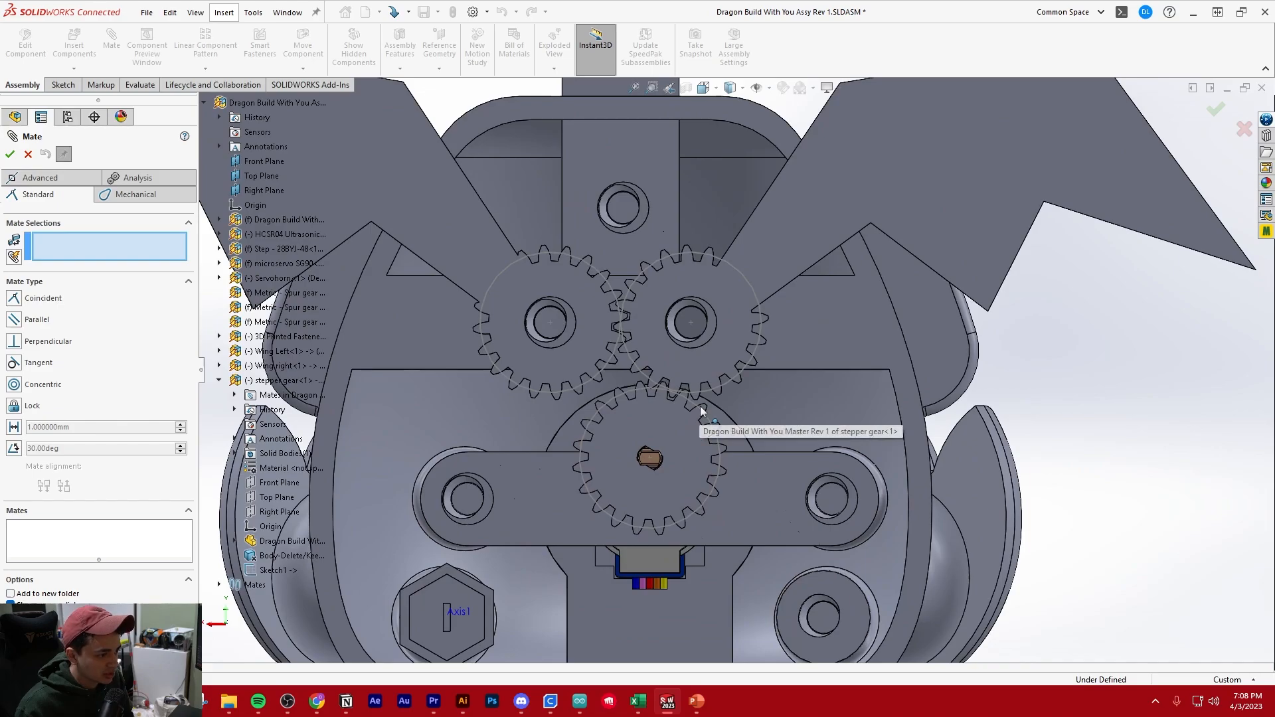
pyautogui.click(690, 403)
pyautogui.scroll(-1, 744, 399)
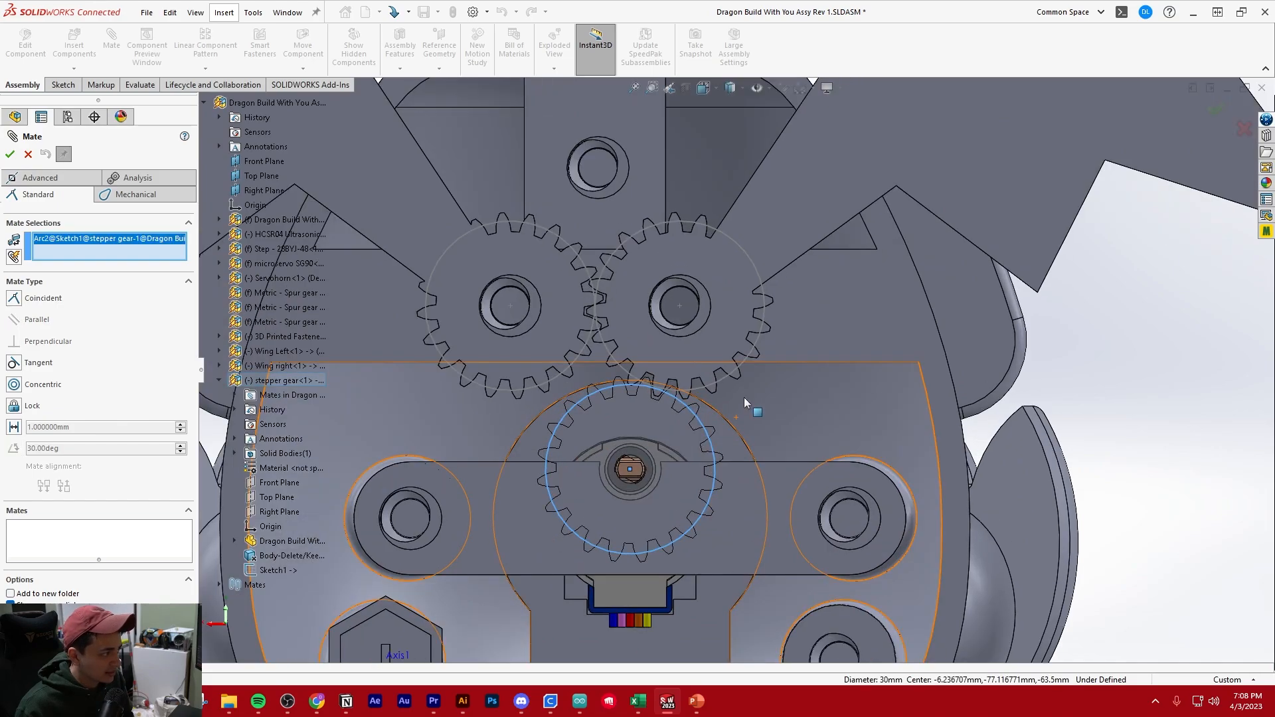
pyautogui.click(616, 365)
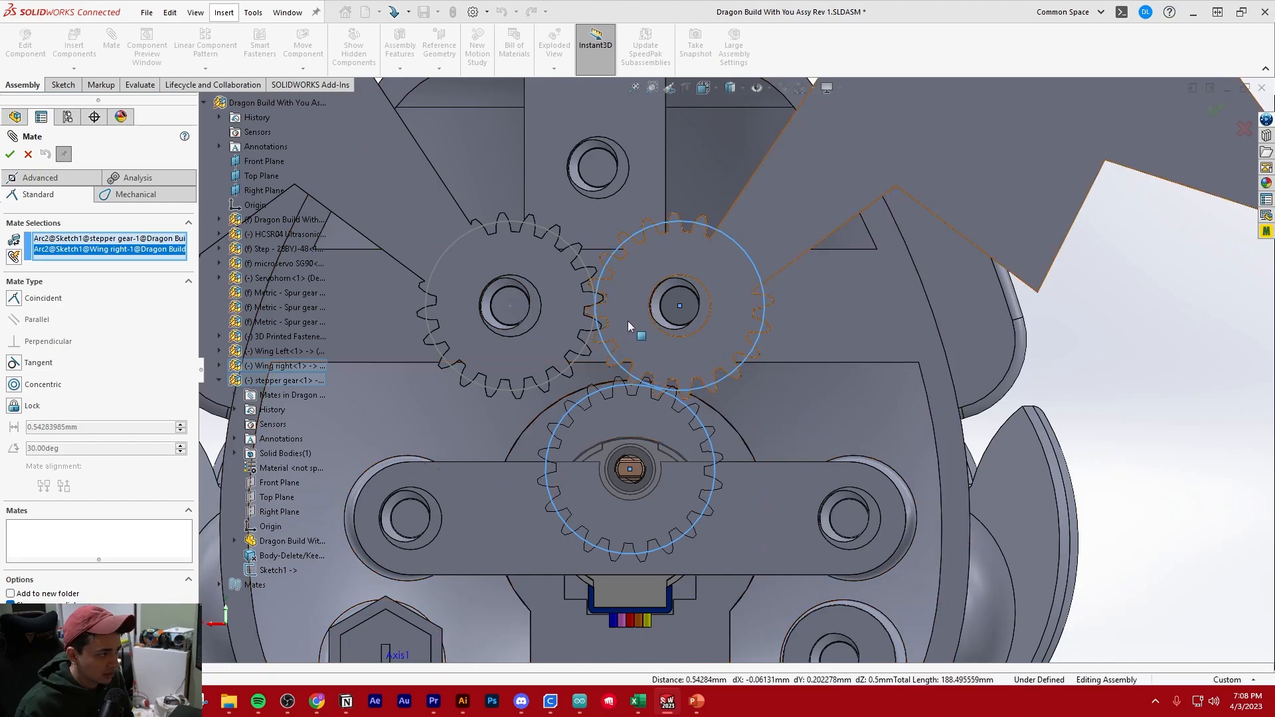
pyautogui.scroll(-1, 628, 321)
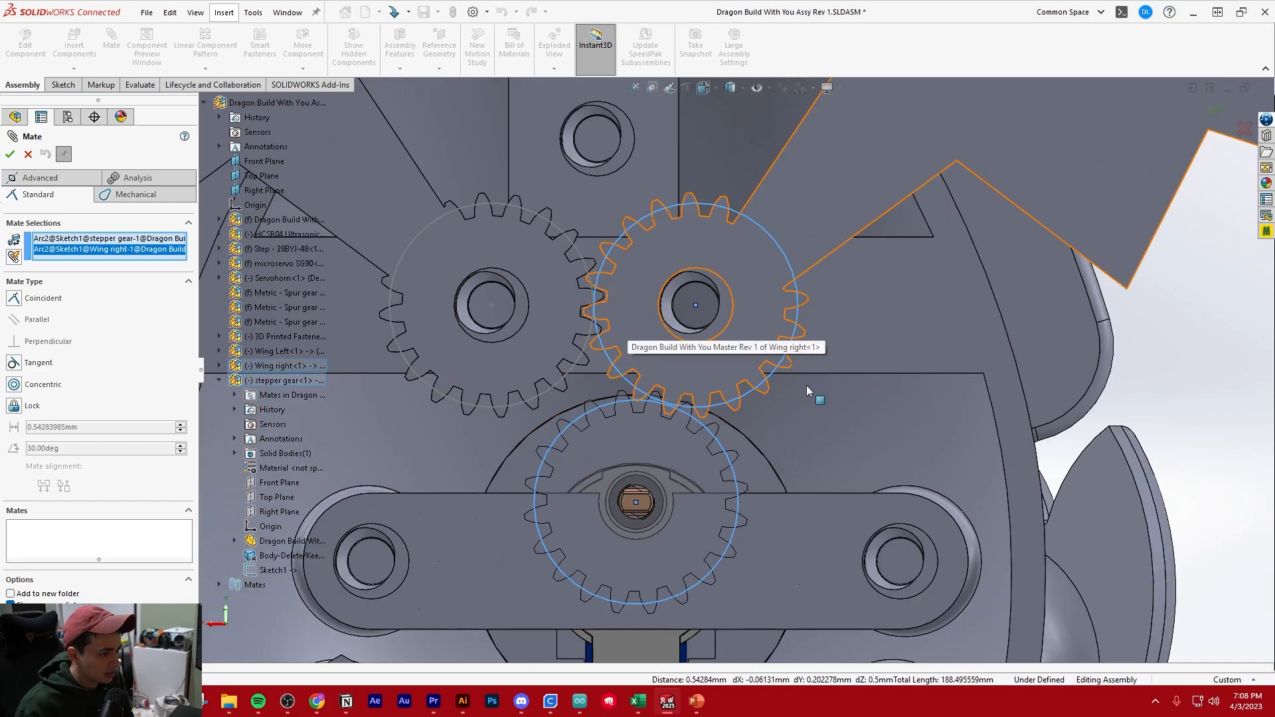
pyautogui.click(9, 155)
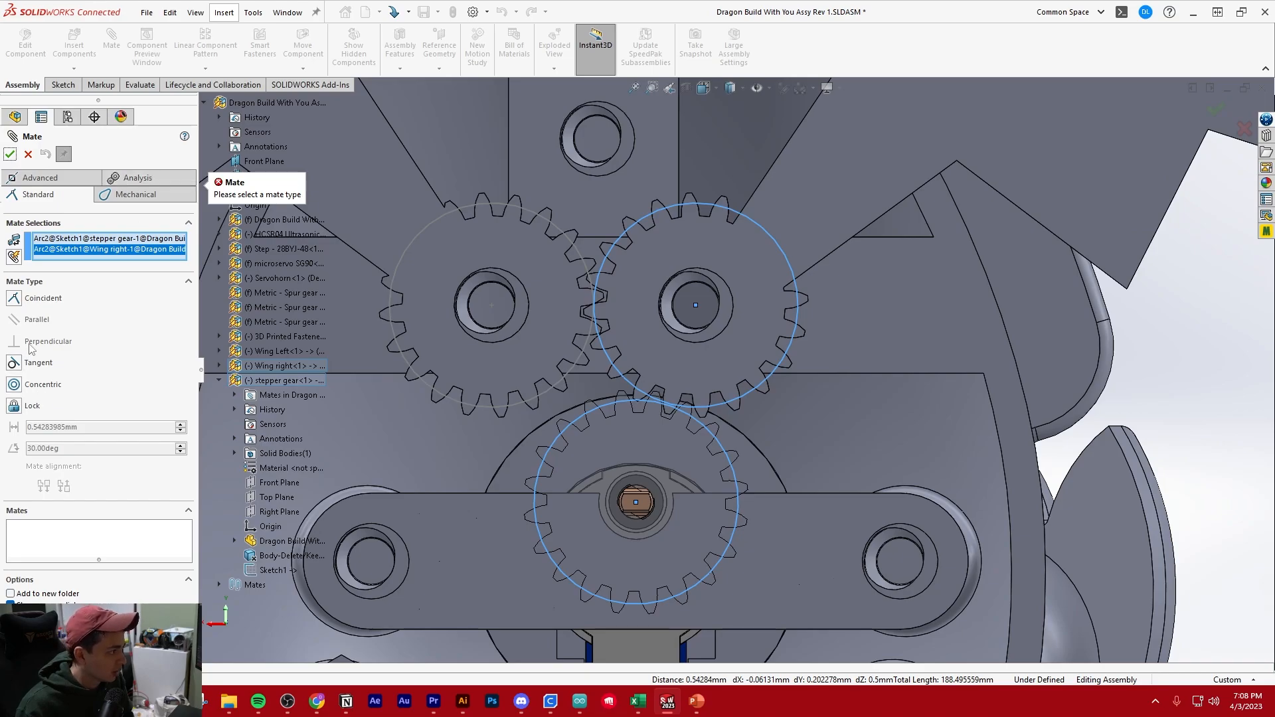
pyautogui.click(133, 194)
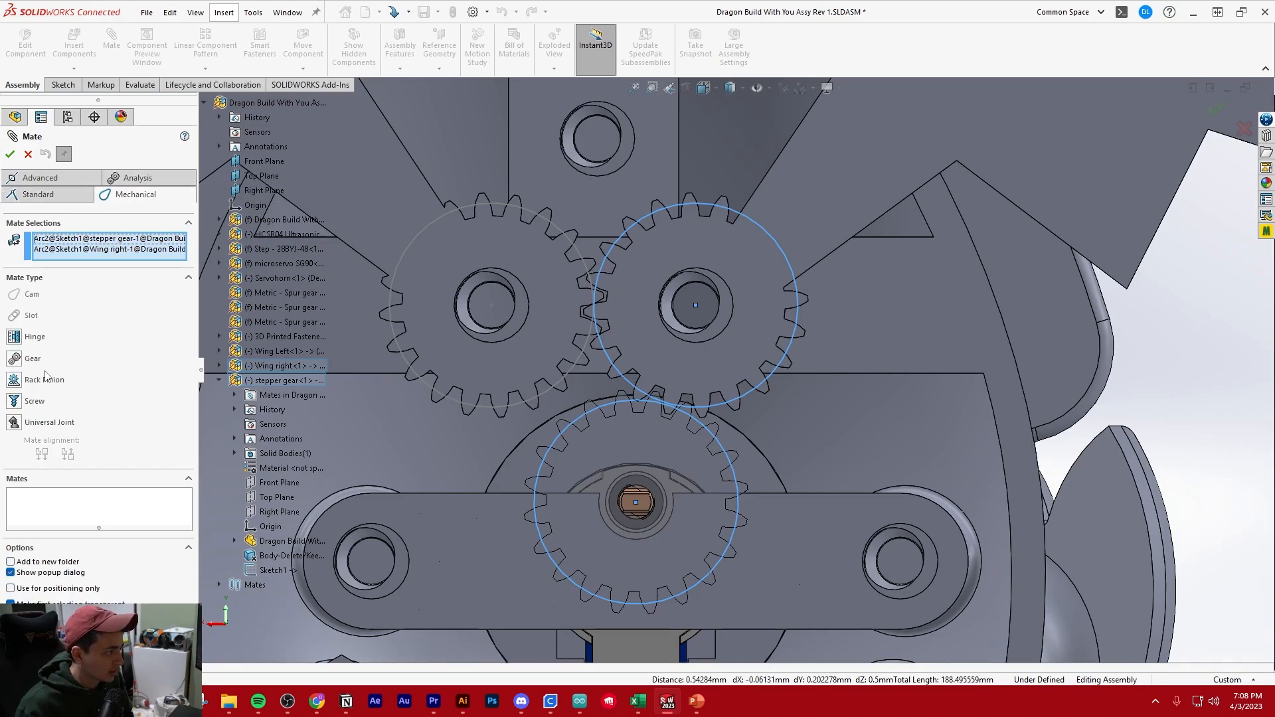
pyautogui.click(12, 359)
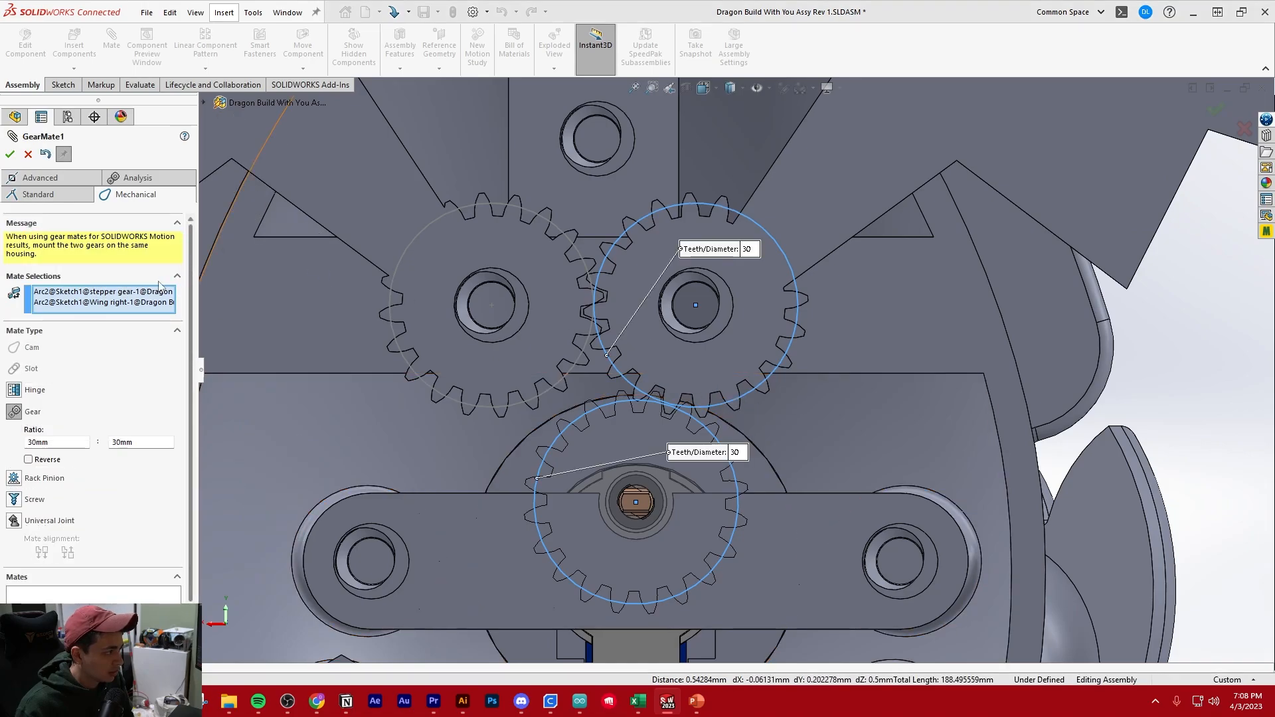
pyautogui.click(10, 154)
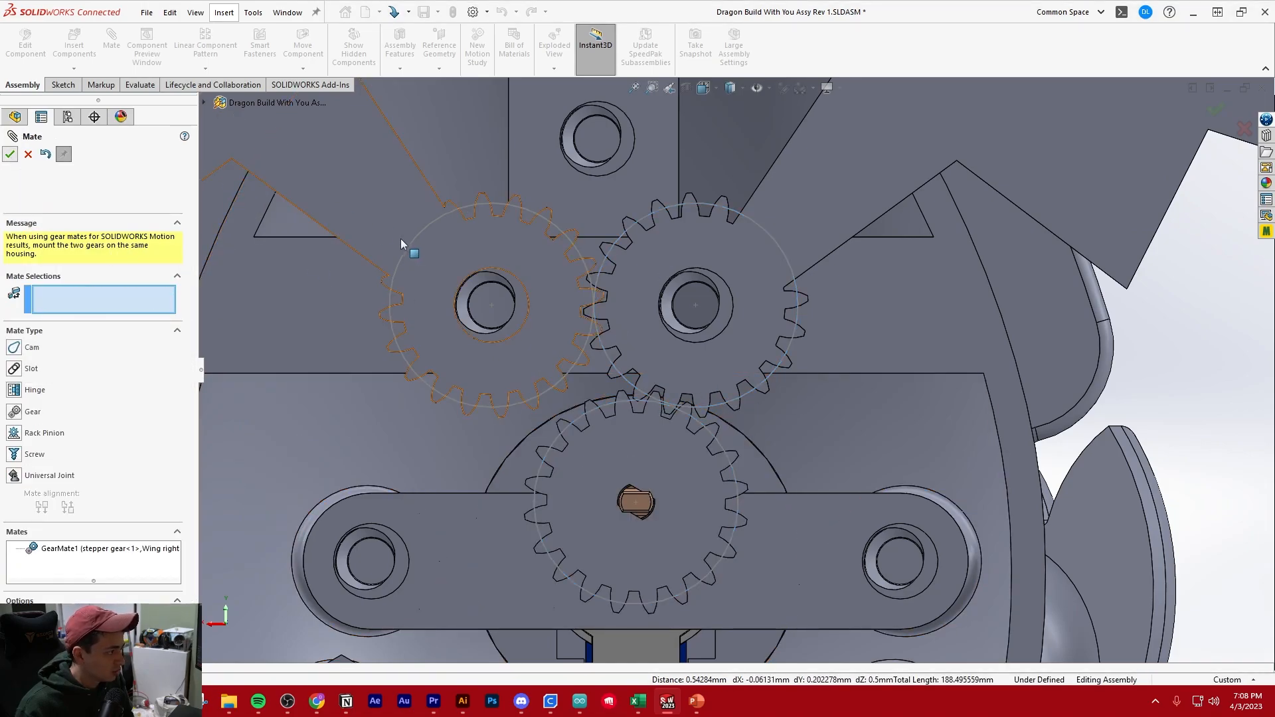
# Add a mechanical gear mate between the pitch circles of Wing right and Wing Left, and finish mating.
pyautogui.scroll(-2, 733, 373)
pyautogui.click(580, 331)
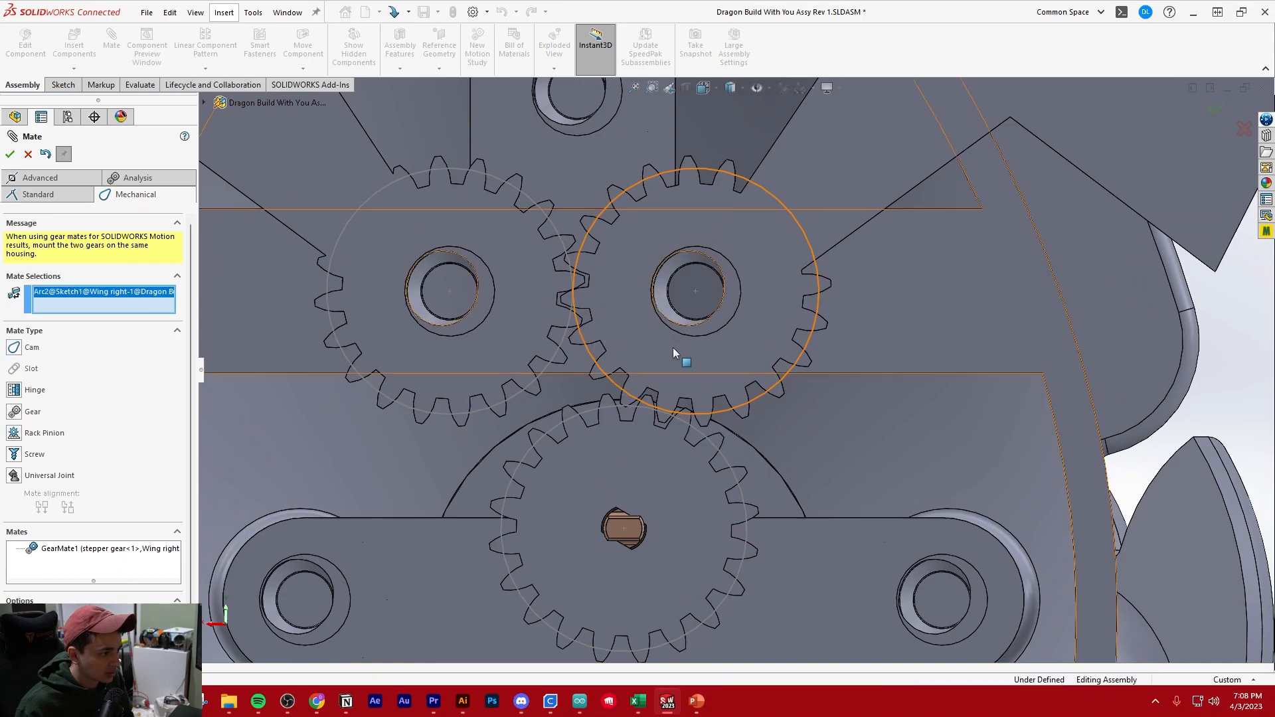
pyautogui.click(570, 336)
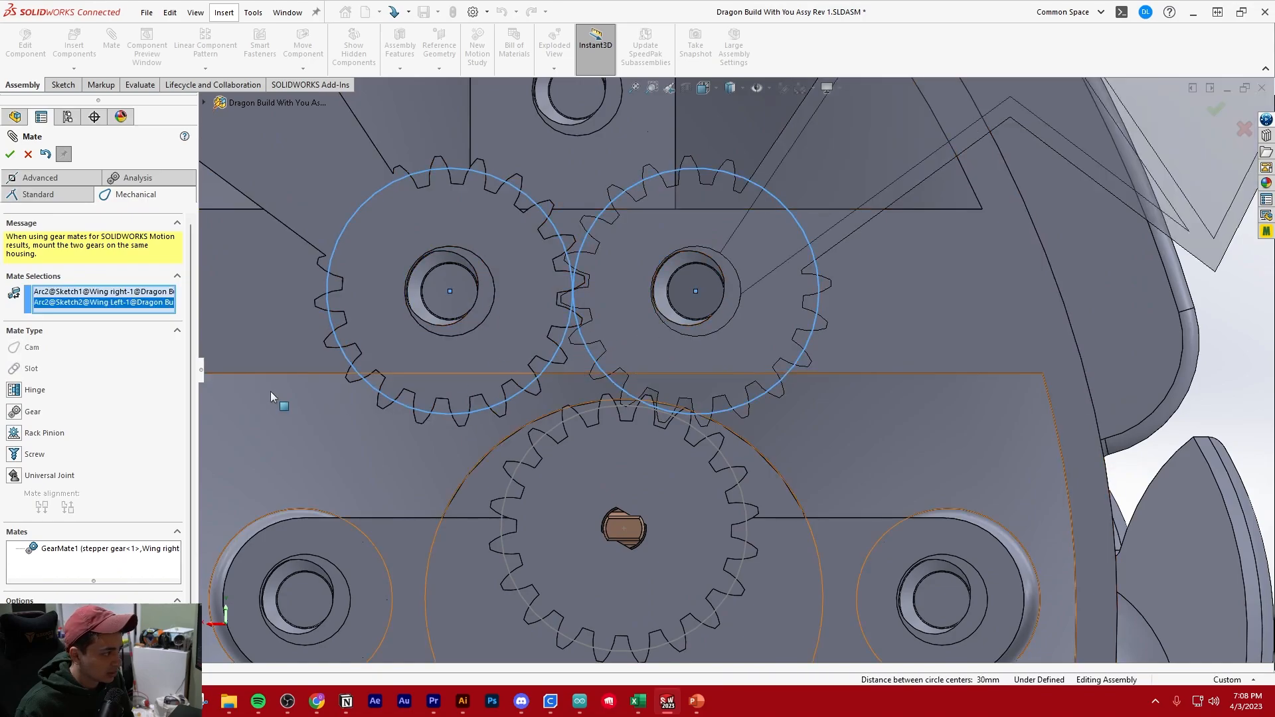
pyautogui.click(15, 413)
pyautogui.click(10, 155)
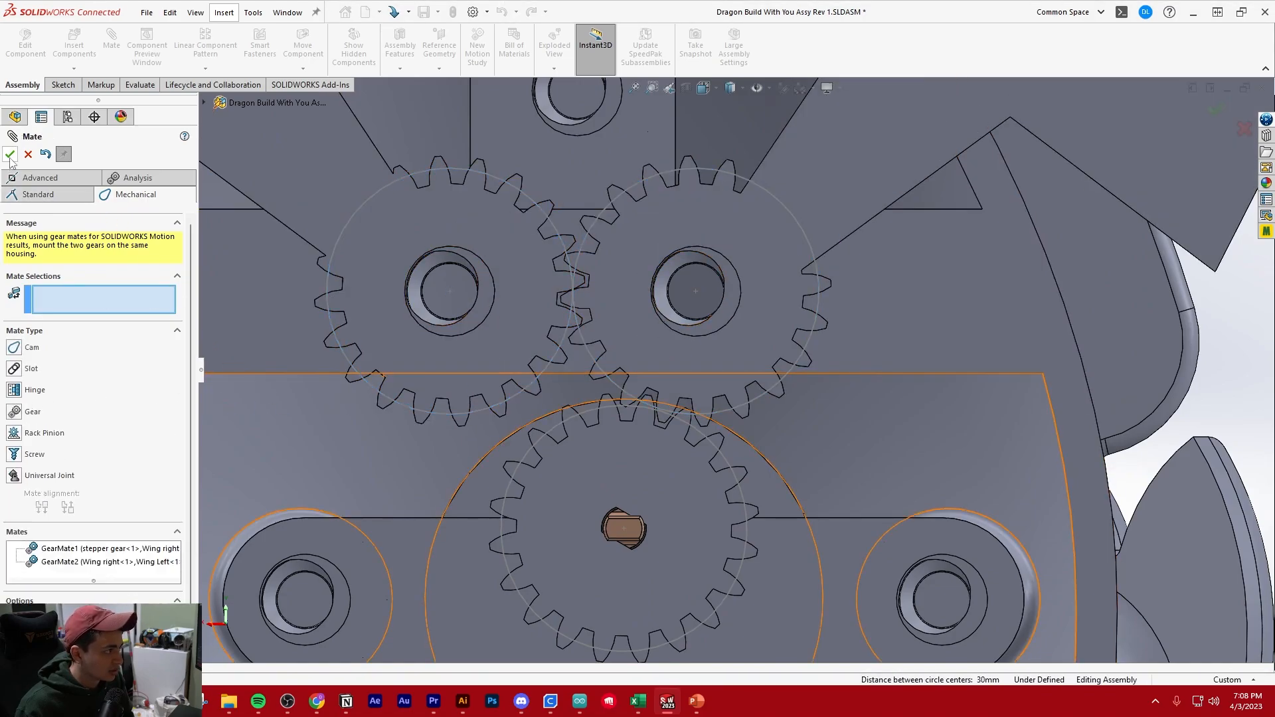
pyautogui.press('Escape')
pyautogui.scroll(5, 627, 359)
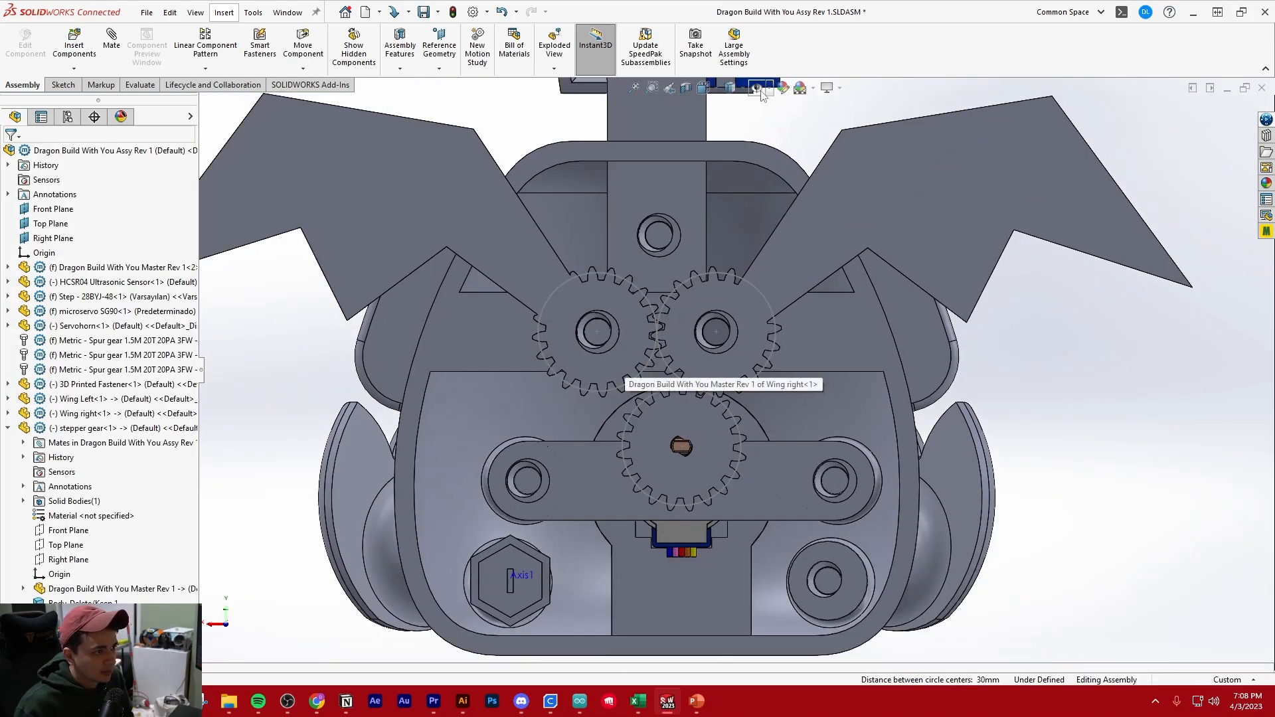
pyautogui.scroll(-2, 714, 400)
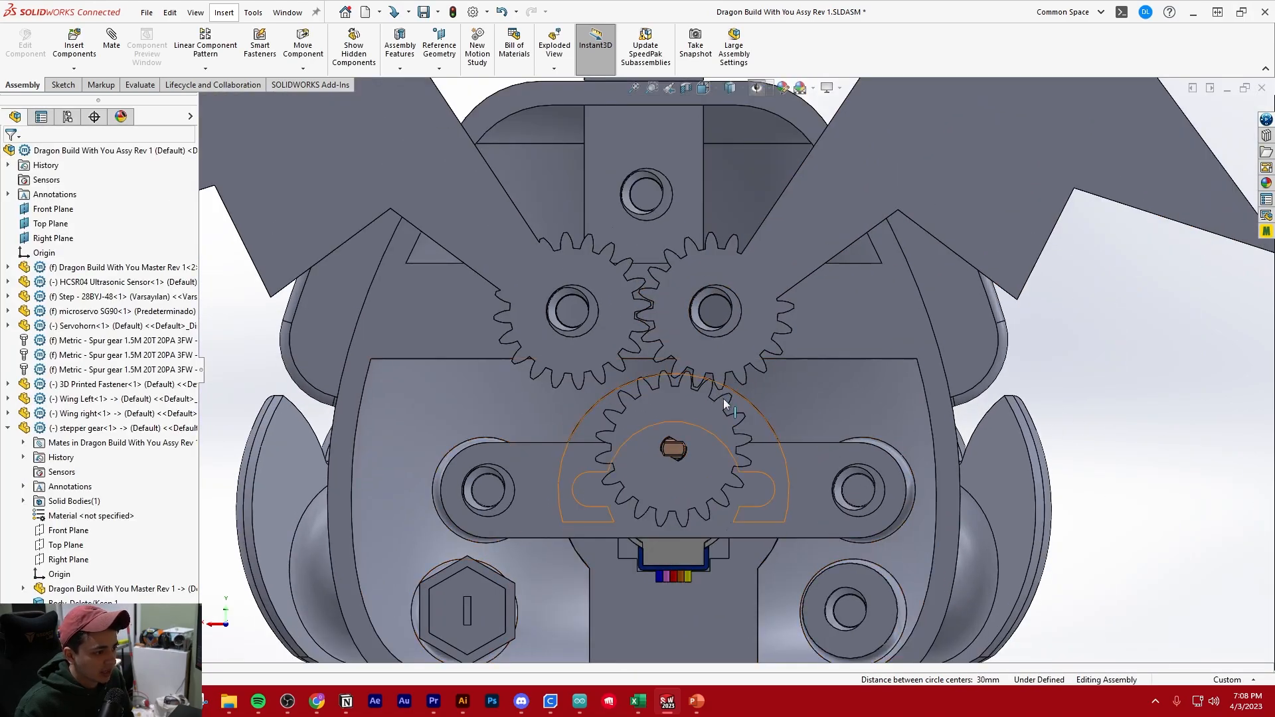
# Turn the stepper gear back and forth to test how the gear mates swing both wings, viewing it from the back and obliquely.
pyautogui.moveTo(735, 395)
pyautogui.mouseDown()
pyautogui.moveTo(752, 409)
pyautogui.moveTo(716, 387)
pyautogui.moveTo(722, 395)
pyautogui.mouseUp()
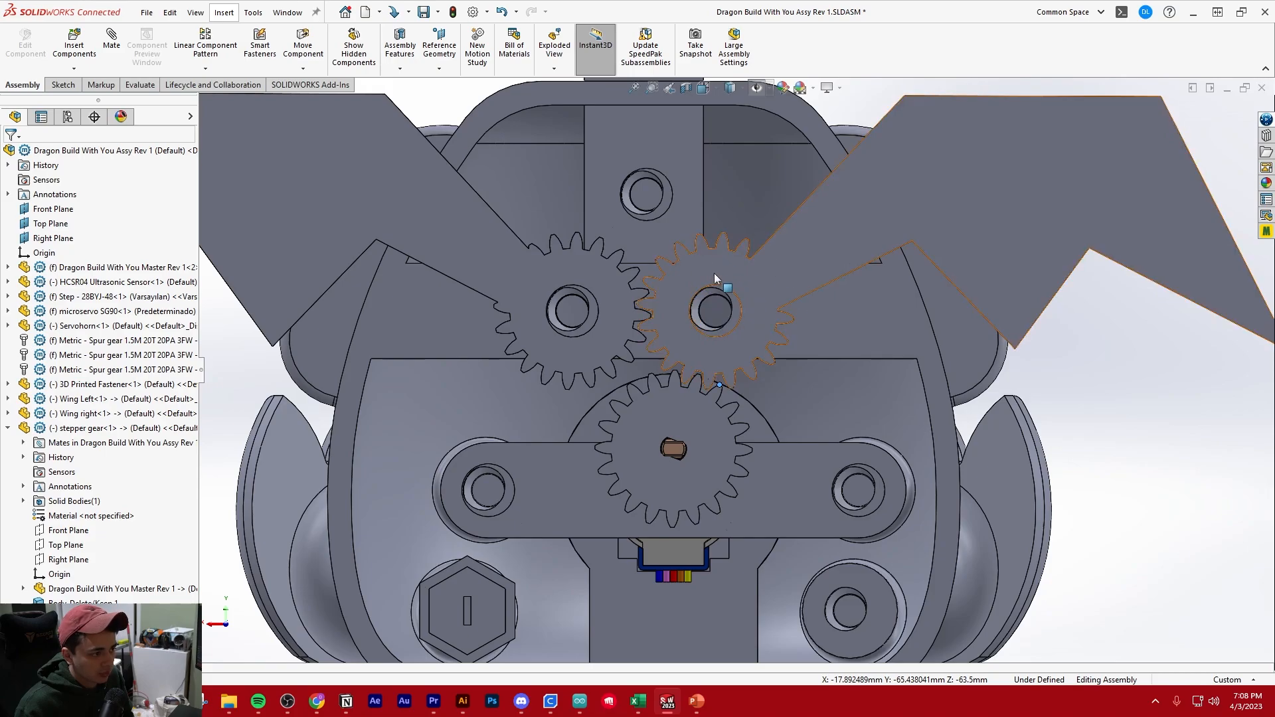
pyautogui.click(726, 393)
pyautogui.click(1083, 460)
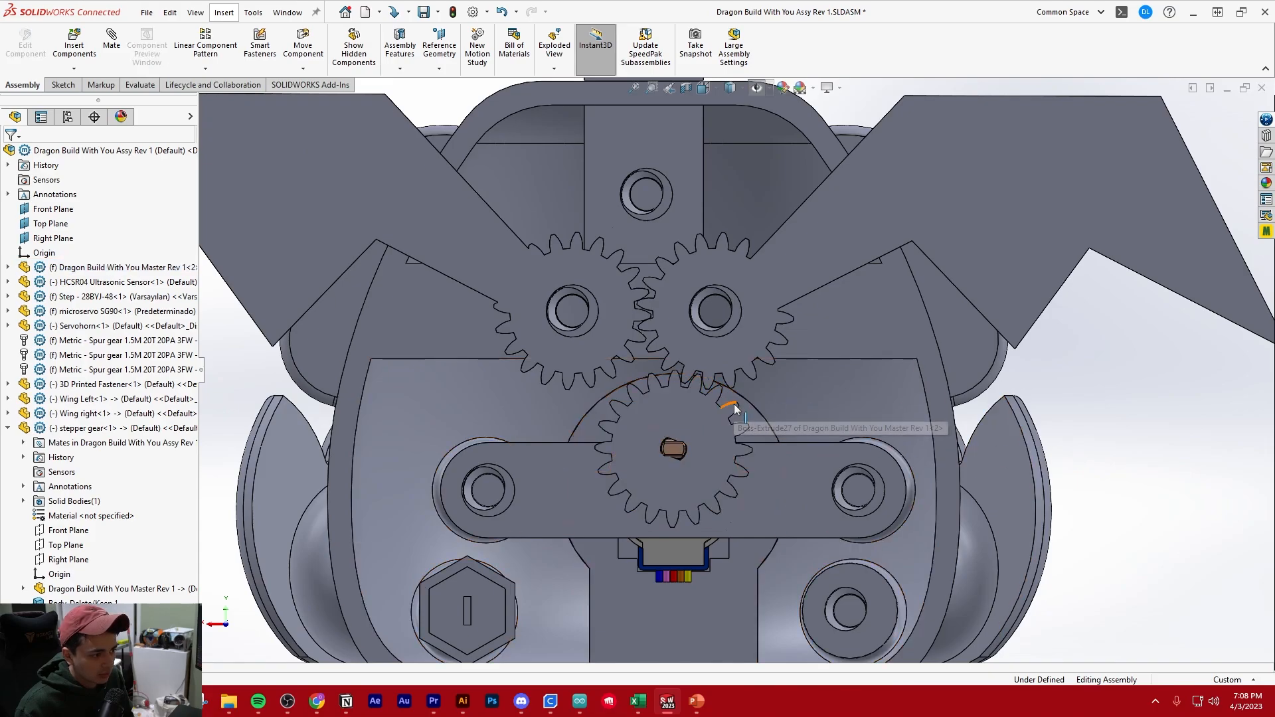
pyautogui.moveTo(735, 403); pyautogui.dragTo(699, 430)
pyautogui.scroll(3, 736, 372)
pyautogui.moveTo(676, 414); pyautogui.dragTo(735, 432, button='middle')
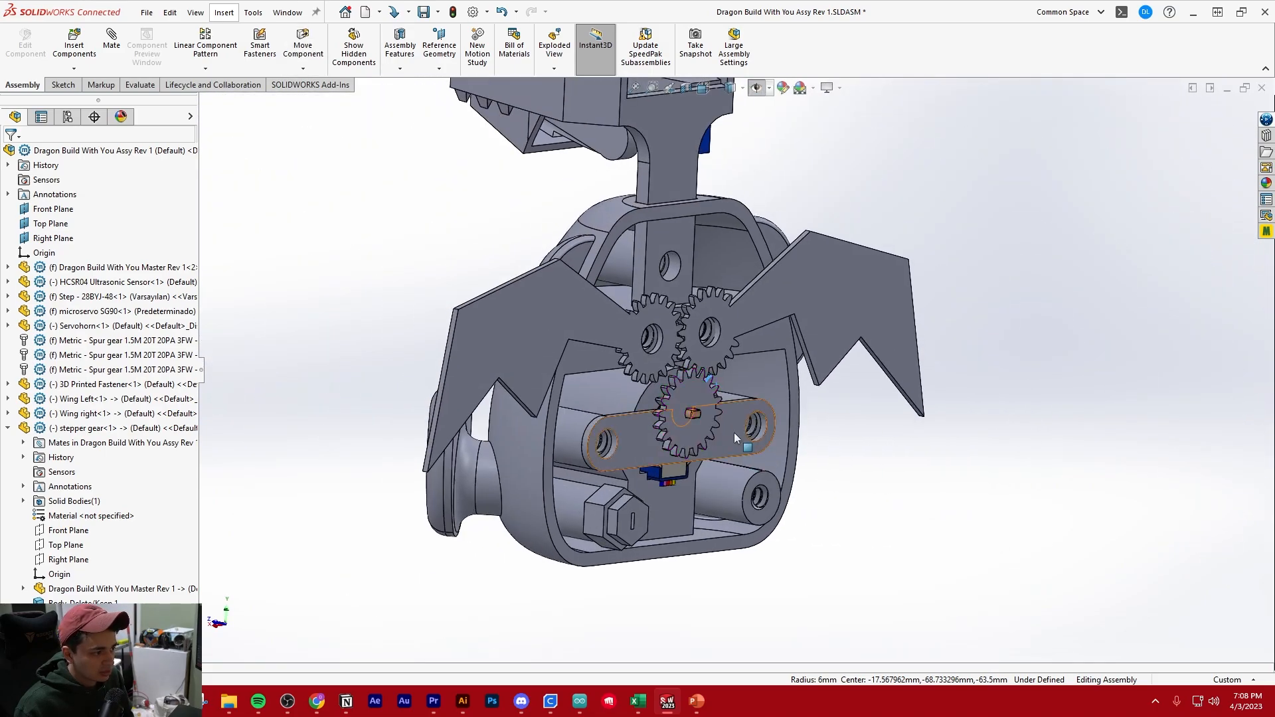
pyautogui.scroll(-2, 695, 363)
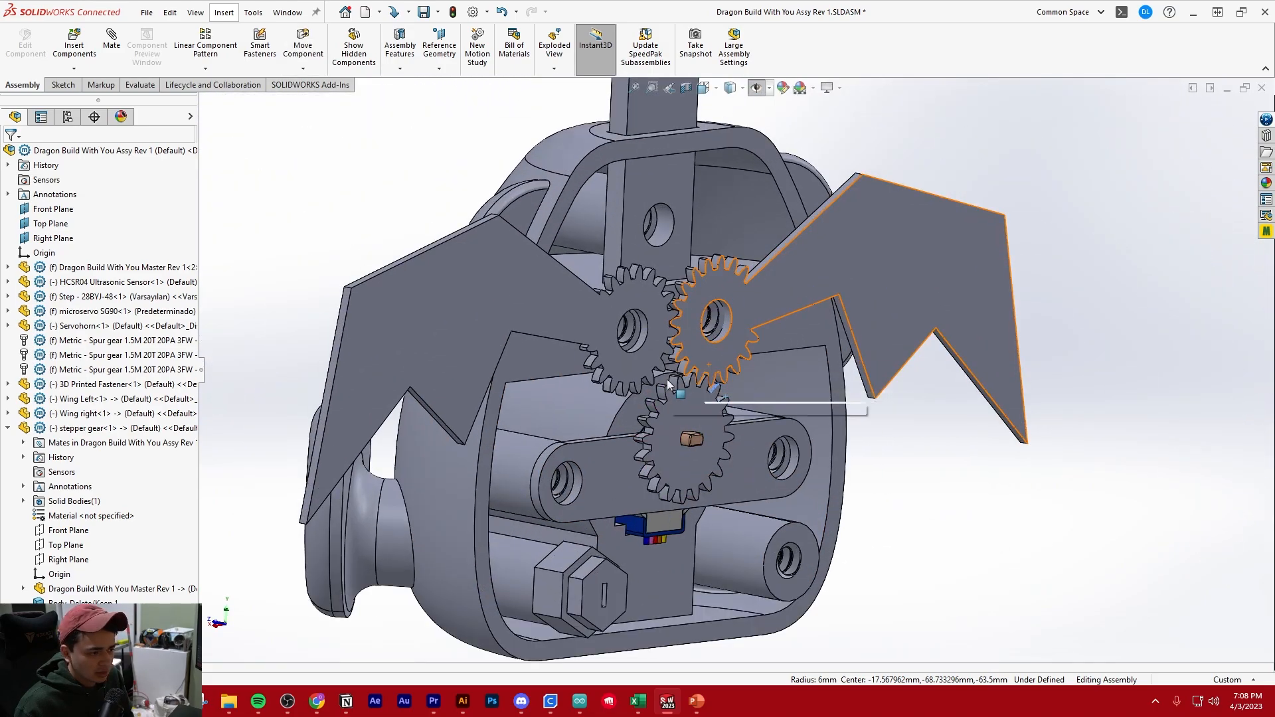
pyautogui.moveTo(679, 376); pyautogui.dragTo(703, 393)
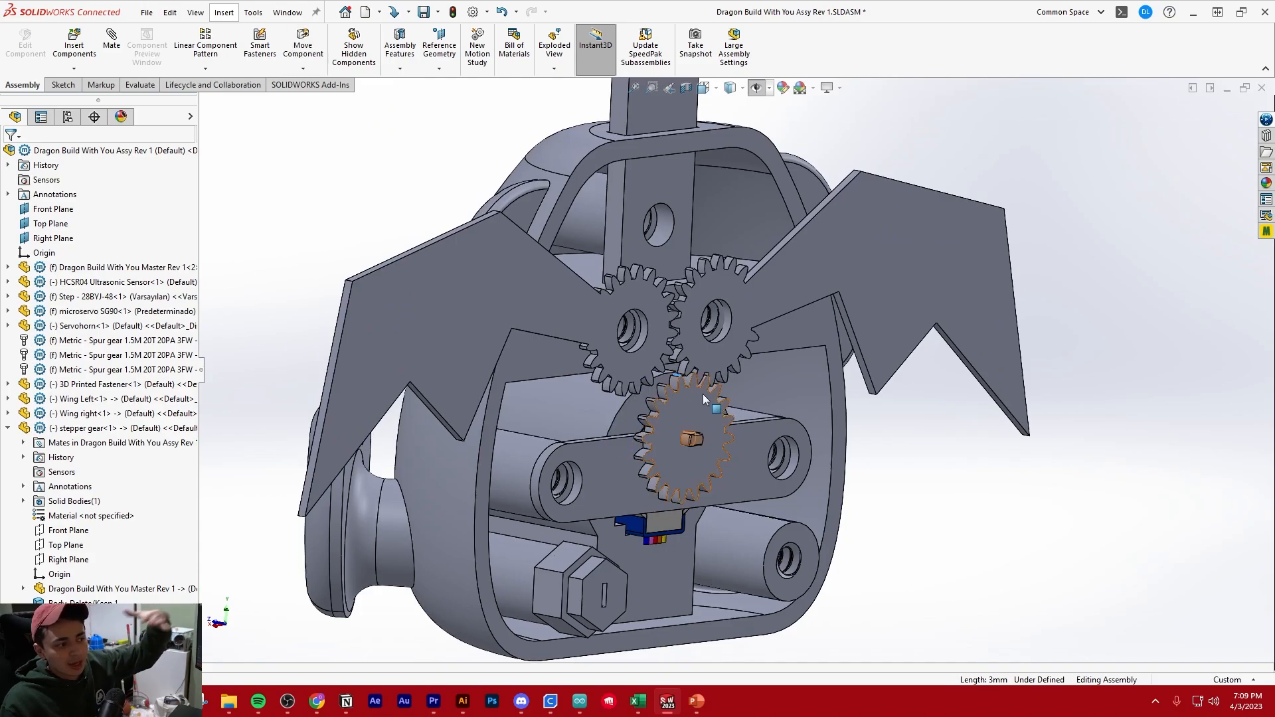
pyautogui.click(936, 503)
# Collapse the stepper gear's feature tree and examine the whole dragon assembly from the back and the side.
pyautogui.scroll(3, 936, 503)
pyautogui.moveTo(808, 447); pyautogui.dragTo(727, 401, button='middle')
pyautogui.click(8, 428)
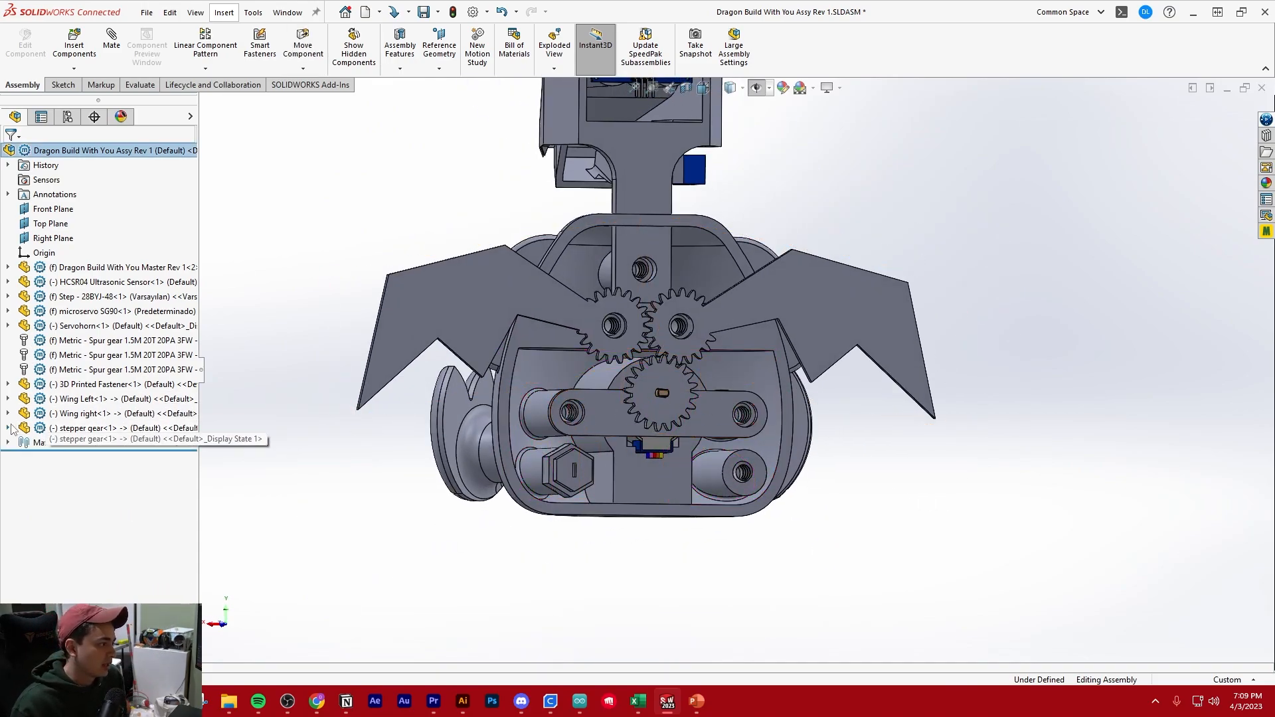
pyautogui.scroll(5, 692, 490)
pyautogui.scroll(-5, 697, 328)
pyautogui.scroll(4, 754, 439)
pyautogui.scroll(-2, 799, 305)
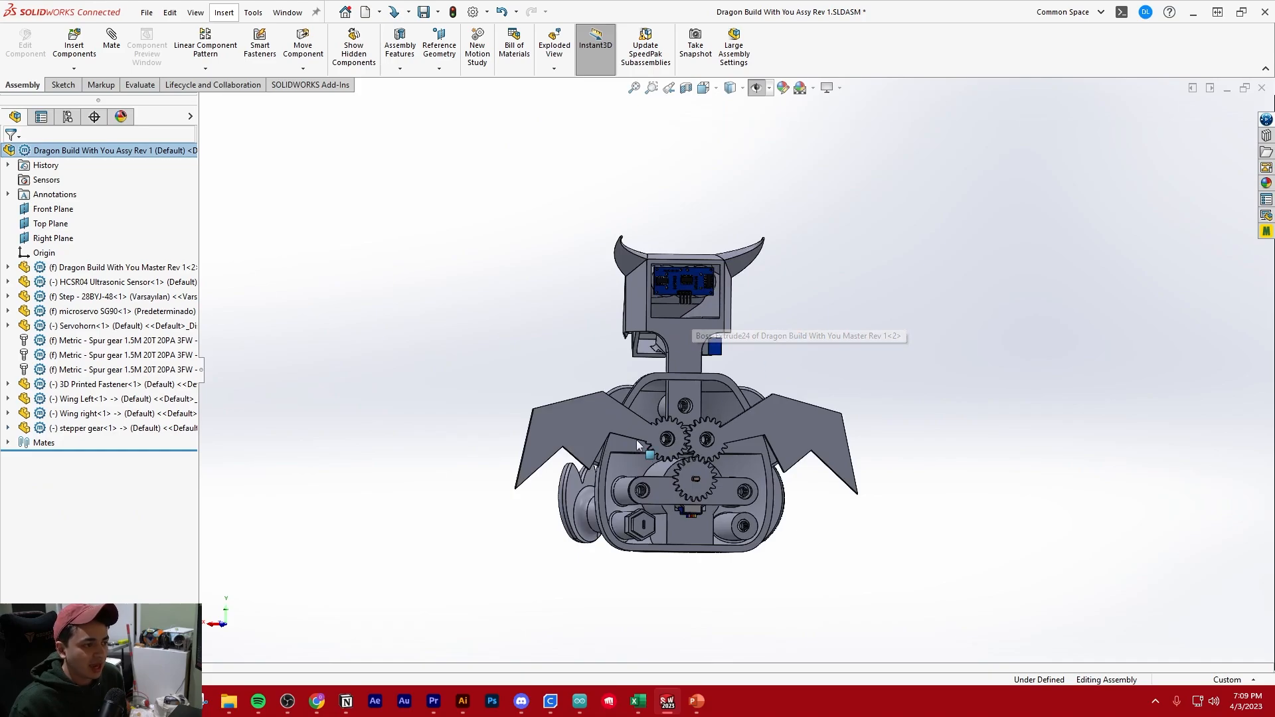
pyautogui.moveTo(638, 445); pyautogui.dragTo(753, 453, button='middle')
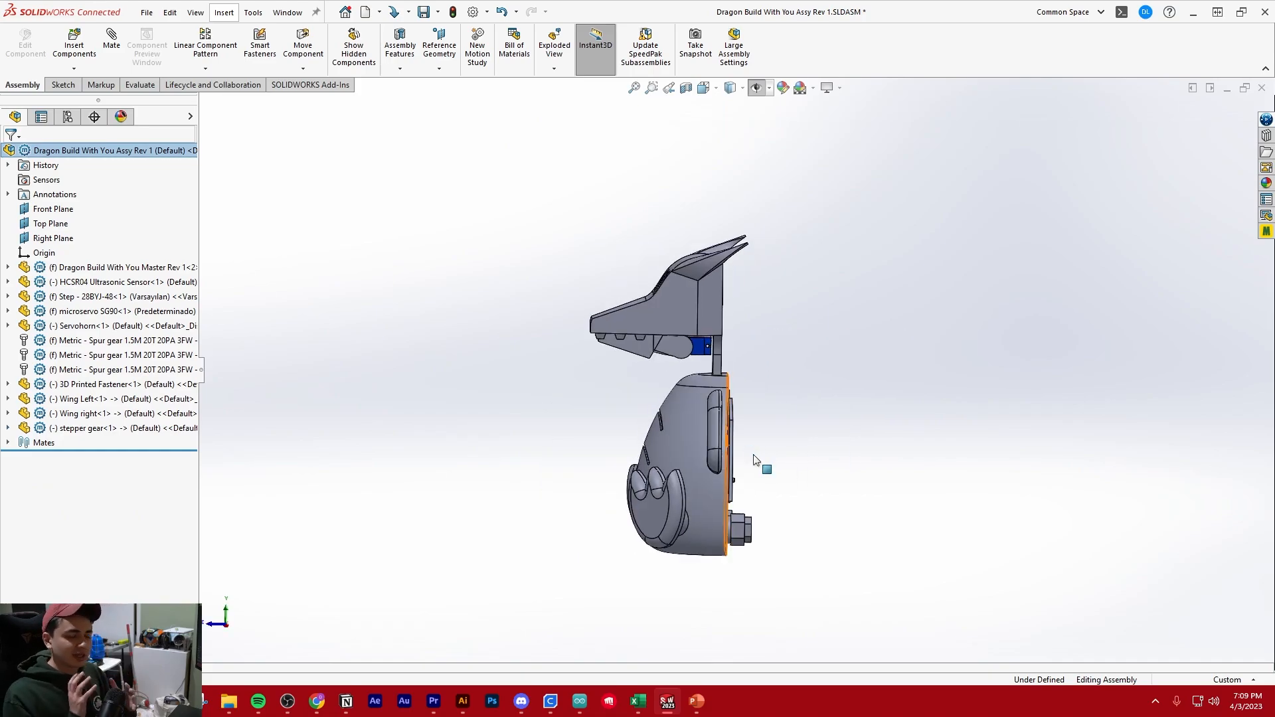